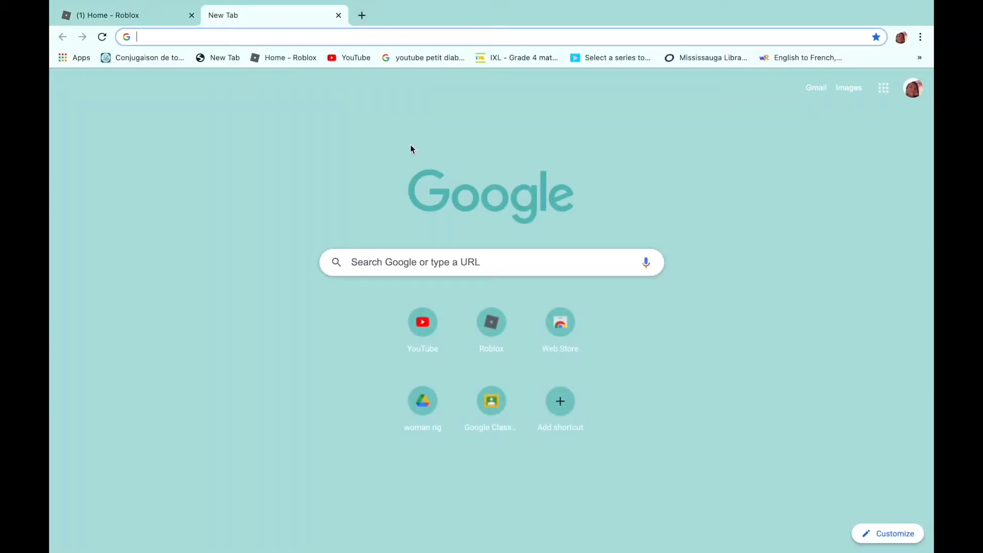
type("blender")
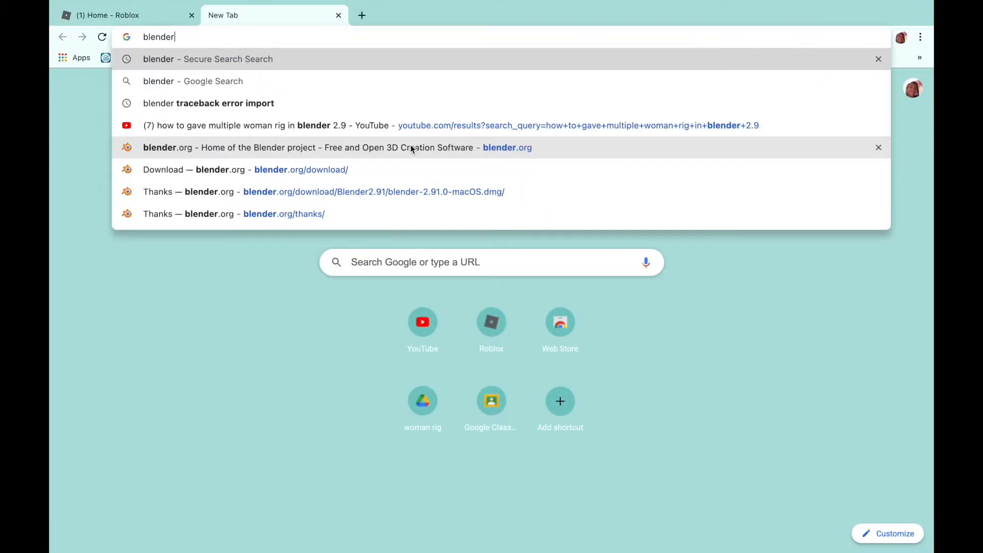
key("Return")
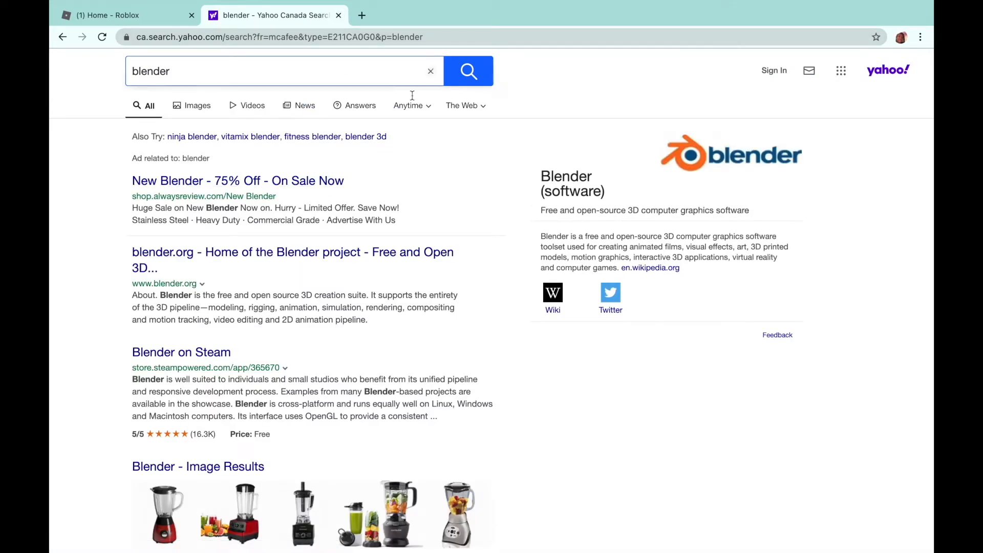
mouse_move(362, 33)
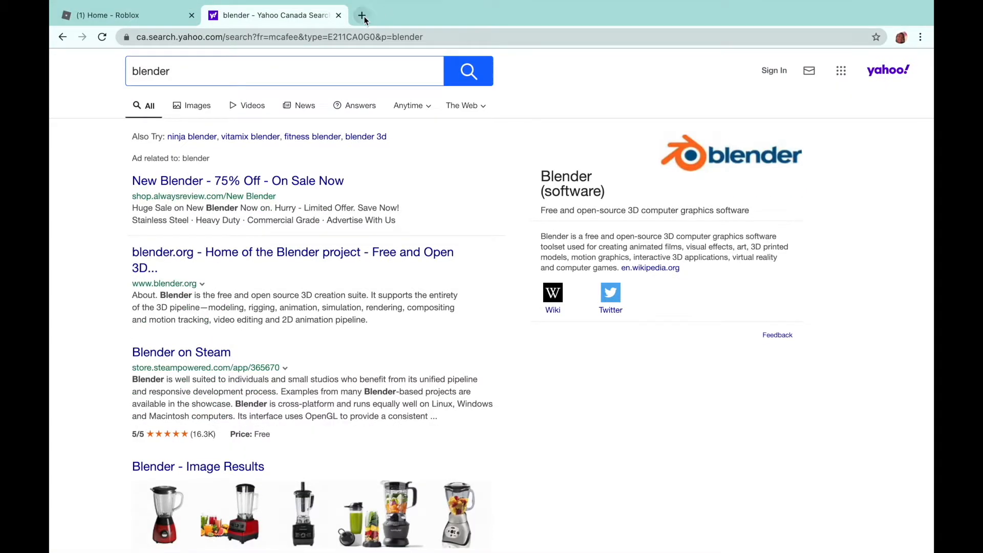
left_click(363, 17)
left_click(338, 16)
- Search the web for "blender" and open the blender.org home page from the results
left_click(380, 264)
type("blender")
key("Return")
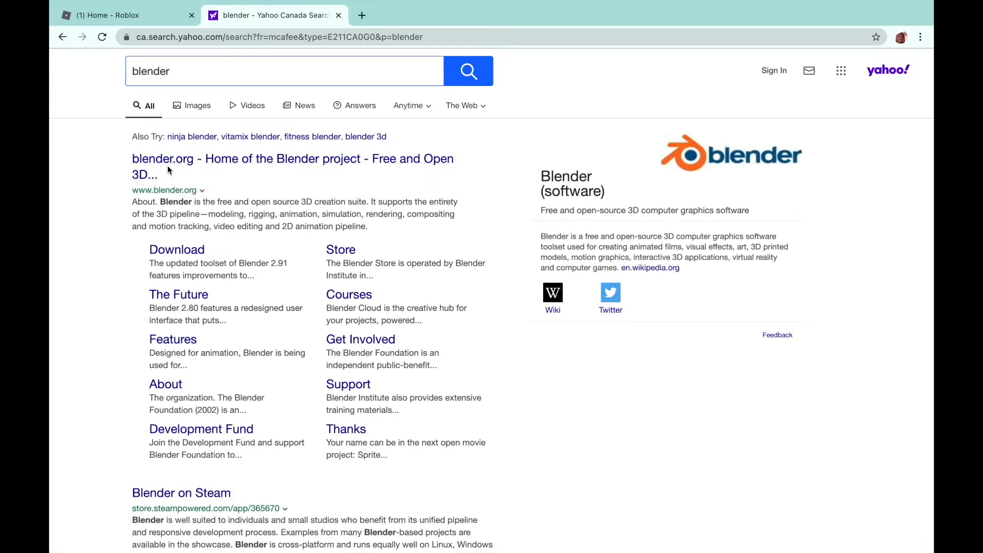
left_click(174, 162)
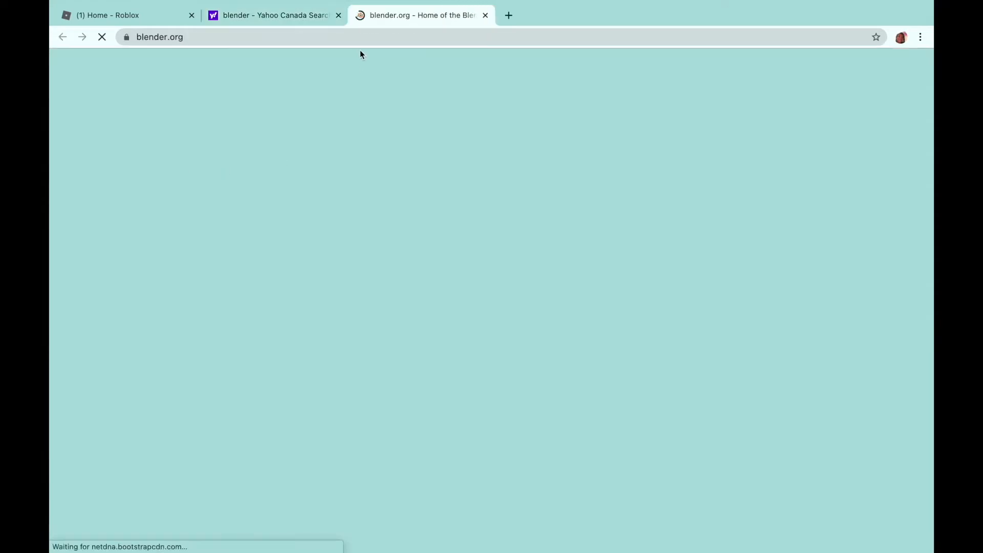
scroll(395, 220, "down", 4)
scroll(394, 222, "up", 4)
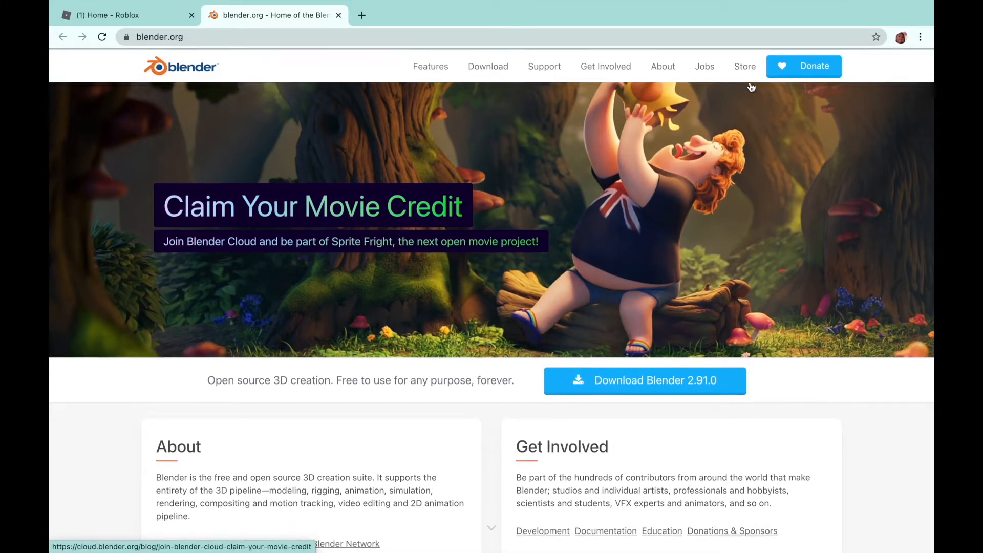
scroll(751, 87, "up", 2)
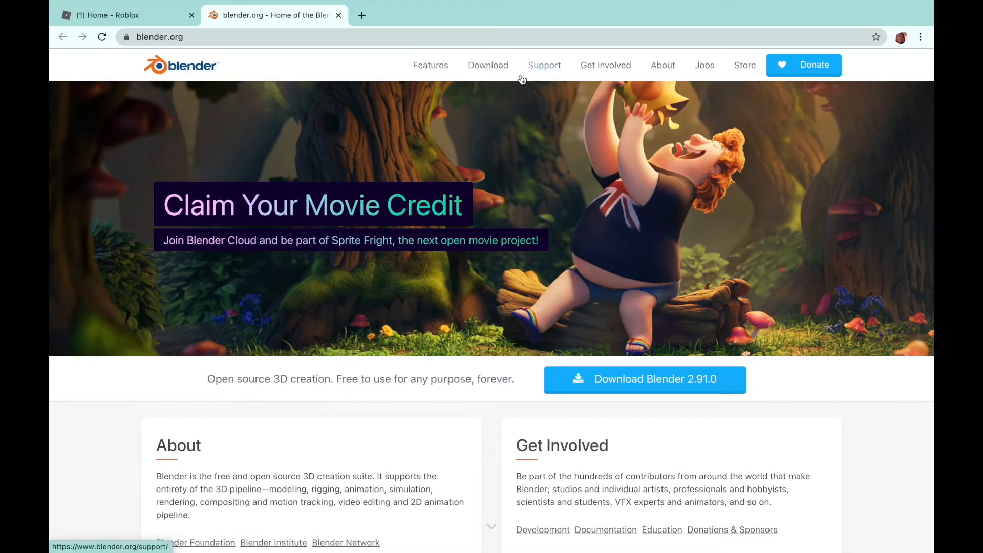
- Open Blender's previous versions page from the downloads and view the release folder for Blender 2.79b
left_click(496, 70)
left_click(572, 96)
scroll(480, 302, "down", 5)
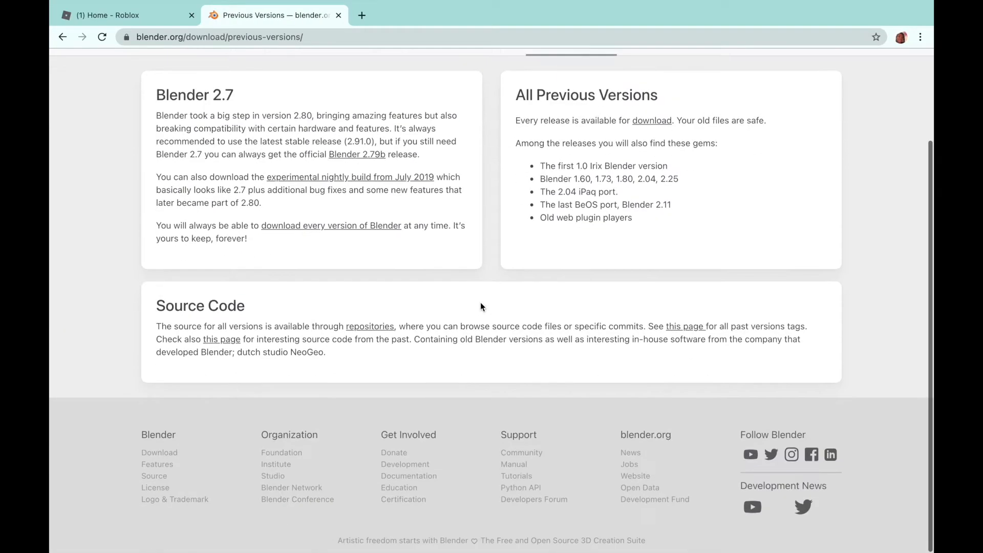
left_click(353, 173)
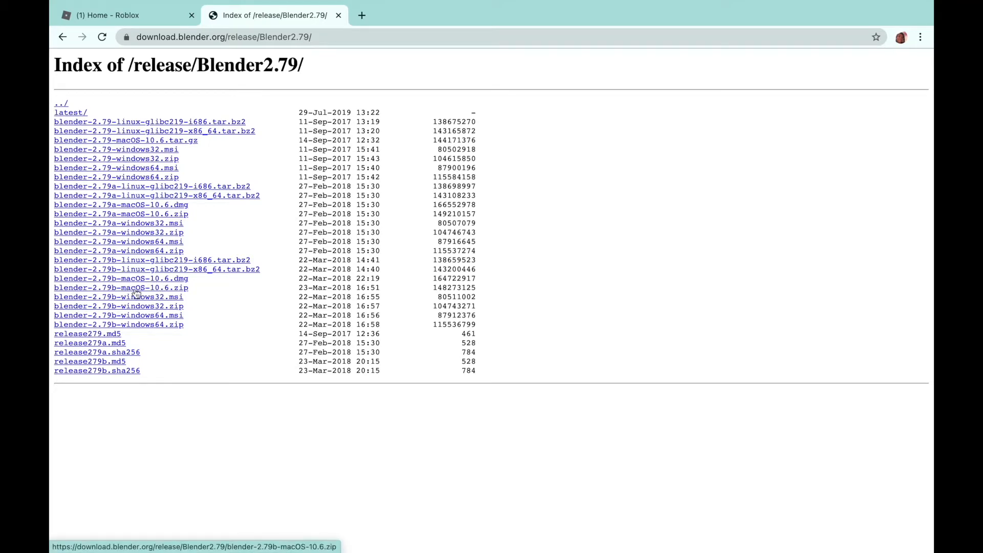
- Close the Blender download page, switch to Roblox Studio and open the recent file gfx plate.rbxl in full screen
key("super+w")
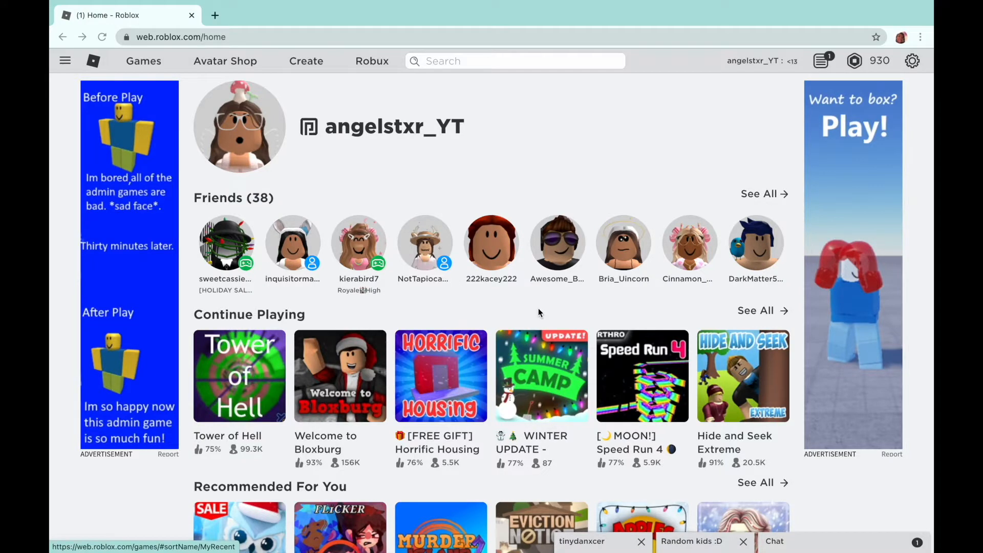
key("ctrl+Left")
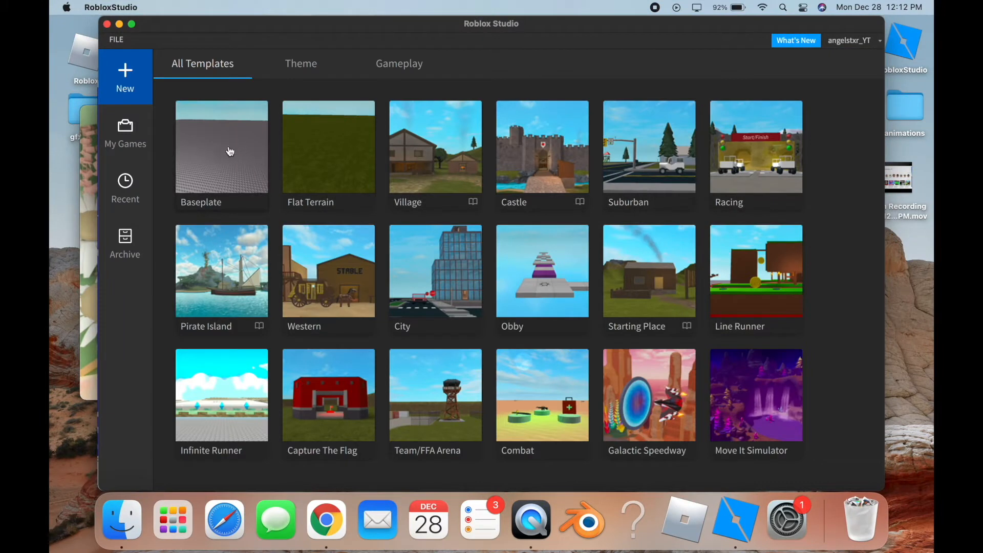
left_click(125, 193)
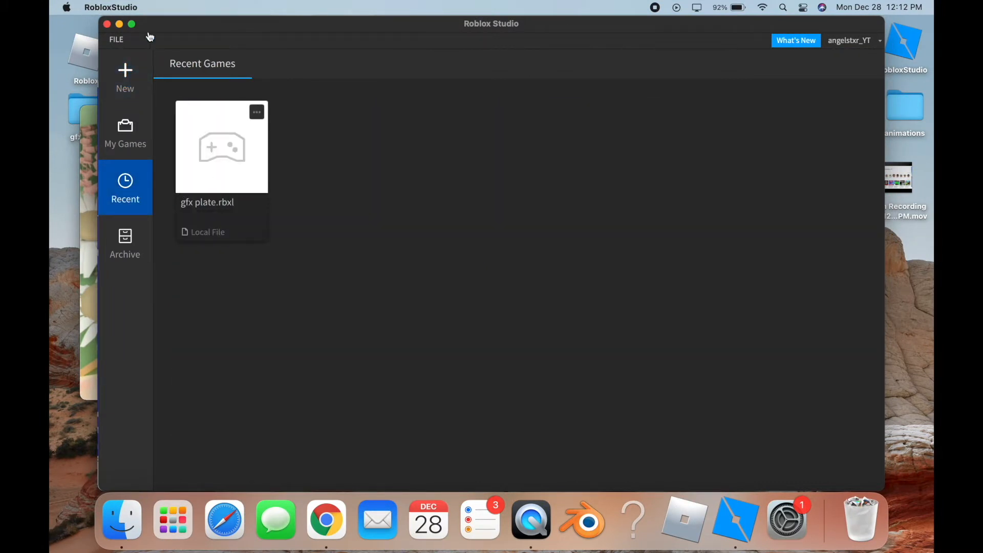
left_click(133, 24)
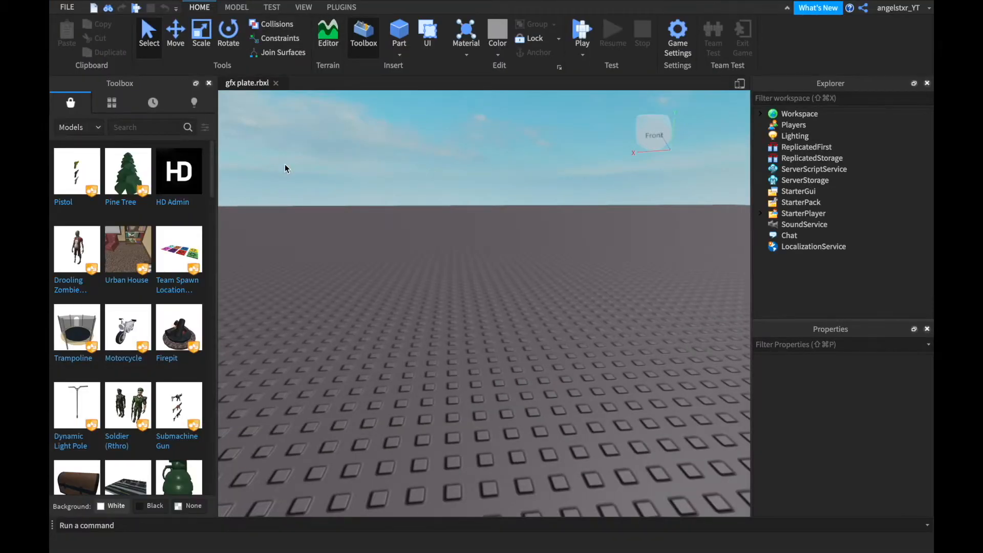
- Search the Toolbox plugins for "load character" and check the details of the Load Character Lite plugin
left_click(79, 128)
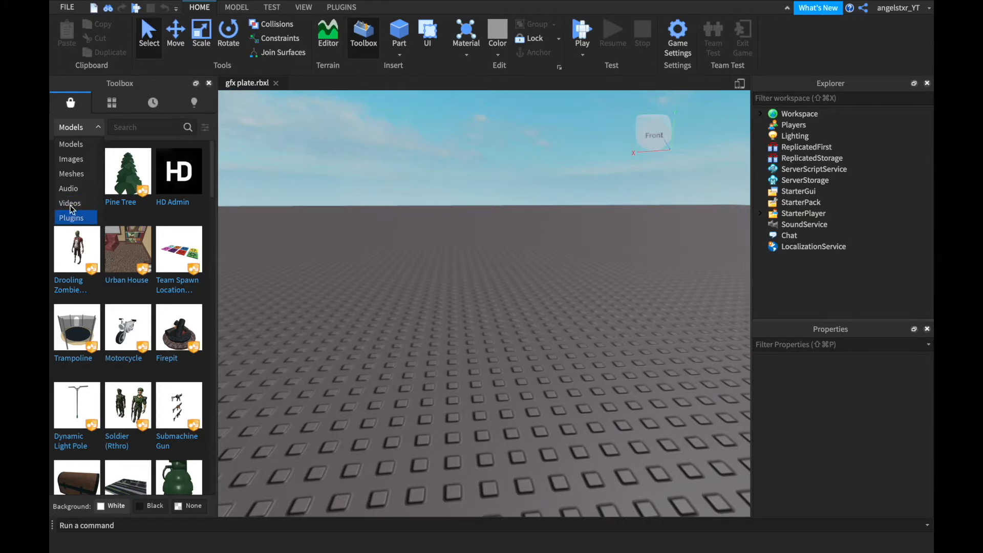
left_click(71, 220)
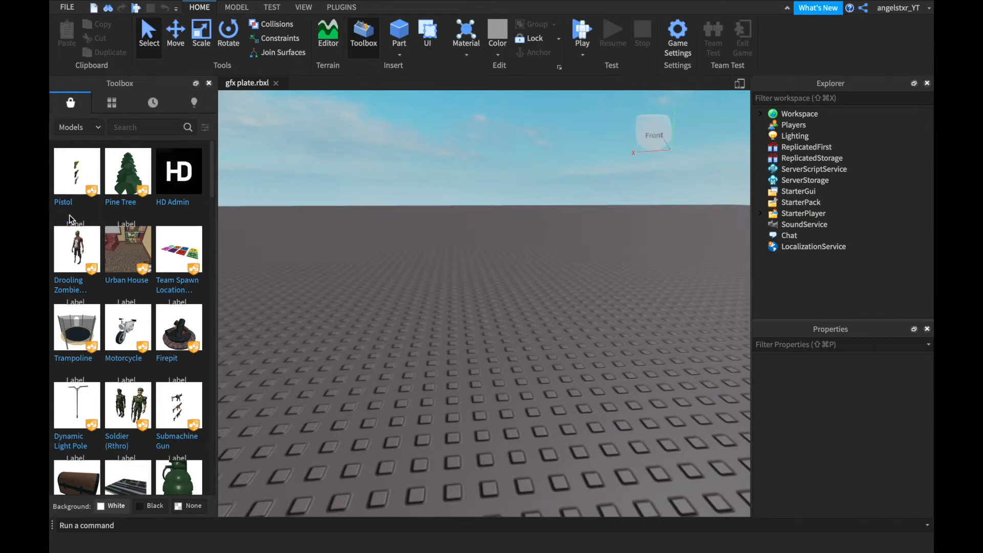
left_click(141, 128)
type("load character")
key("Return")
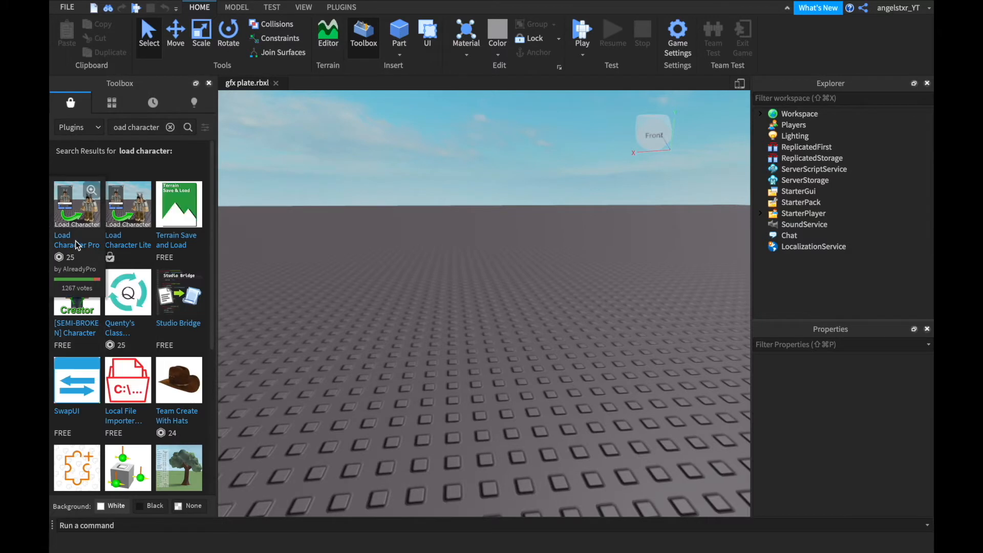
left_click(126, 228)
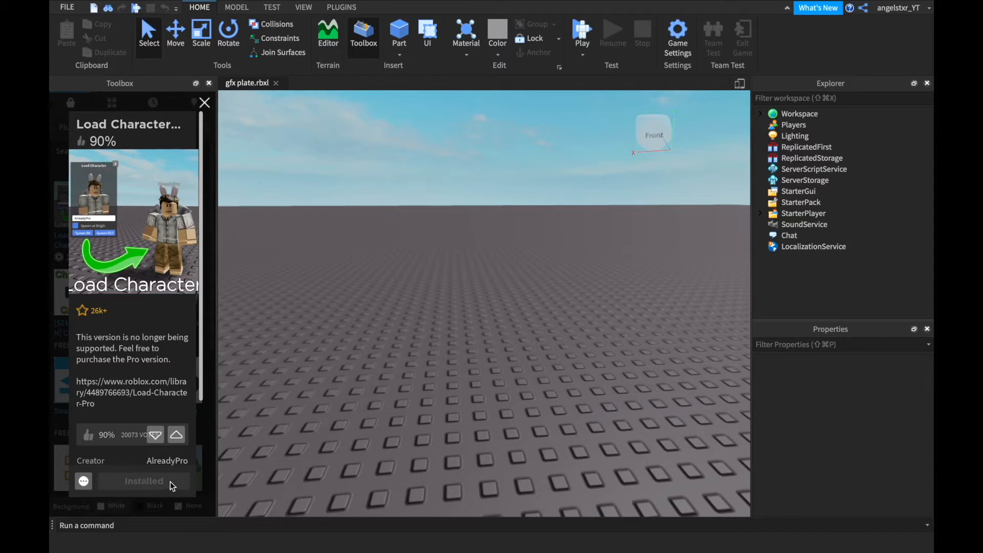
left_click(204, 103)
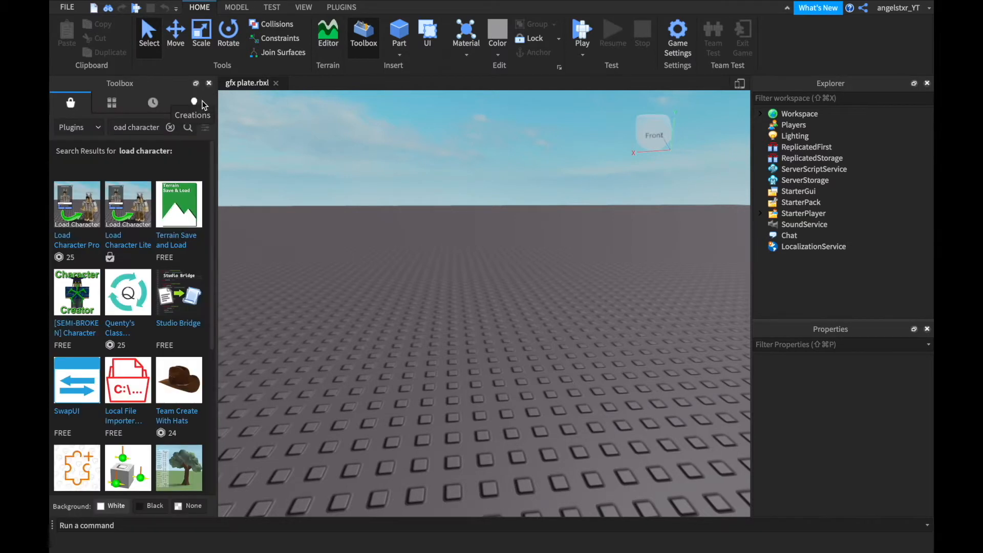
- Spawn an R6 avatar at the origin with the Load Character plugin, using the signed-in account's username, and close the plugin window
left_click(342, 9)
left_click(298, 51)
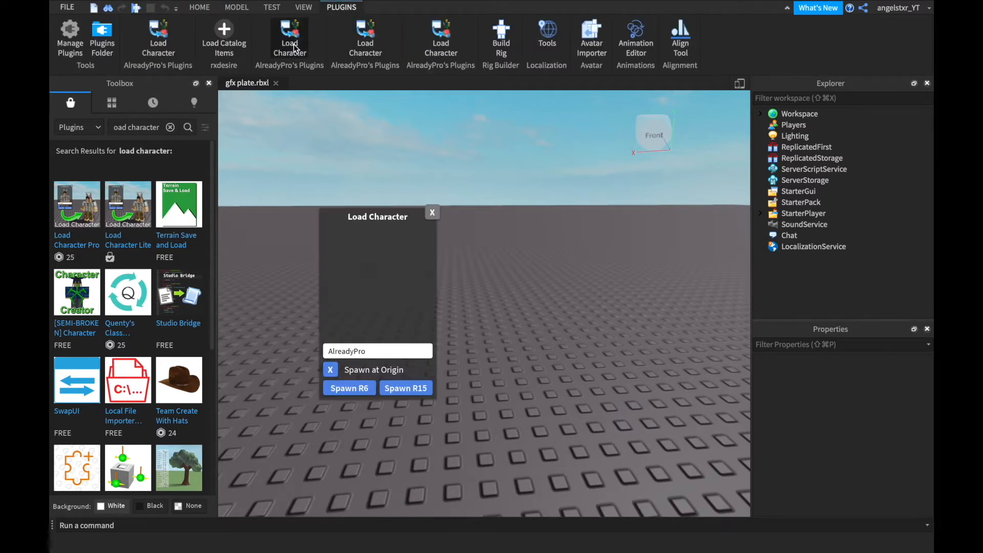
key("BackSpace")
key("BackSpace")
key("BackSpace")
key("BackSpace")
key("BackSpace")
key("BackSpace")
key("BackSpace")
key("BackSpace")
key("BackSpace")
type("angelstxr_YT")
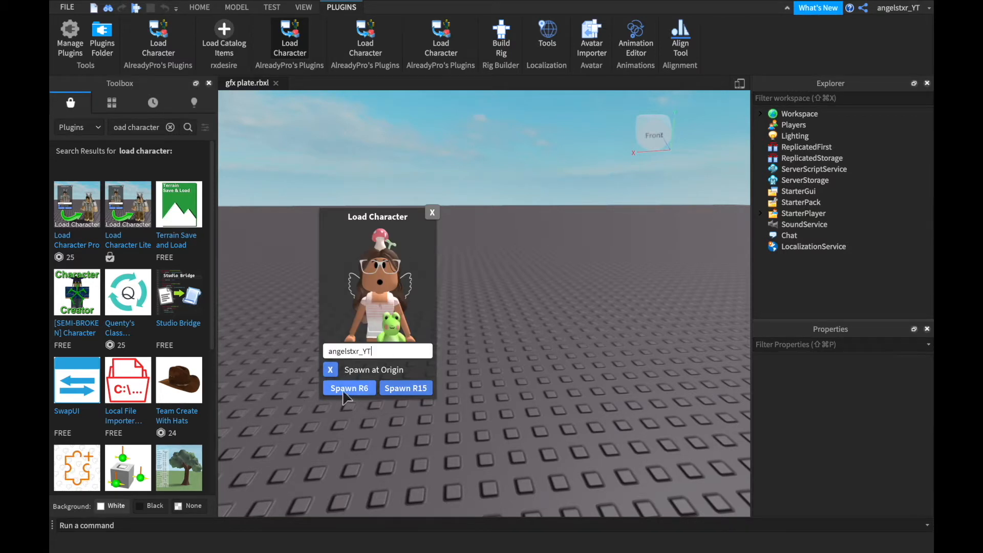
left_click(340, 390)
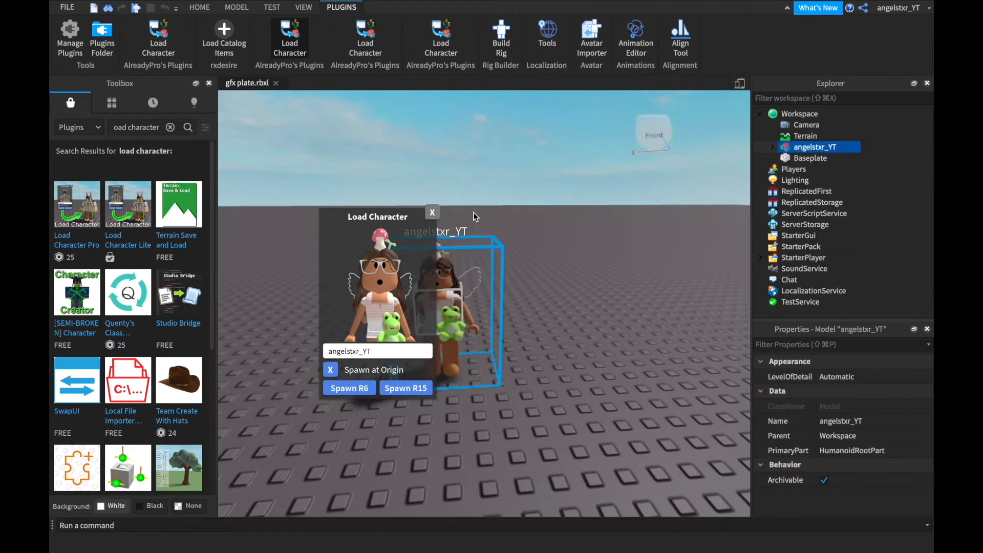
left_click(433, 213)
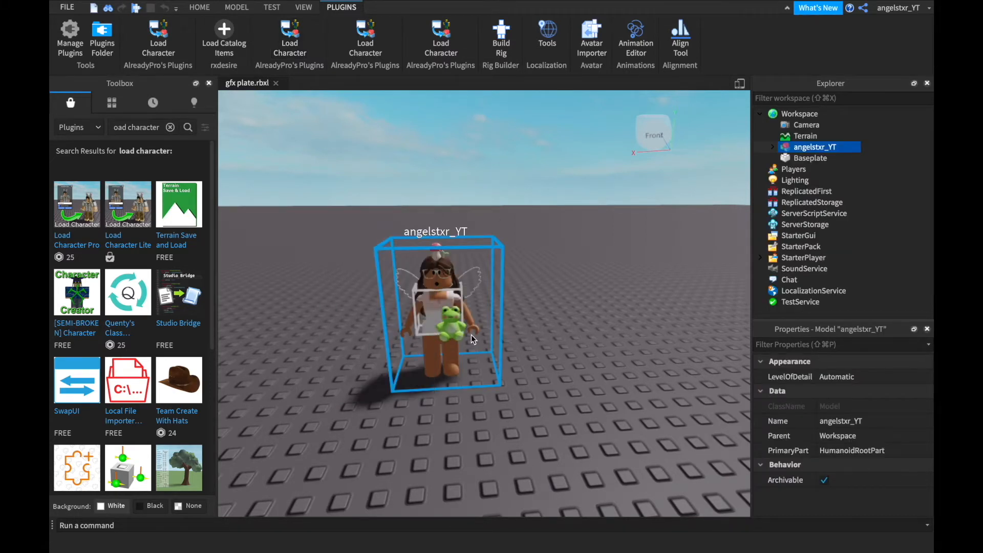
- Switch the Toolbox to Images and filter the results by the creator Fairyjhull
left_click(79, 127)
left_click(73, 160)
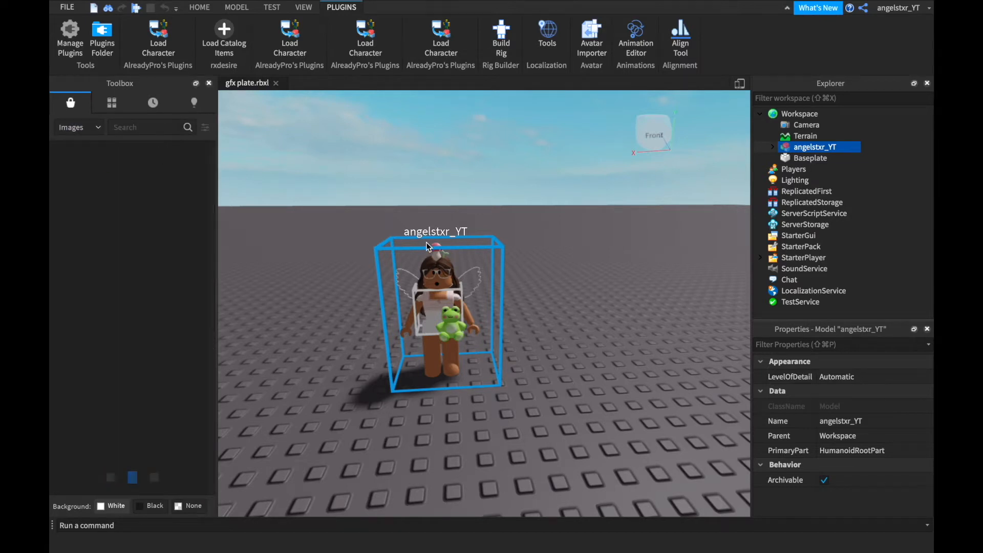
left_click(205, 126)
left_click(139, 164)
type("fairyjhull")
left_click(143, 189)
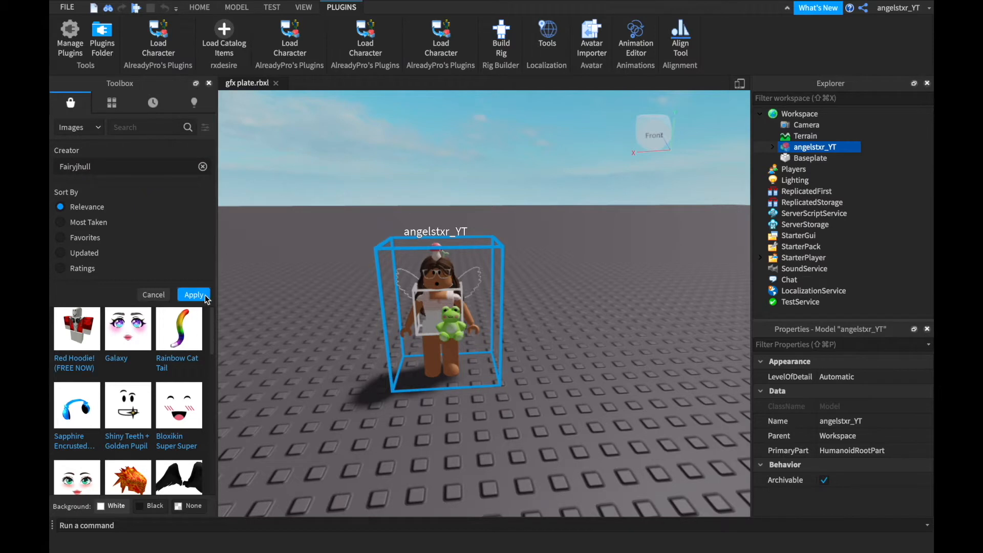
left_click(194, 294)
- Place the Butterfly face image on the character's head and delete the head's original face decal
left_click_drag(196, 231, 462, 283)
left_click(772, 147)
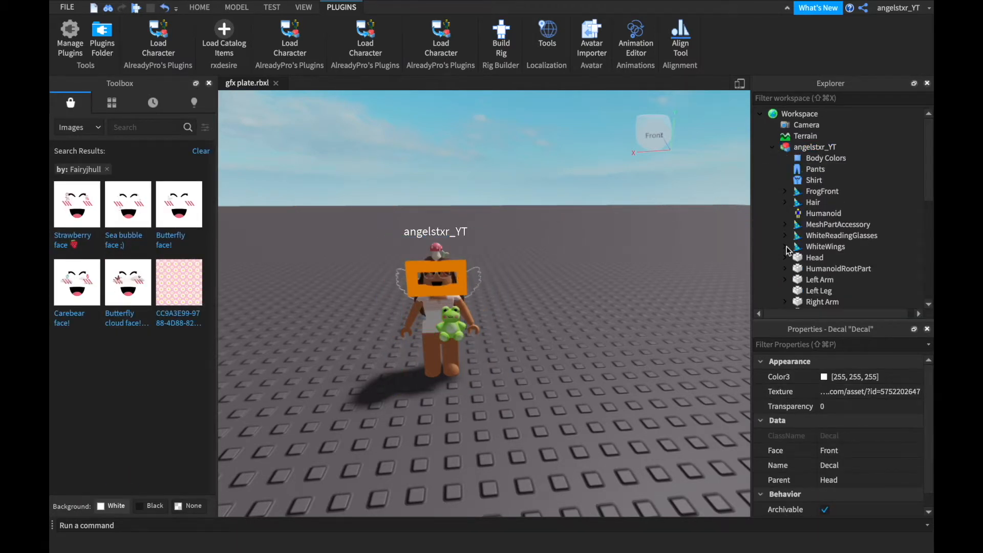
scroll(793, 240, "down", 1)
left_click(816, 279)
key("Delete")
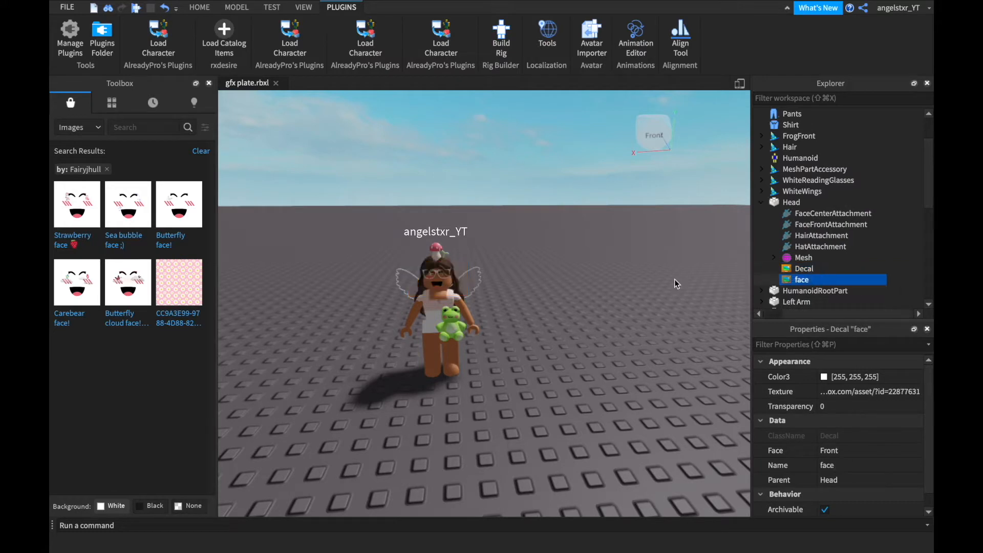
- Export the character model as "me" into the Characters folder
scroll(797, 229, "up", 2)
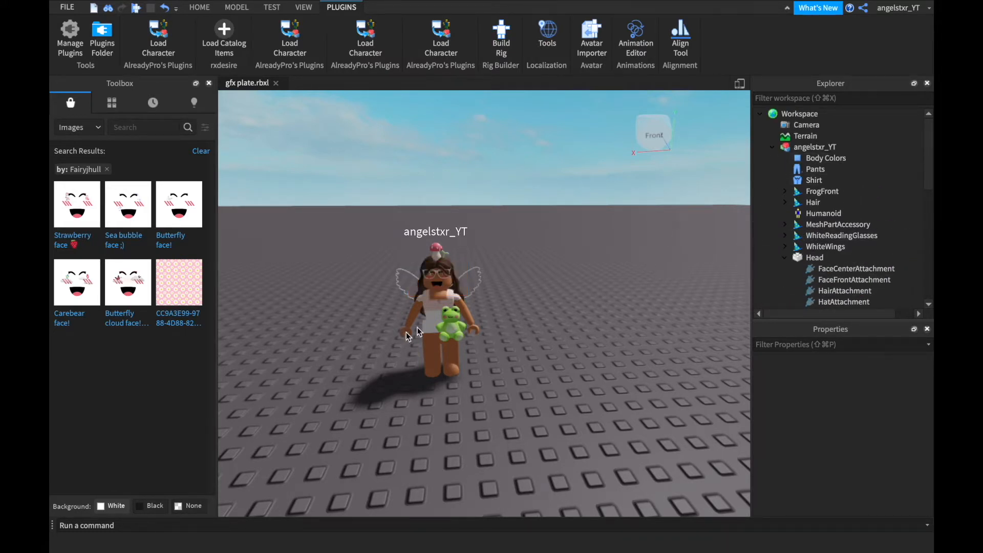
left_click(800, 149)
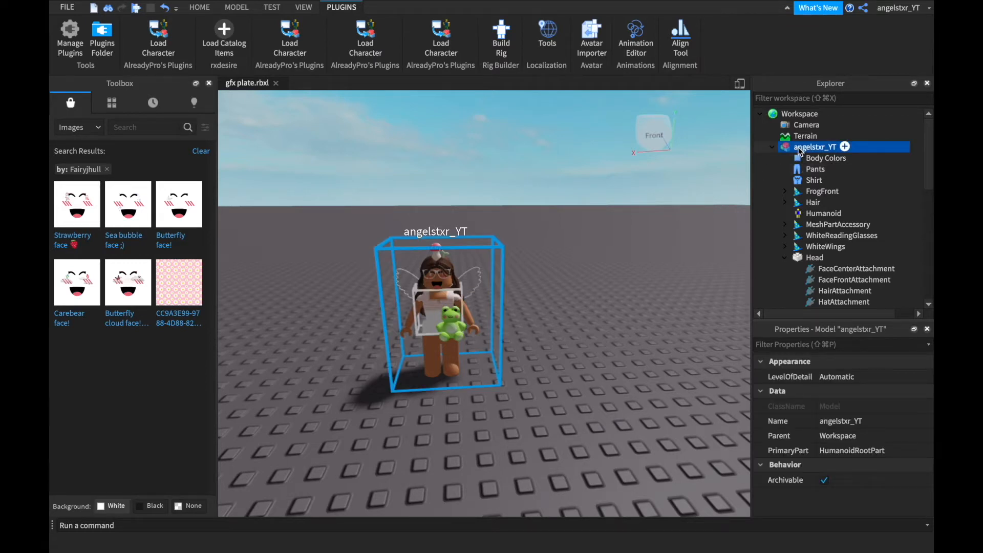
right_click(800, 151)
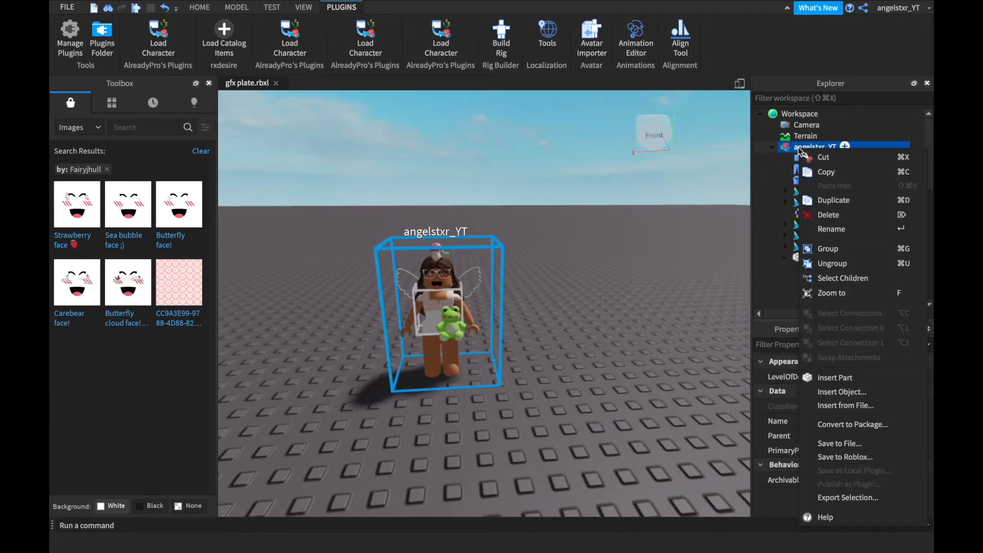
left_click(865, 499)
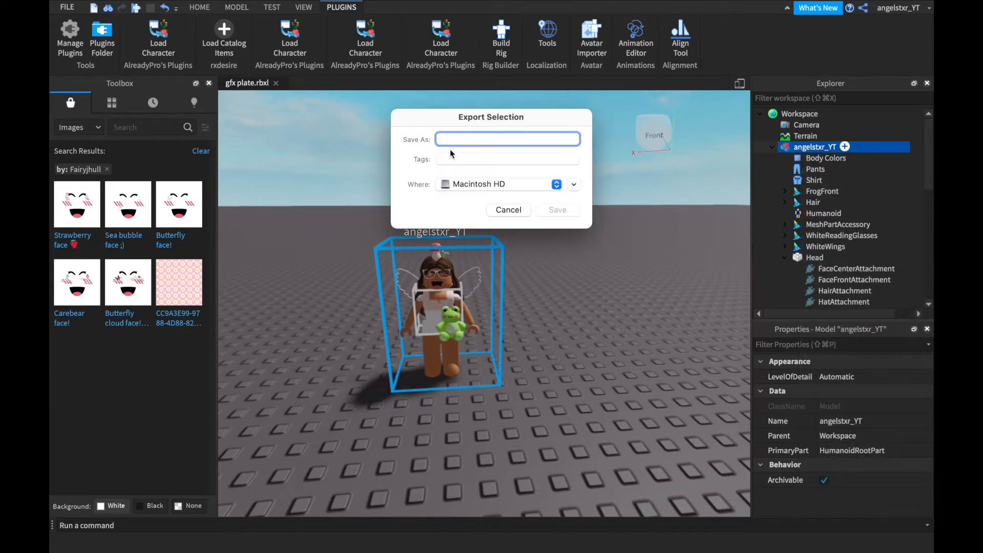
left_click(556, 184)
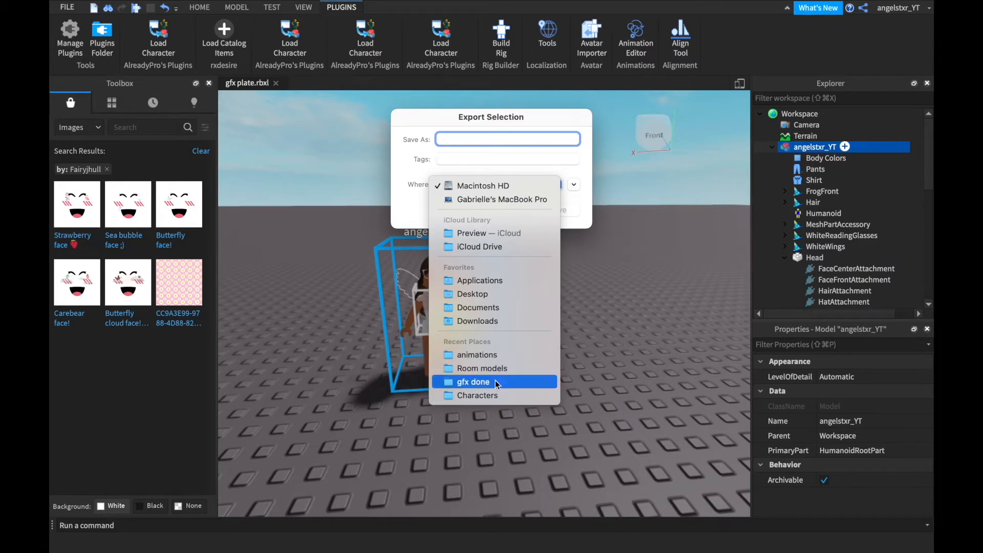
left_click(499, 396)
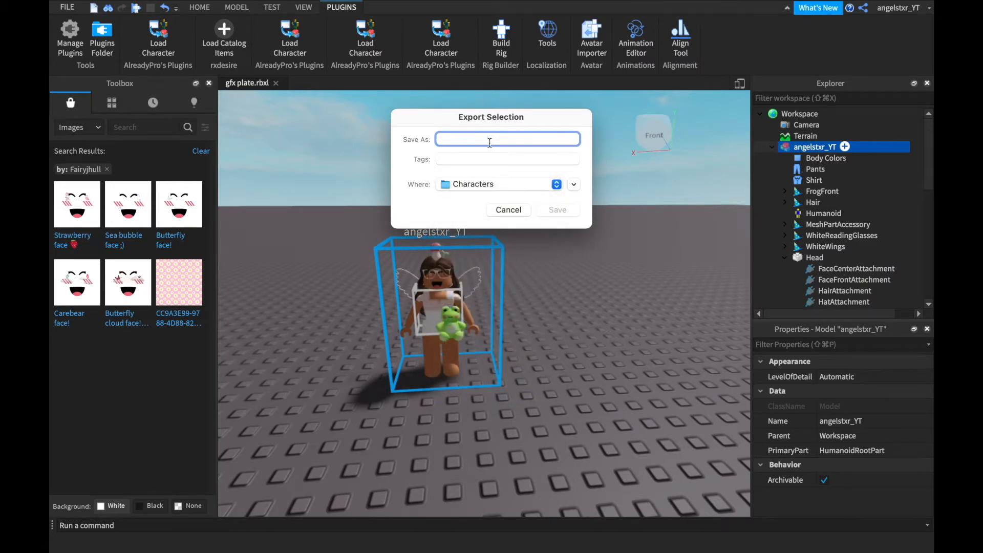
type("me")
left_click(572, 212)
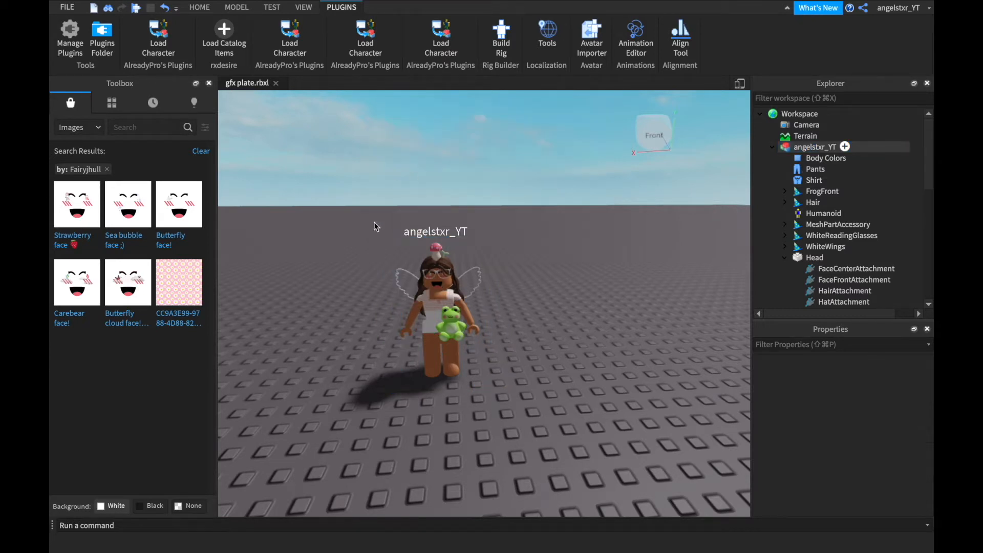
- Clear the creator filter from the Toolbox image results
left_click(195, 151)
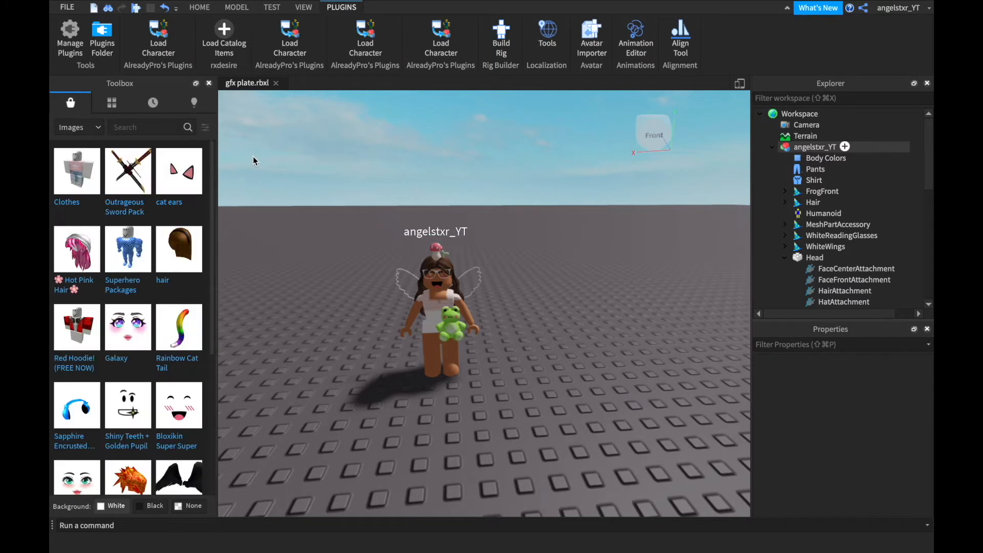
scroll(330, 165, "up", 5)
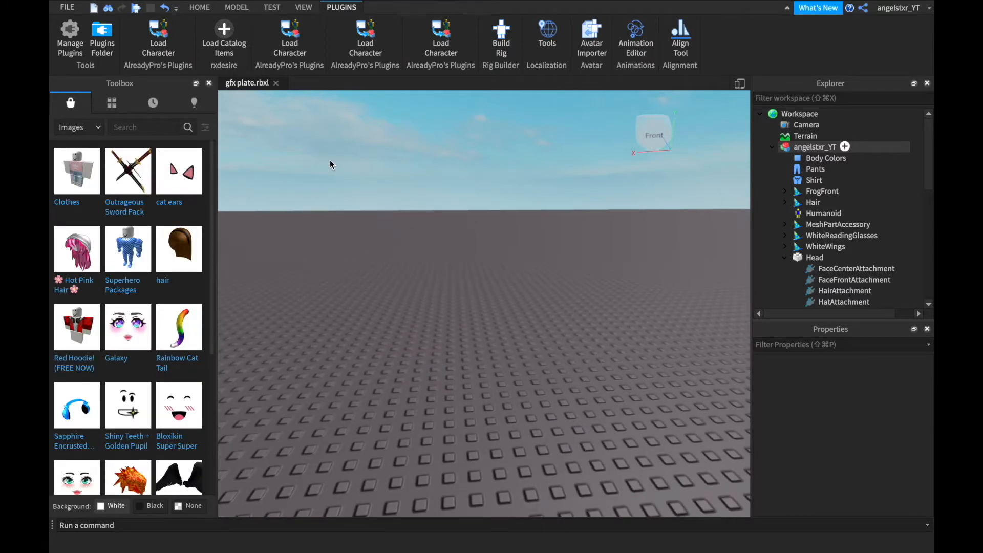
- Switch the Toolbox to Models and filter the results by the creator yukiiiana
left_click(205, 127)
left_click(140, 169)
type("yukiiiana")
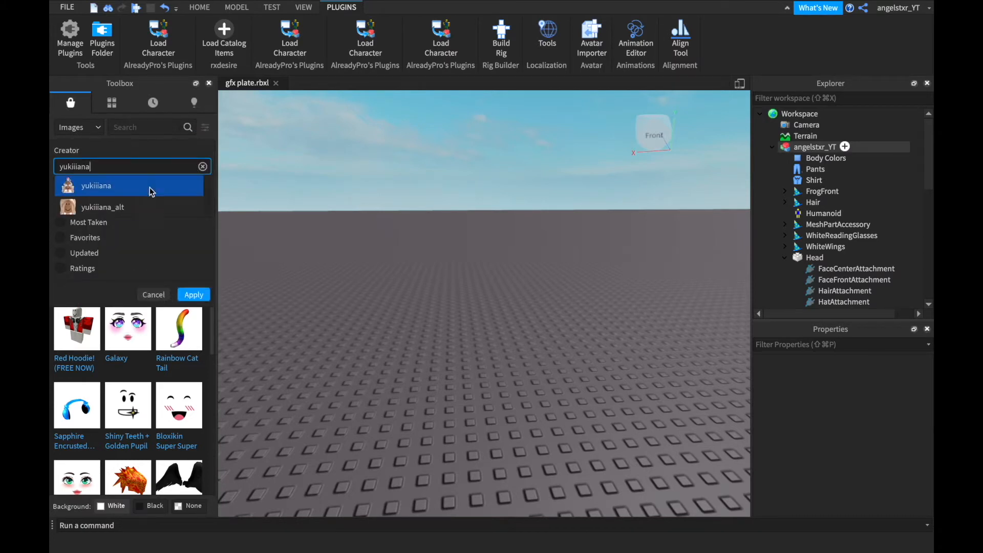
left_click(156, 297)
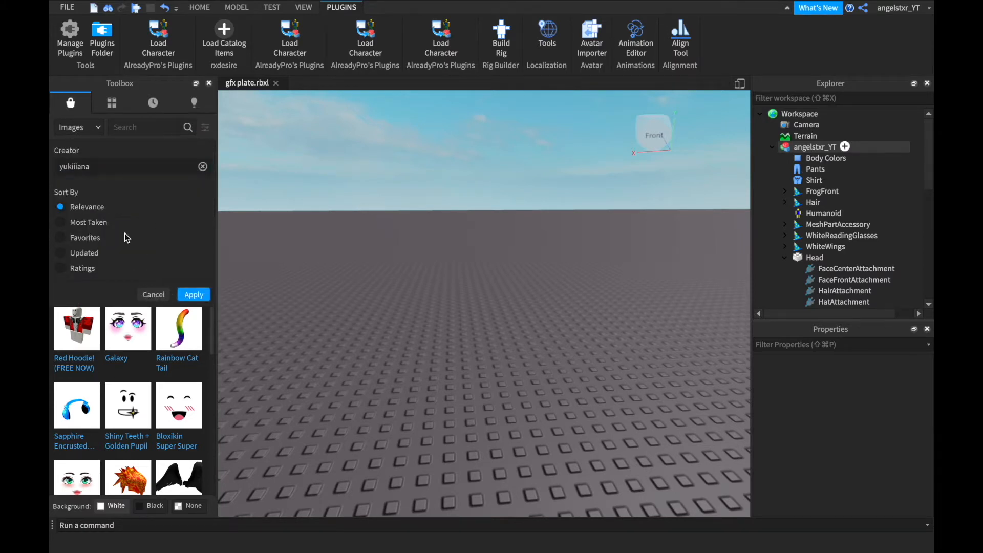
left_click(77, 131)
left_click(77, 128)
left_click(70, 149)
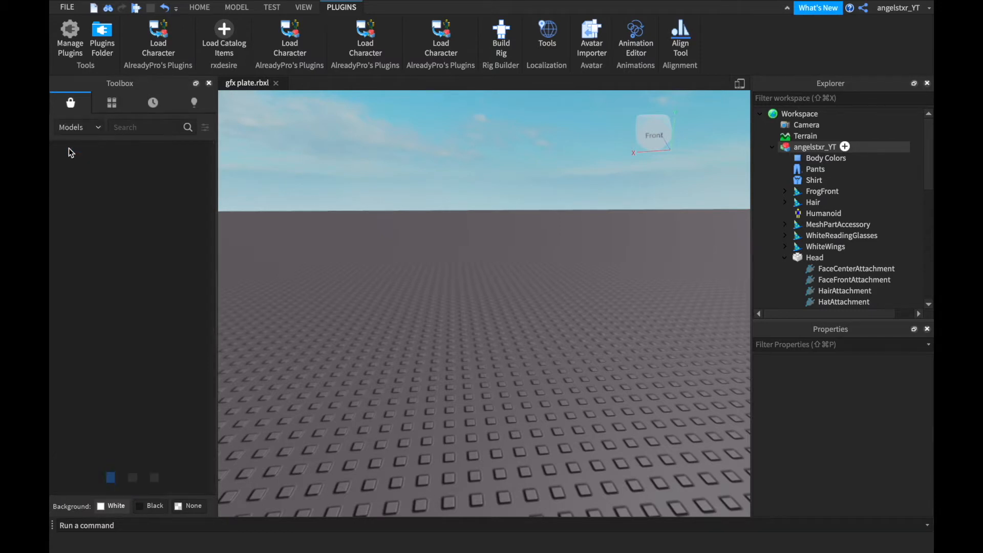
left_click(207, 131)
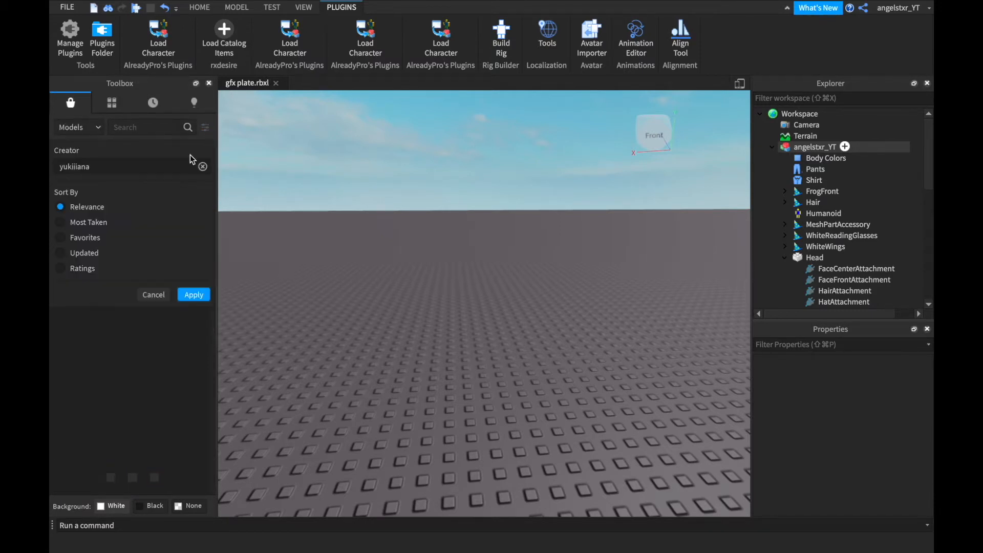
left_click(191, 295)
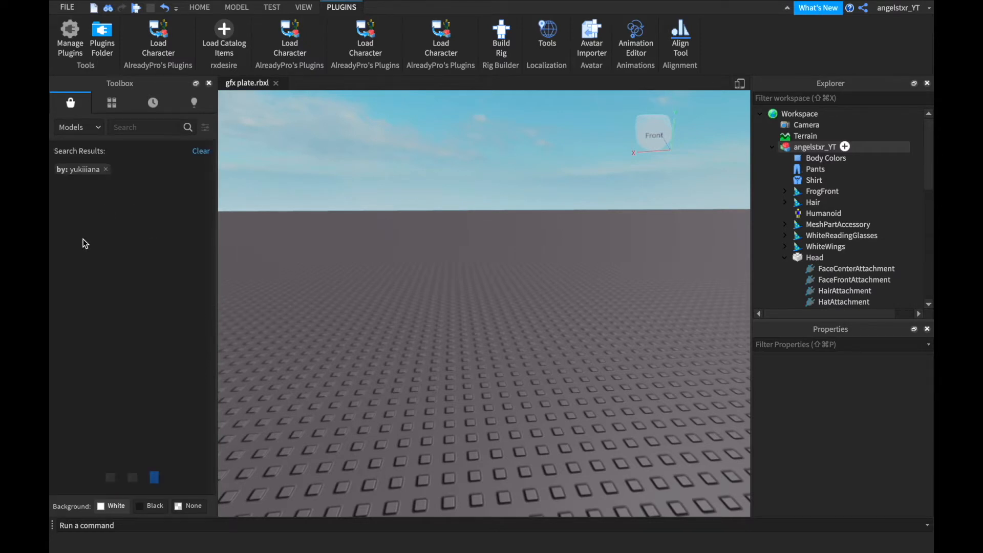
- Insert the Fairytale Campout - Collab model from the filtered Toolbox results into the workspace
scroll(144, 284, "down", 5)
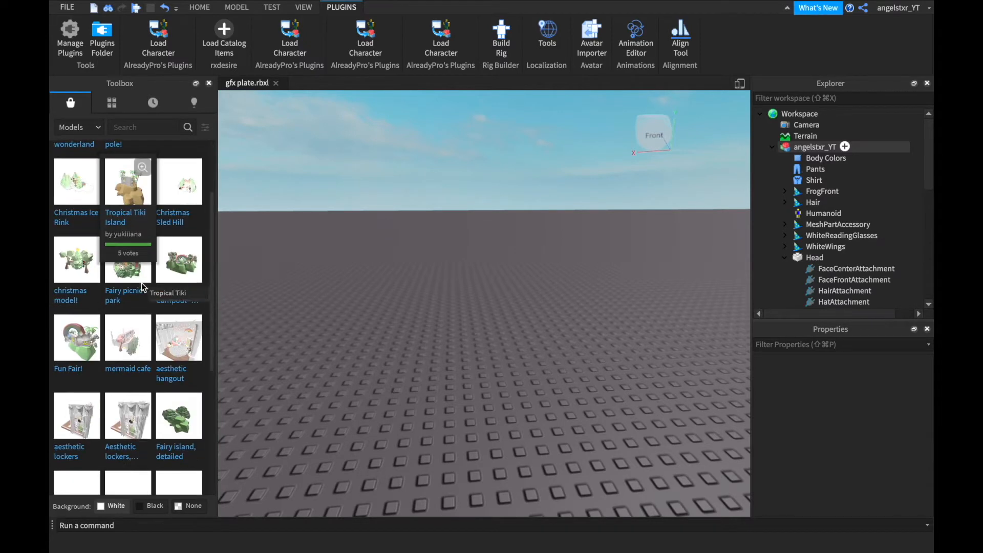
scroll(144, 288, "up", 3)
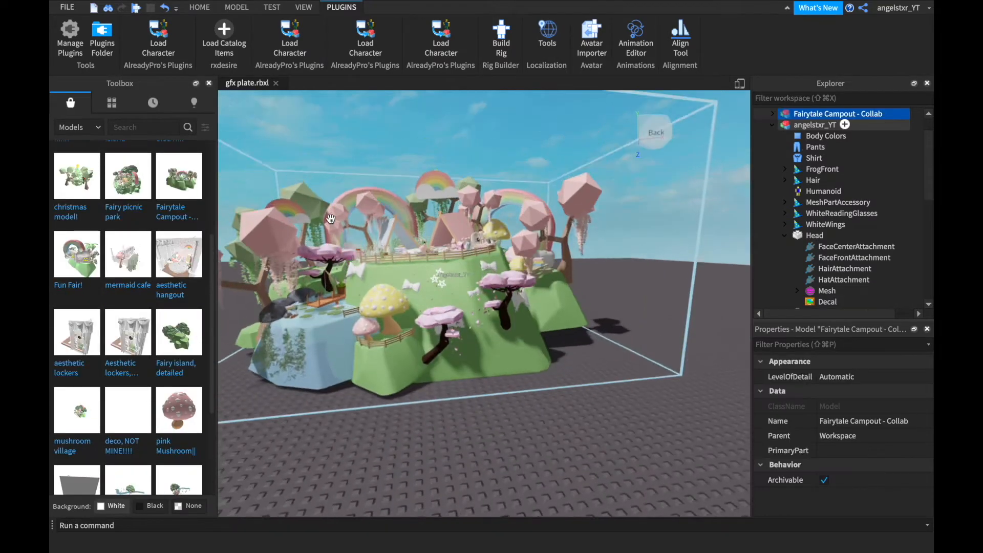
right_click_drag(330, 218, 330, 218)
key("w")
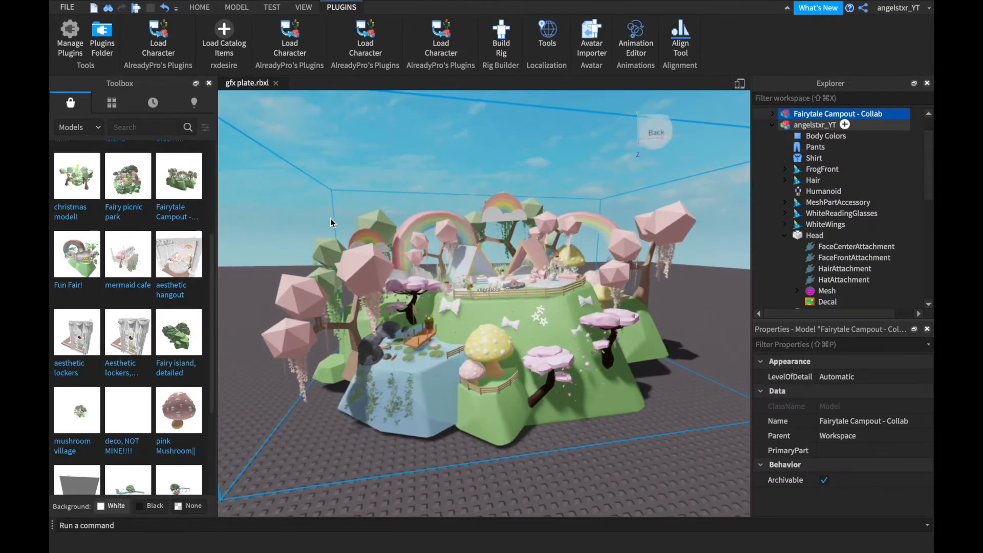
key("a")
key("s")
key("d")
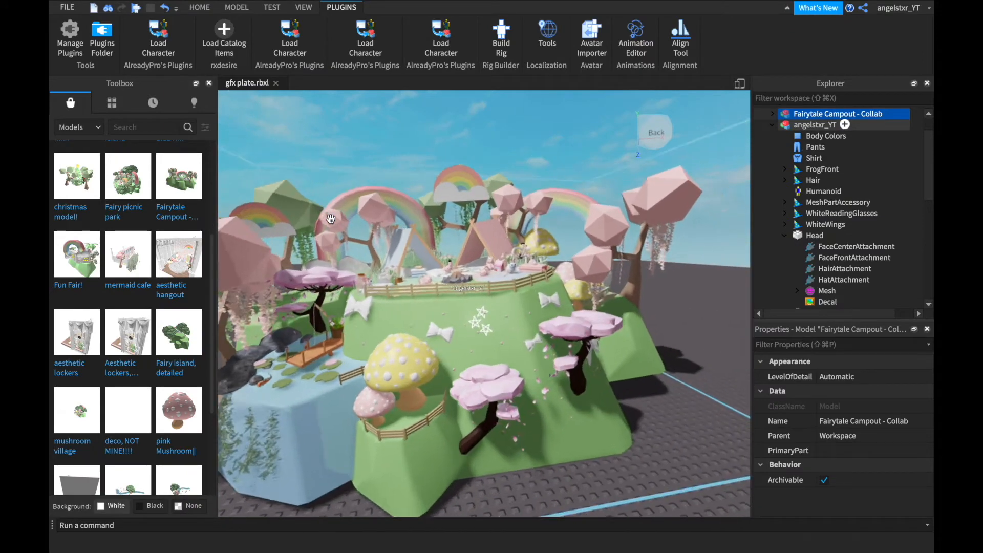
key("w")
key("s")
key("a")
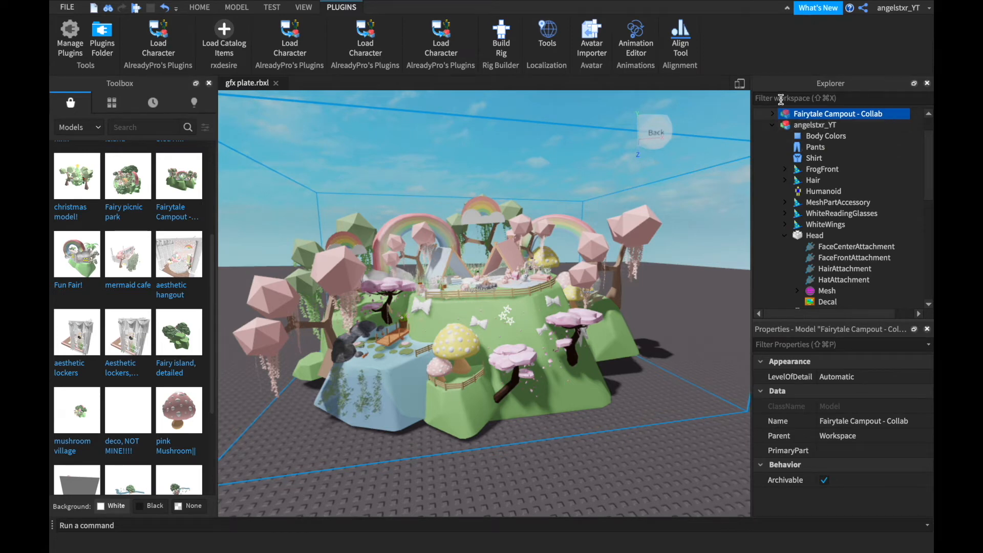
- Export the Fairytale Campout - Collab model as "fairytale campout" into the Room models folder
right_click(814, 115)
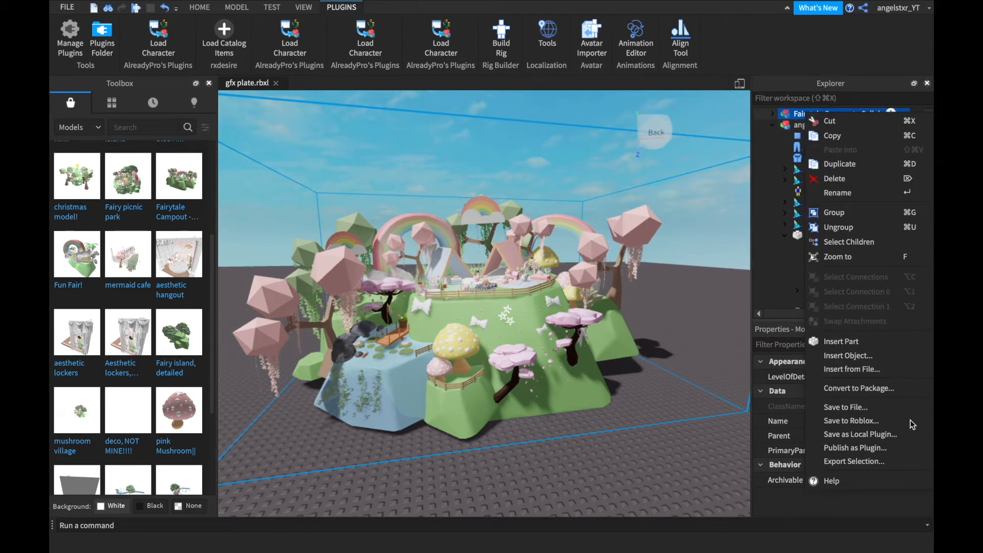
left_click(873, 463)
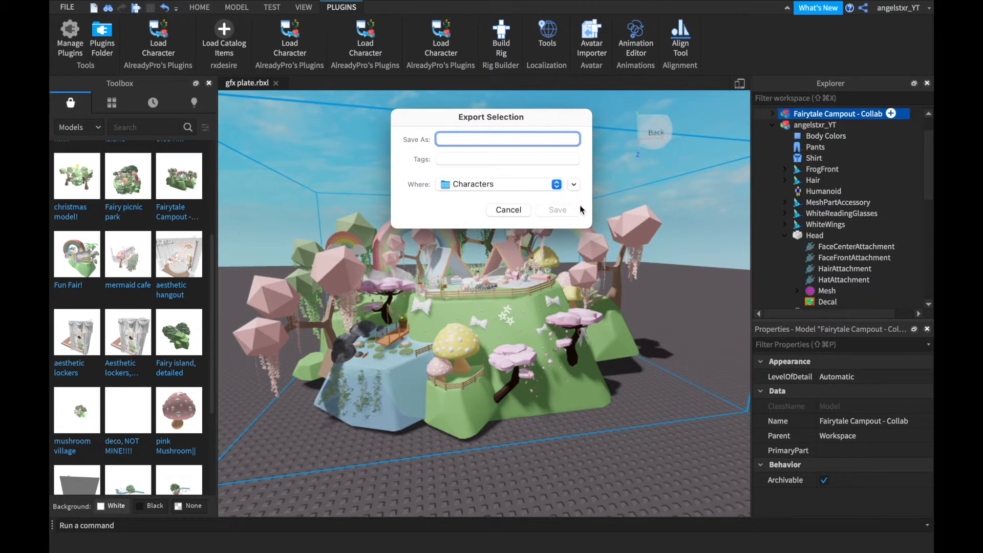
left_click(553, 184)
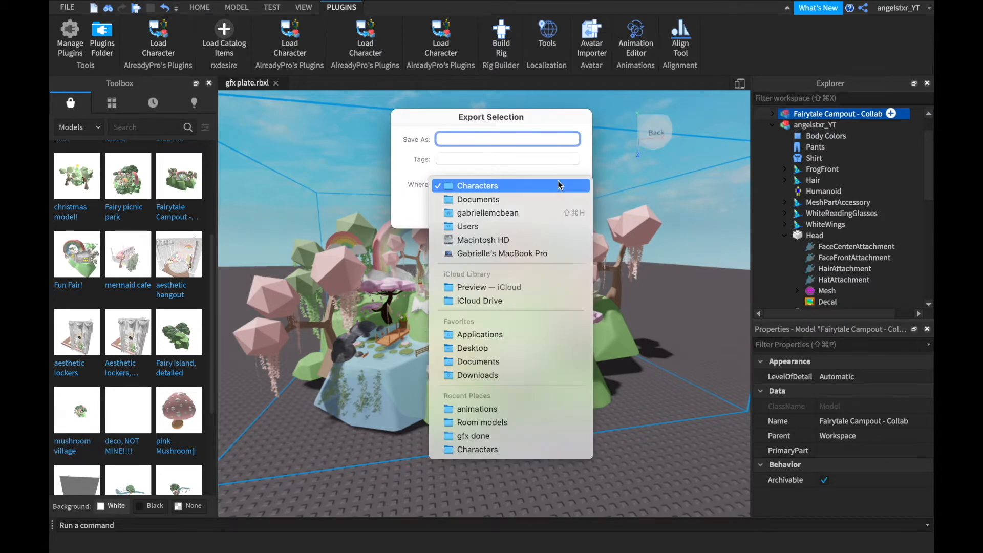
left_click(487, 423)
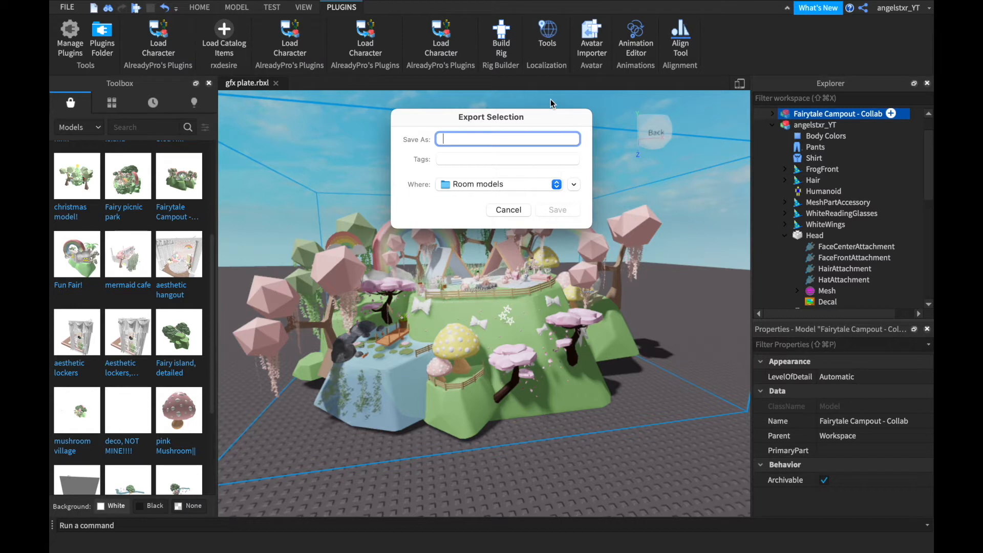
type("fairytale campout")
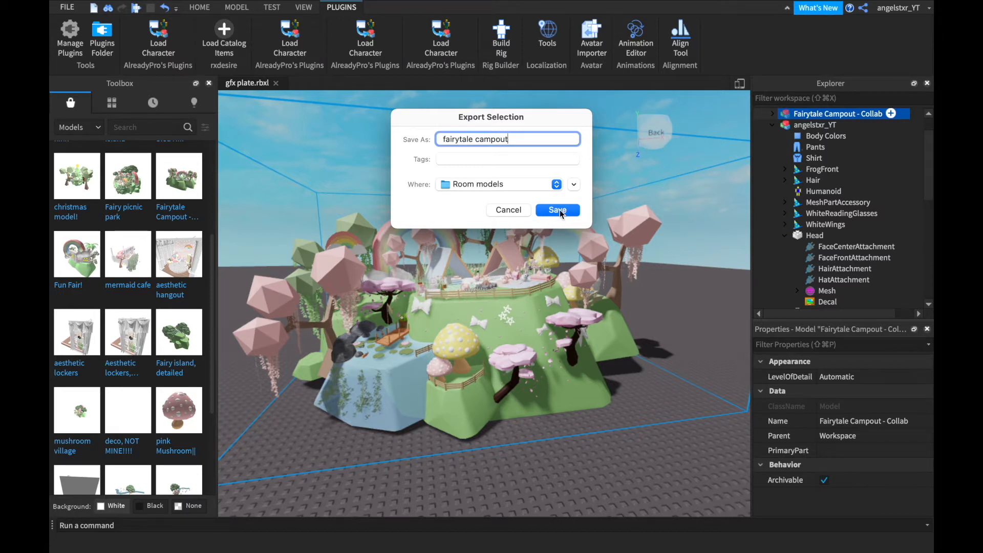
left_click(559, 211)
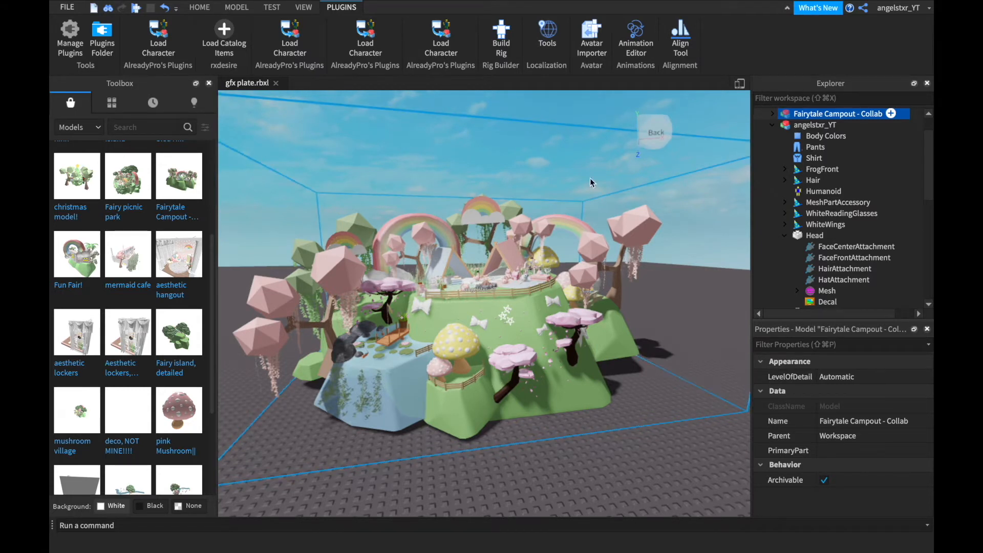
- Close the gfx plate.rbxl place and its Roblox Studio window
mouse_move(57, 11)
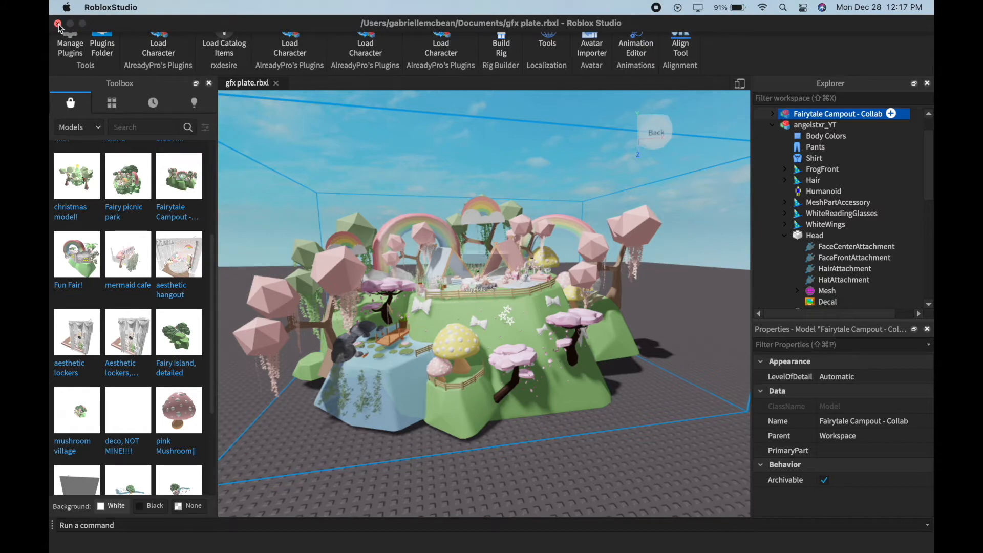
left_click(58, 23)
left_click(500, 297)
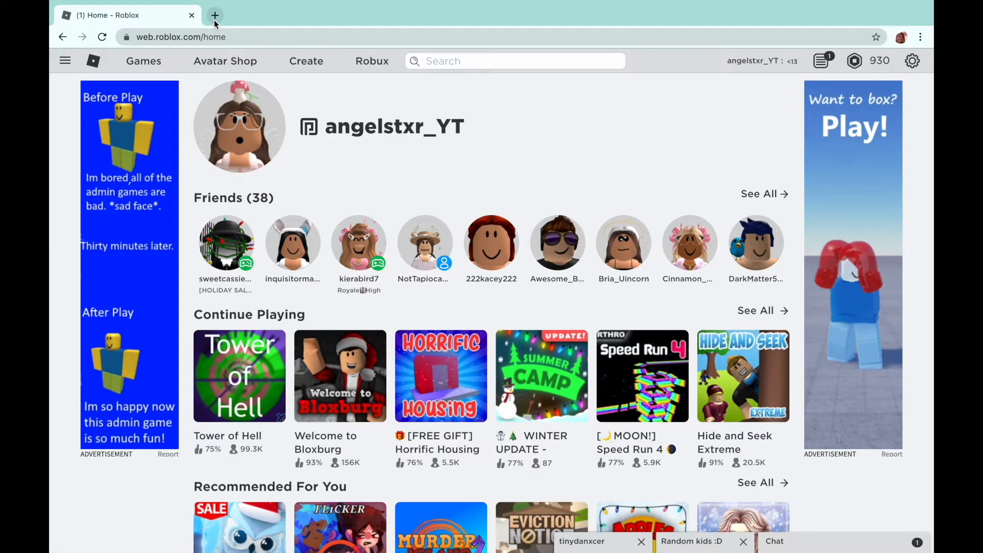
- Open the woman rig shortcut in a new browser tab and download 2Default - Copy.blend from Google Drive
left_click(215, 15)
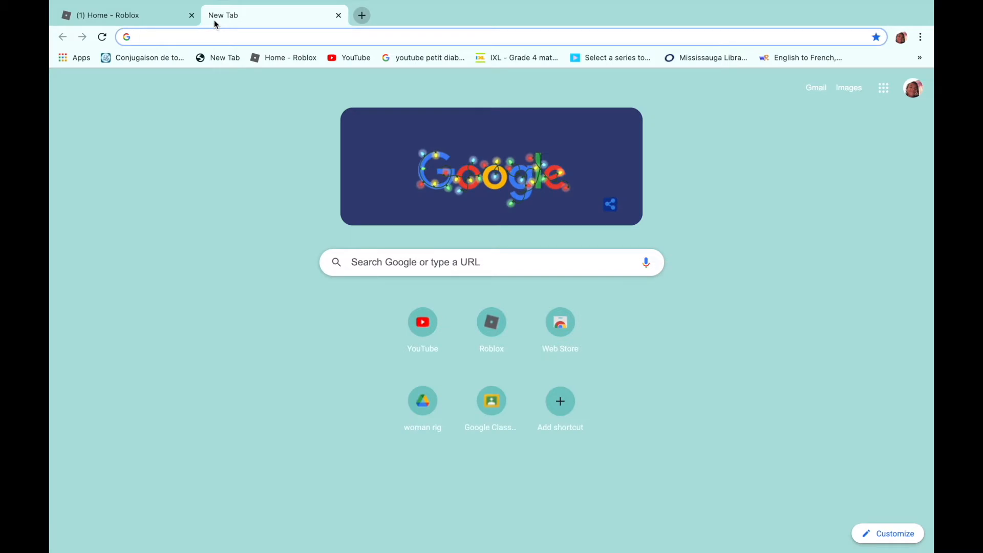
left_click(410, 413)
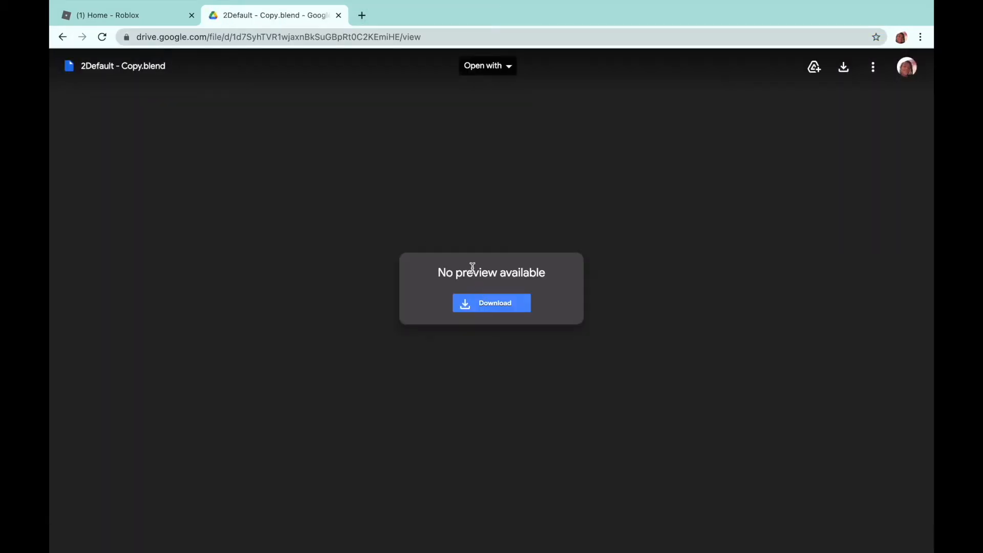
left_click(471, 310)
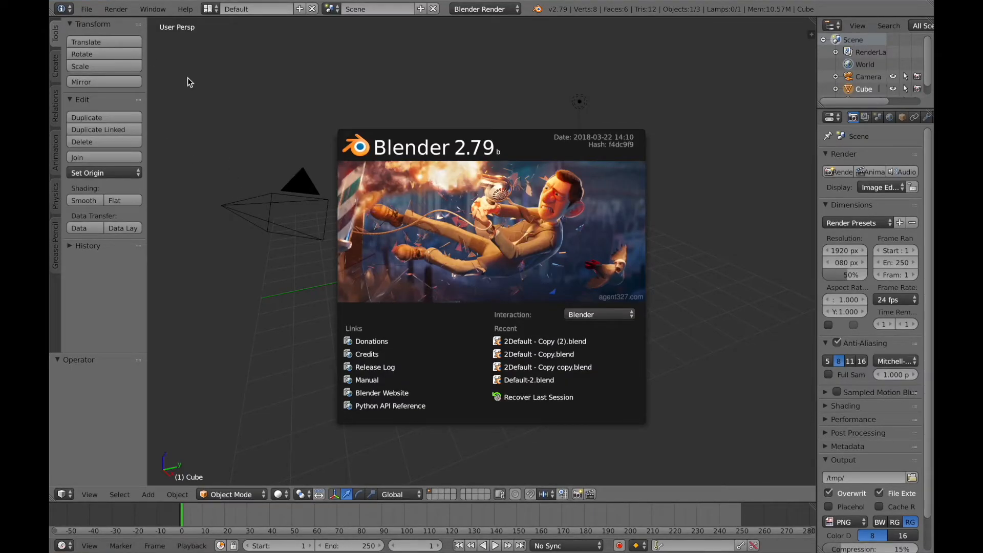
- Switch to Blender and open 2Default - Copy (3).blend from the Downloads folder
left_click(272, 116)
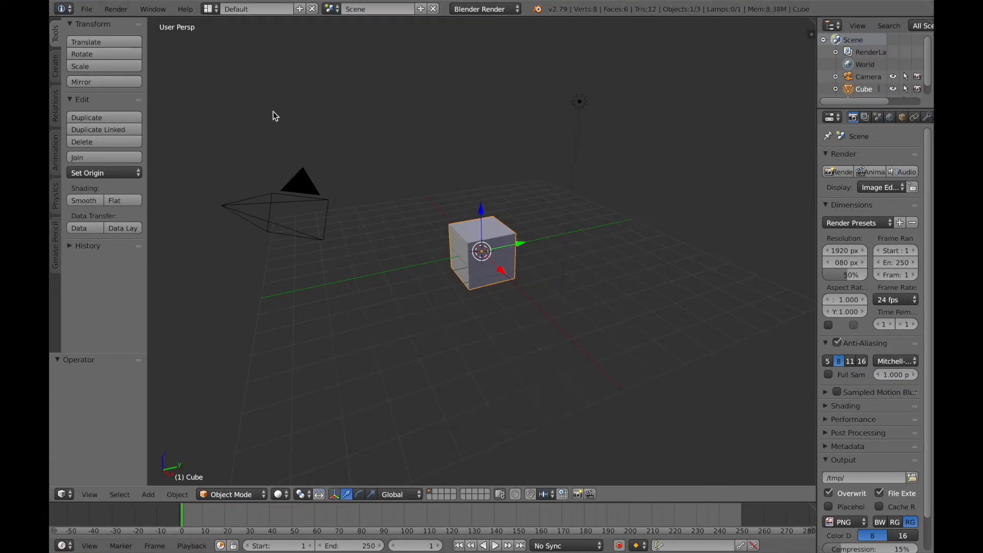
left_click(86, 9)
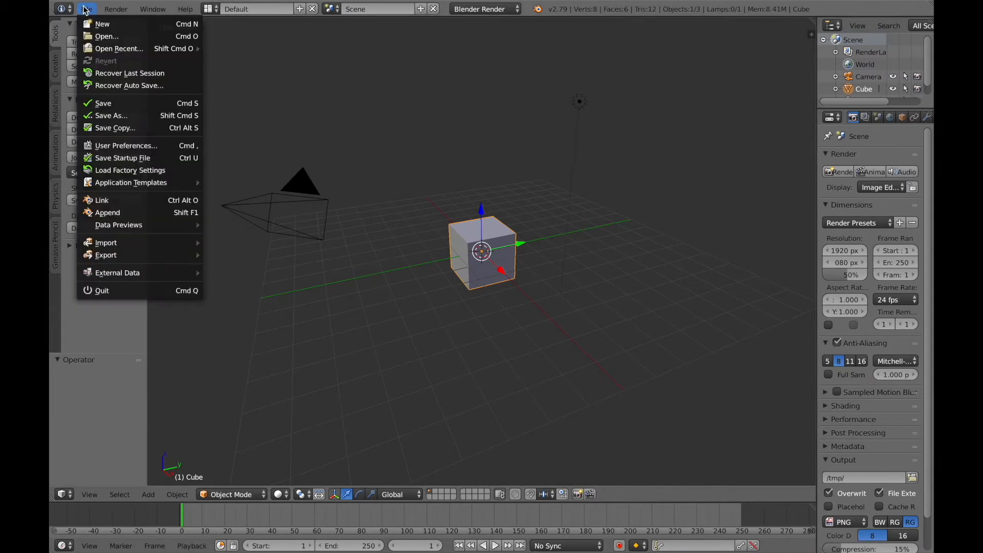
left_click(105, 36)
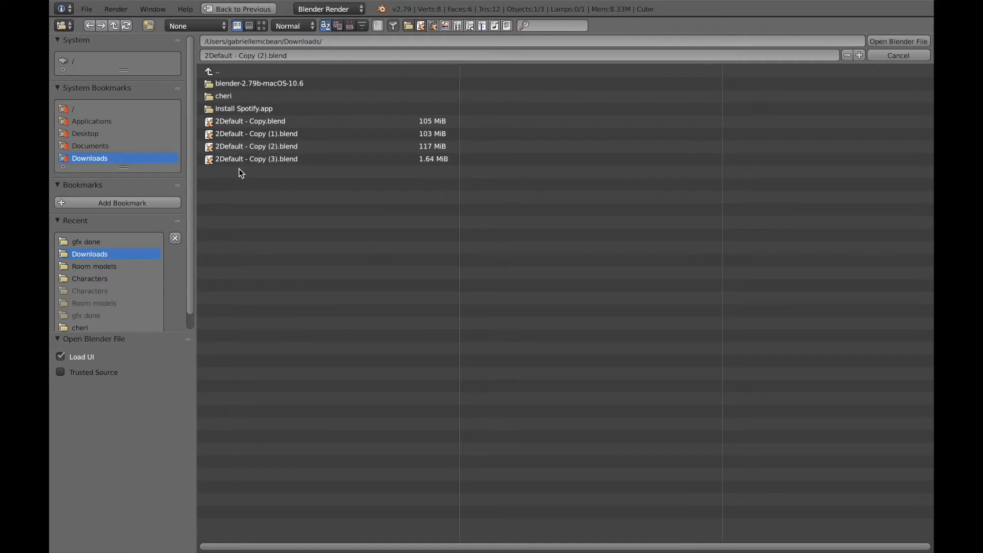
double_click(228, 159)
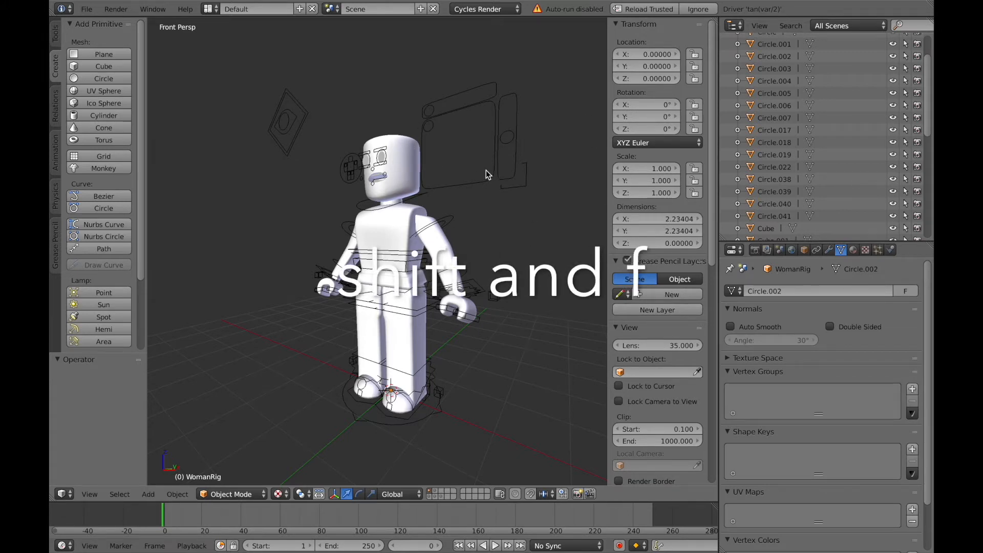
- Examine the woman rig from several angles with fly navigation, ending with a front close-up of its face
key("shift+f")
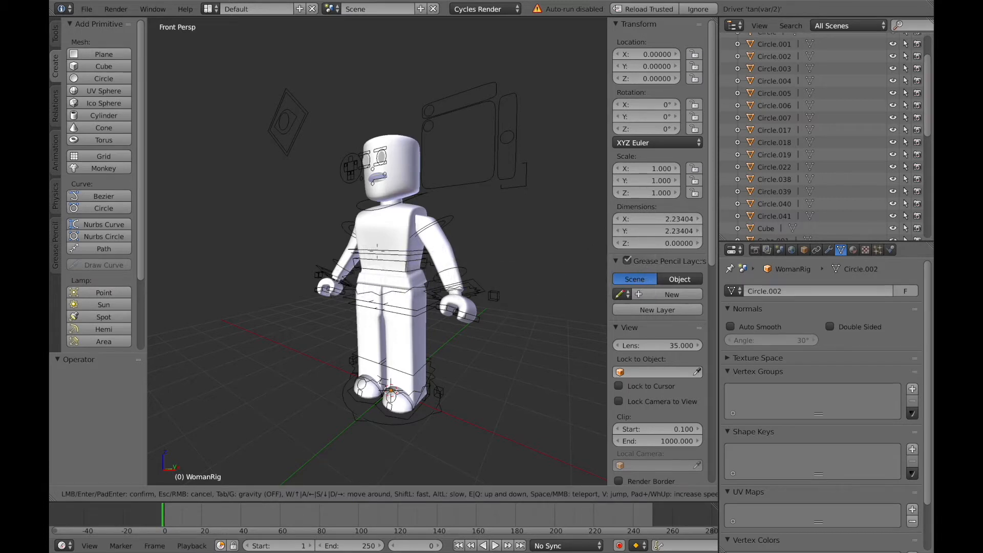
key("w")
key("a")
key("s")
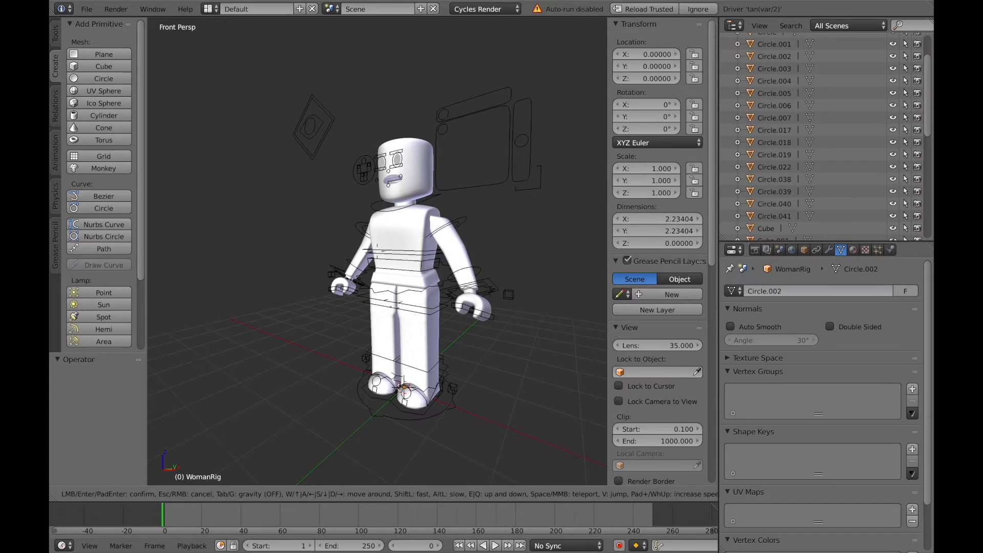
key("d")
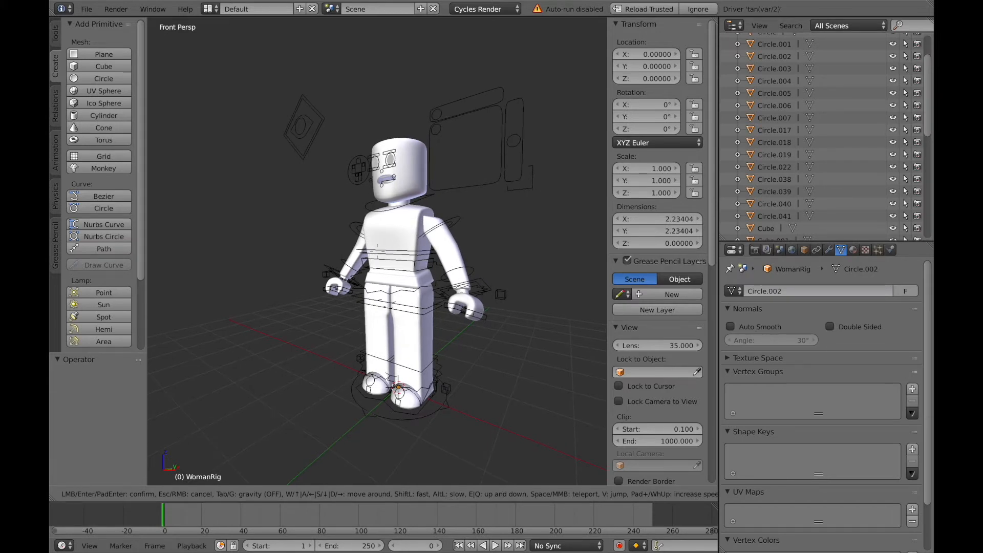
key("w")
key("s")
key("w")
key("w")
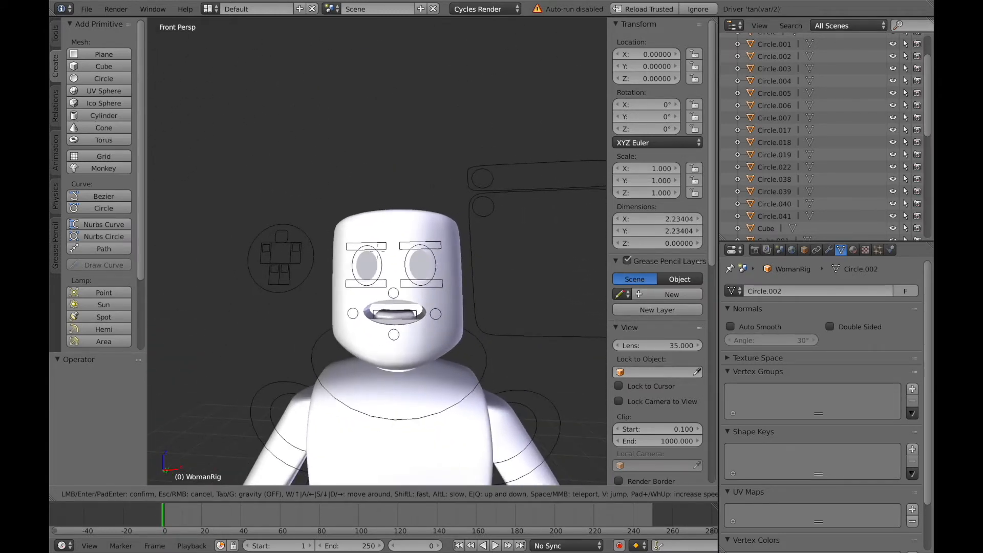
left_click(378, 254)
- Delete the rig's head mesh together with its eyes and inner mouth parts
right_click(356, 215)
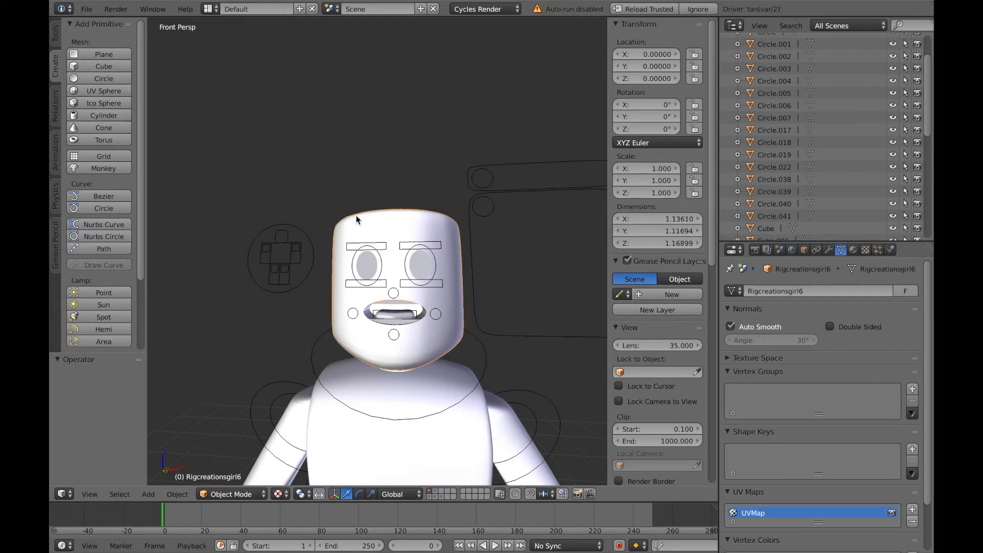
key("b")
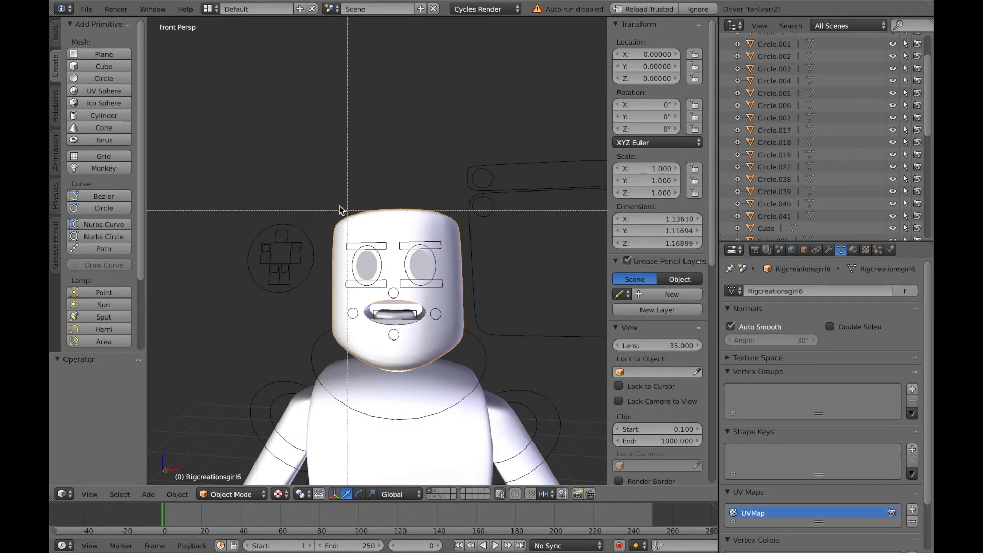
left_click_drag(299, 203, 520, 318)
key("x")
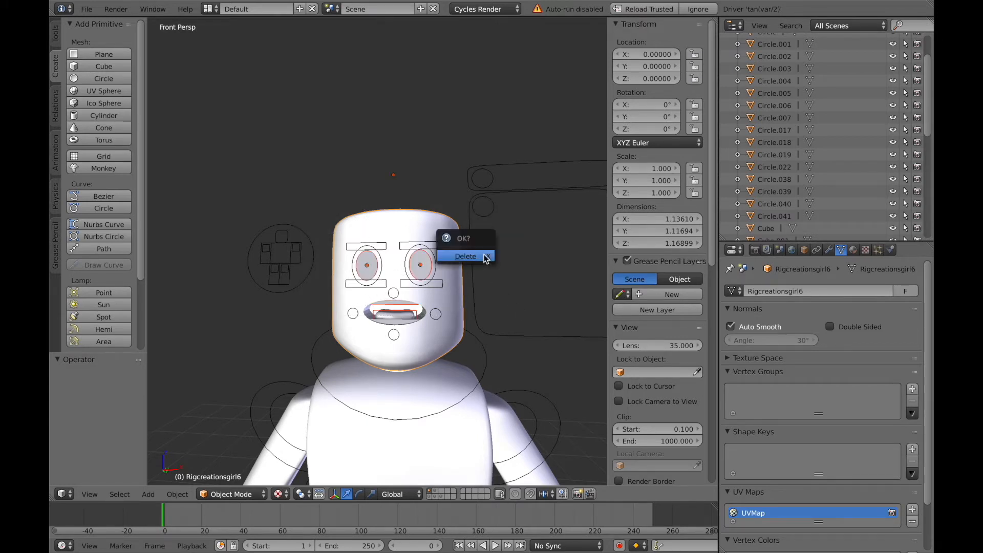
left_click(466, 256)
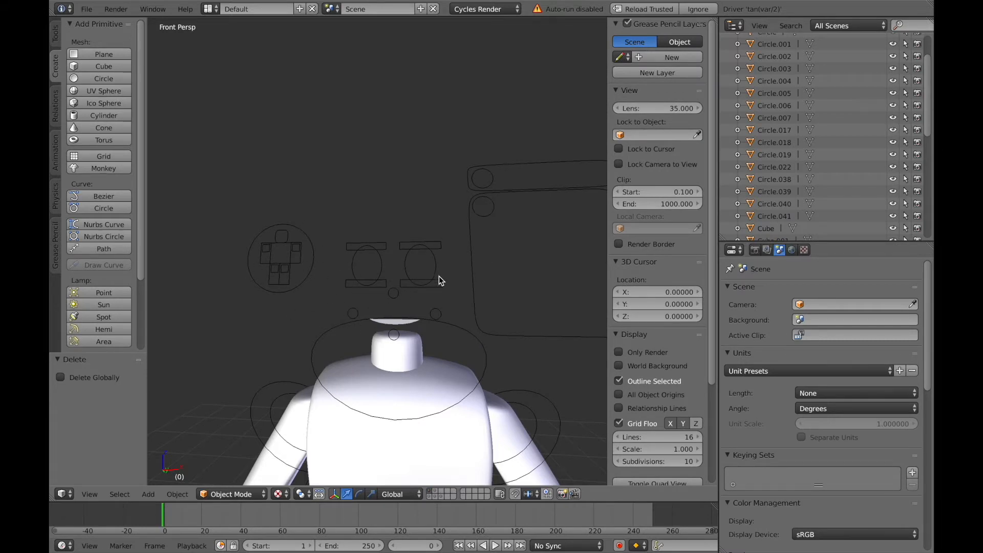
- Delete the leftover mouth piece floating above the rig's neck
right_click(377, 319)
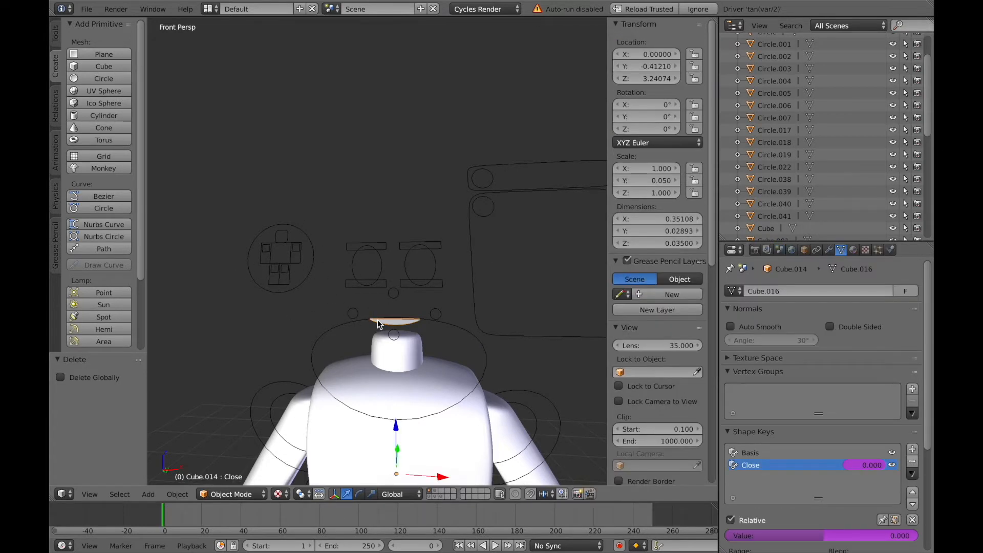
key("x")
left_click(379, 251)
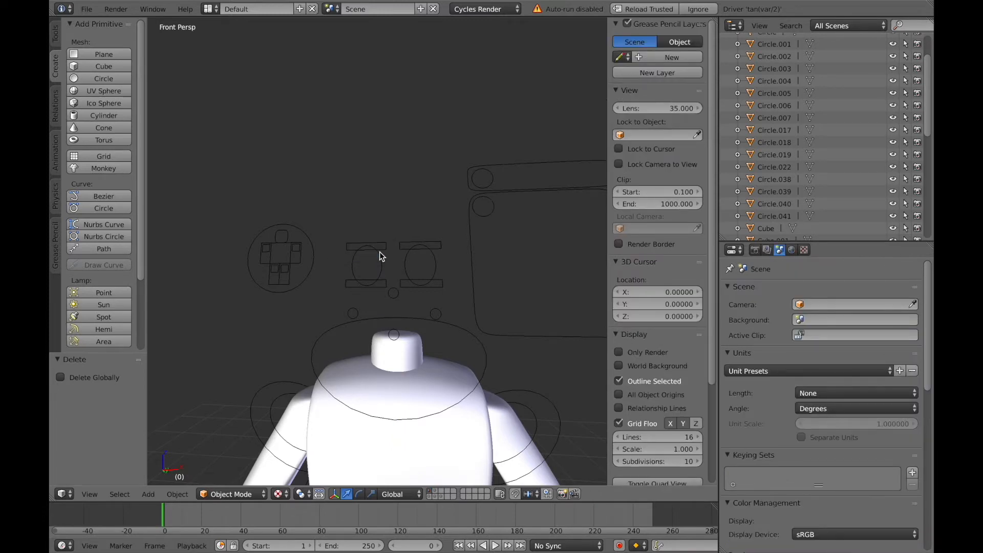
- Select the rig's torso and display its material nodes in the Node Editor
key("shift+f")
key("w")
left_click(377, 255)
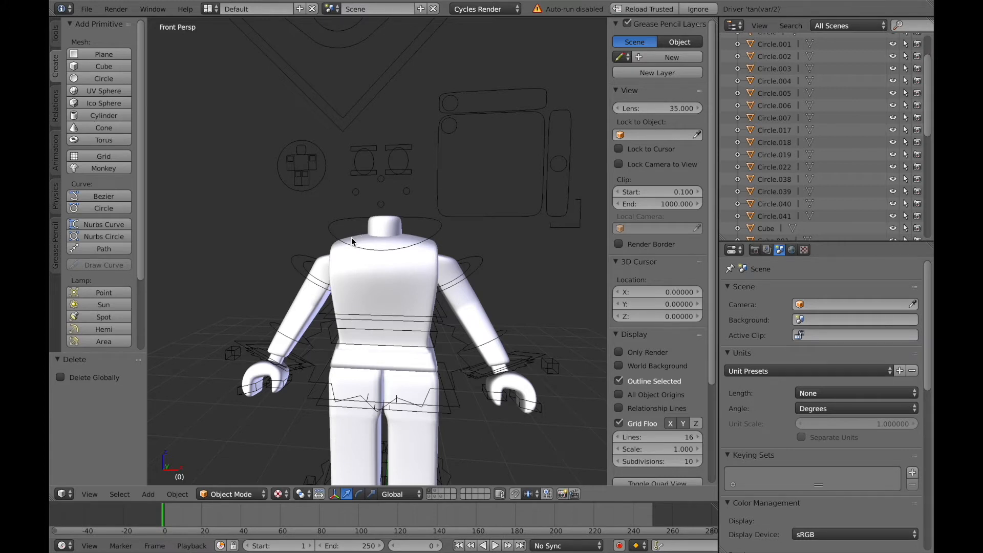
right_click(351, 238)
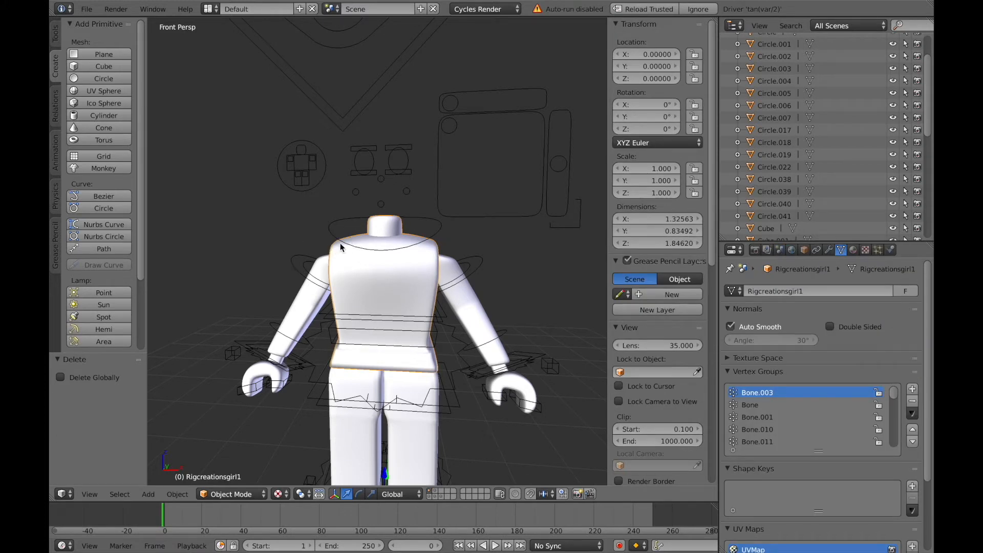
left_click(63, 495)
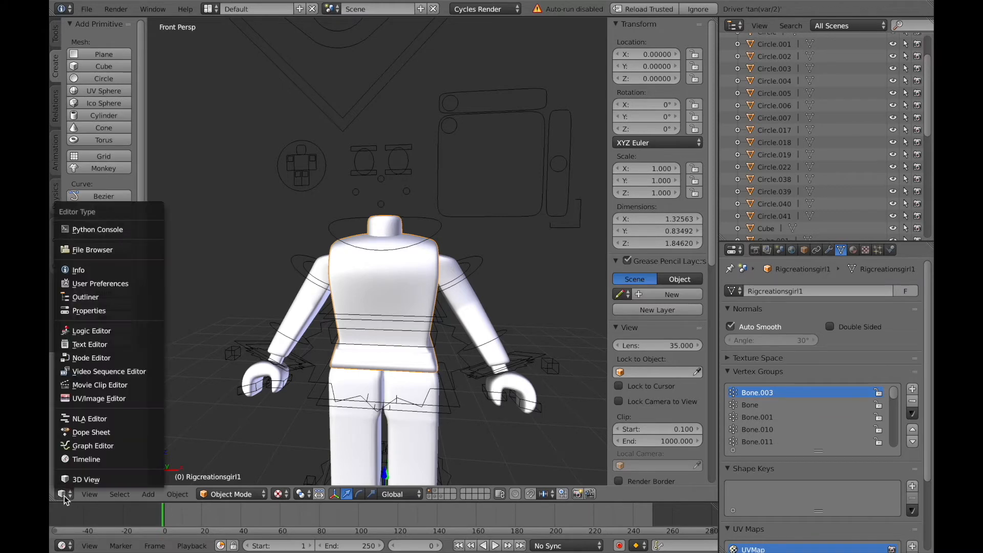
left_click(77, 359)
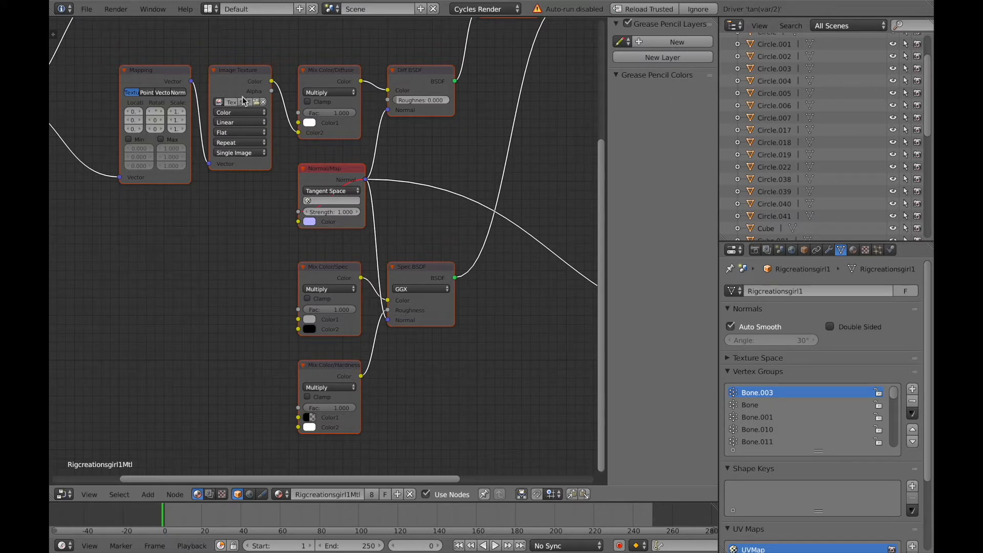
- Load Gabjoy1231Tex.png from the Characters folder into the material's Image Texture node and return to the 3D View
scroll(241, 93, "up", 1)
left_click_drag(601, 363, 561, 326)
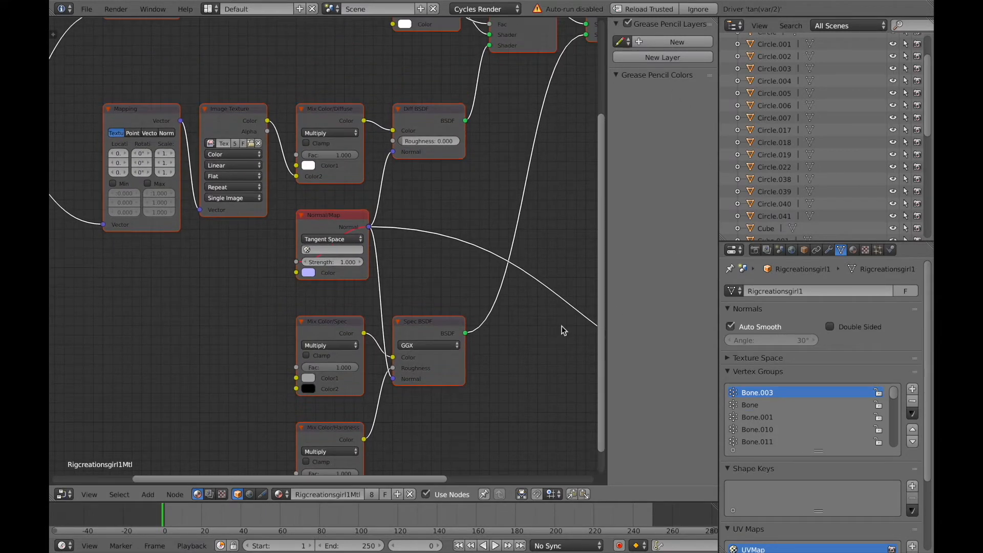
left_click(252, 147)
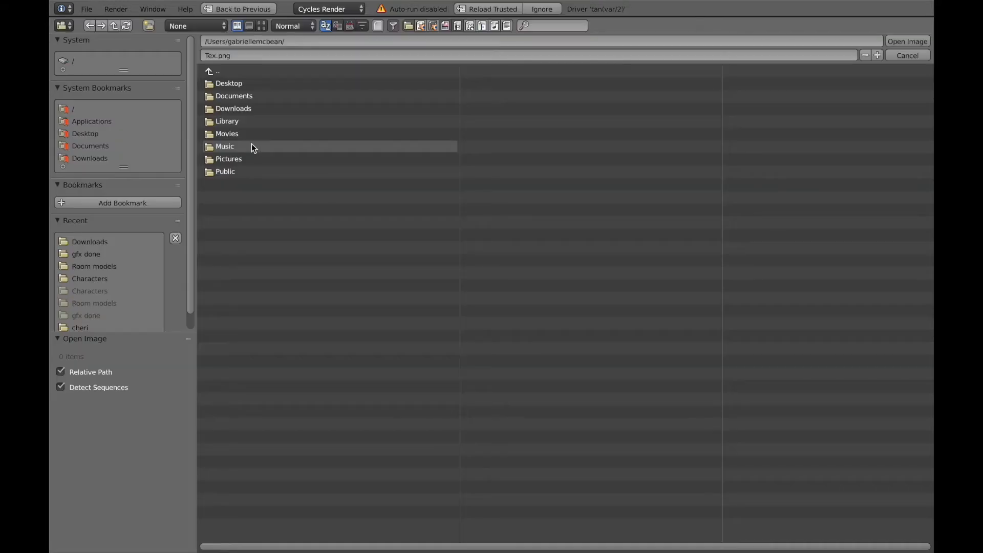
left_click(118, 279)
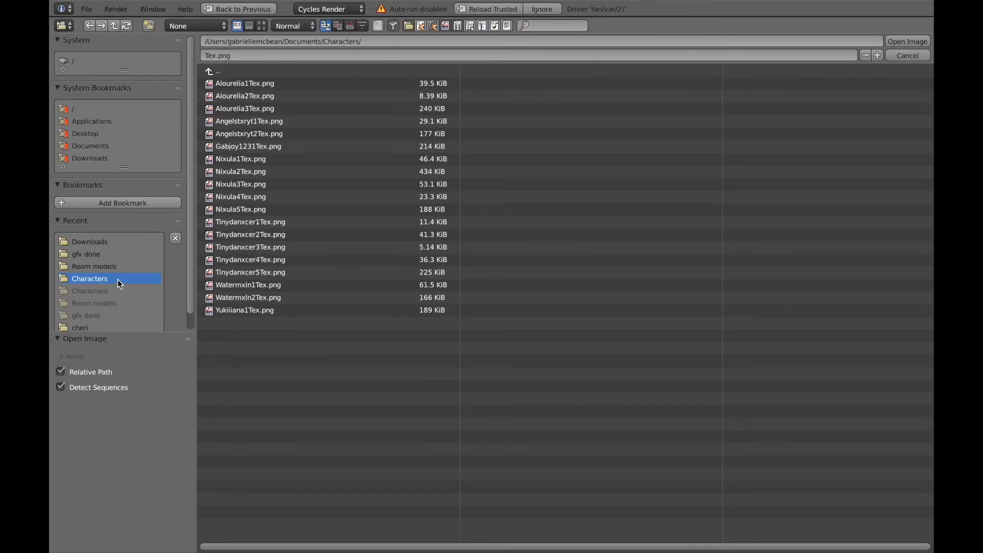
double_click(272, 149)
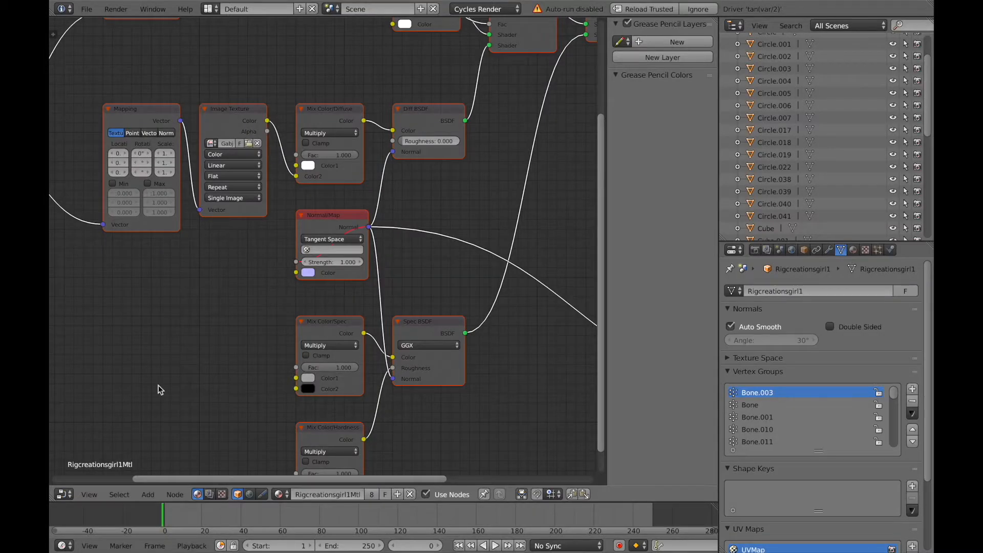
left_click(62, 494)
left_click(86, 479)
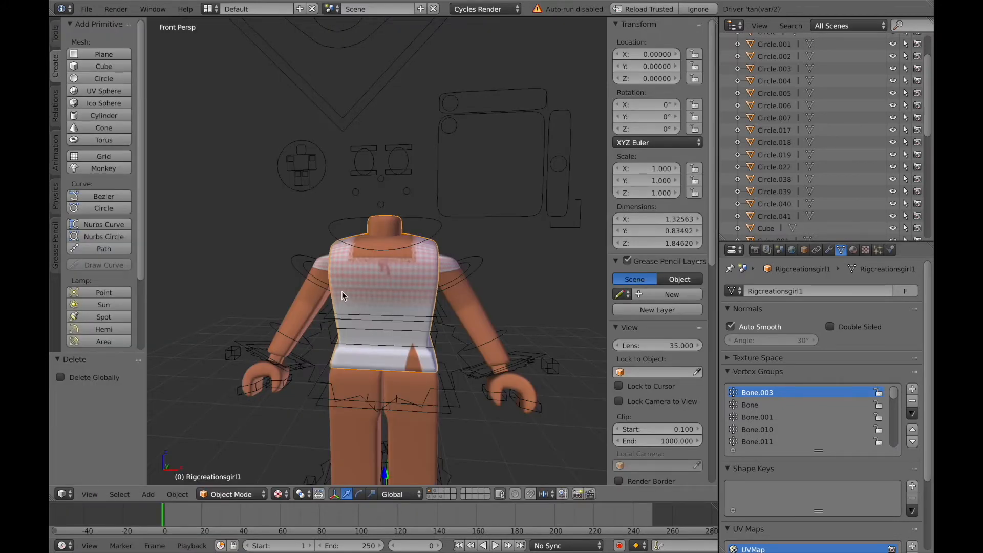
- Import the Wavefront model me.obj from the Characters folder into the rig scene
key("shift+f")
key("s")
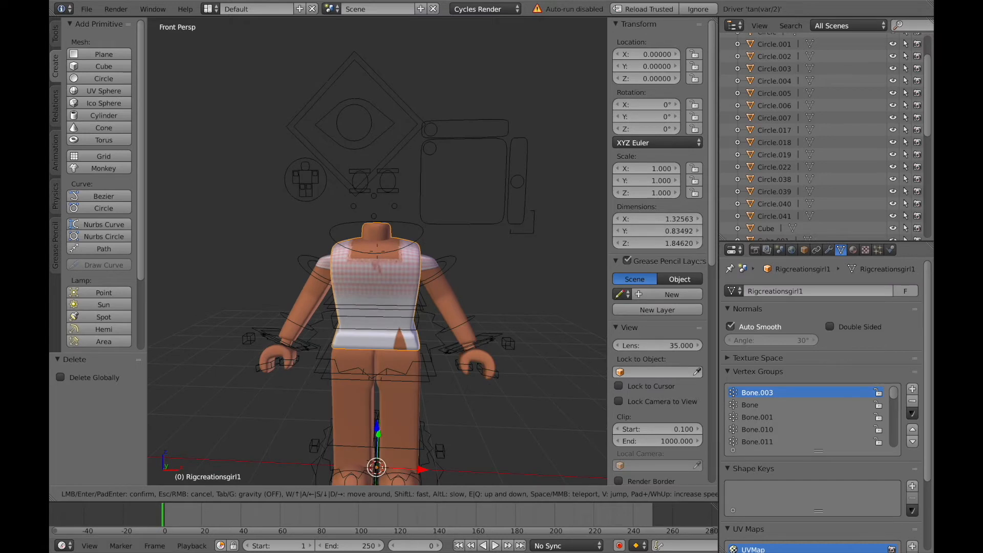
left_click(377, 251)
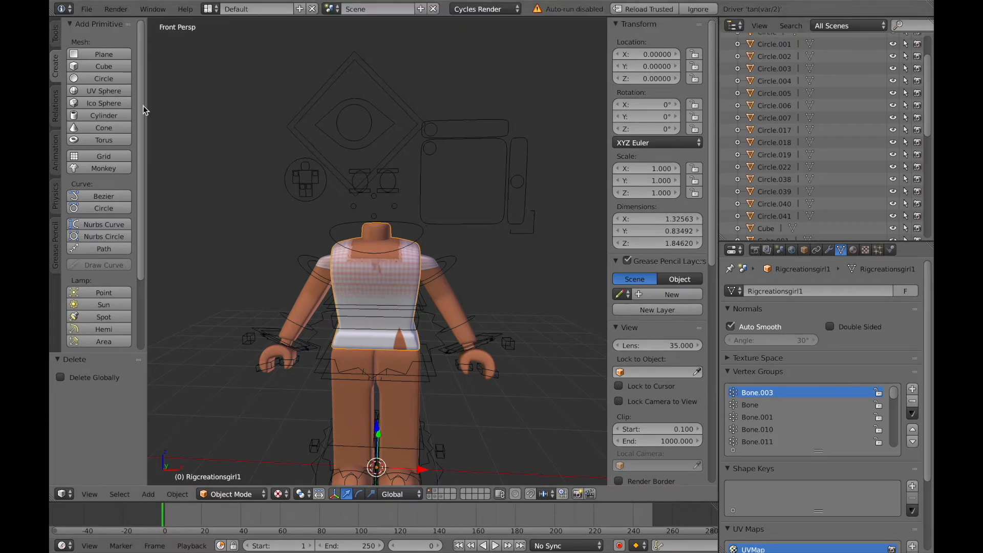
left_click(85, 9)
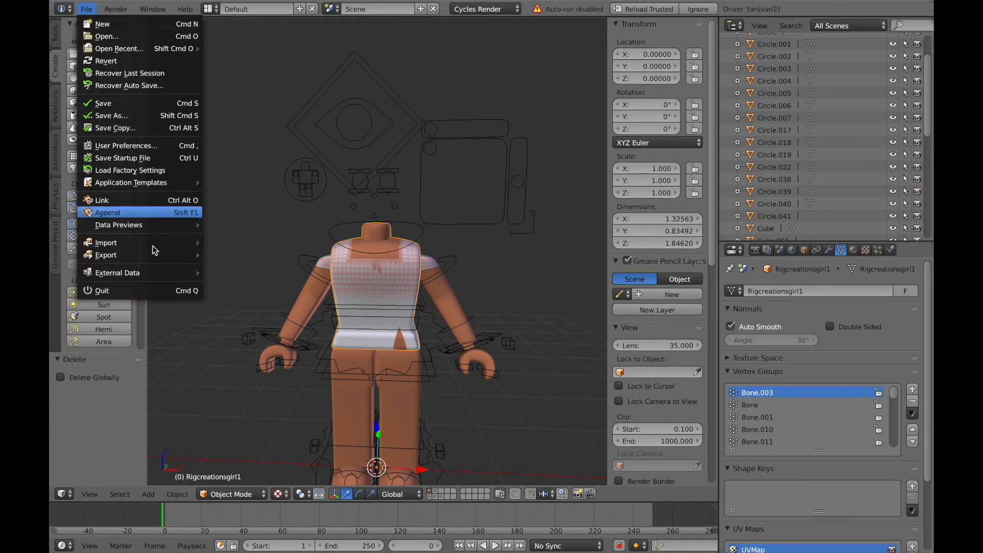
mouse_move(149, 246)
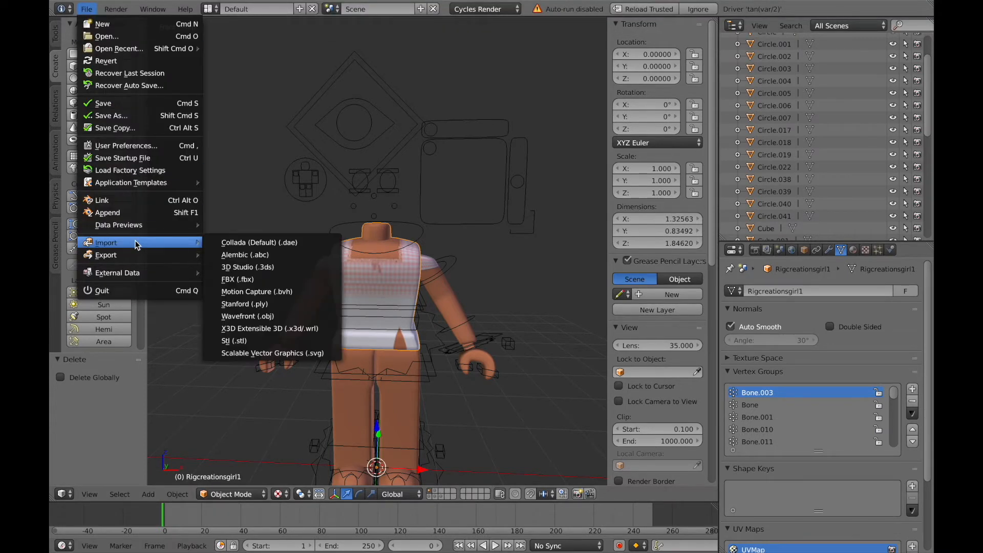
left_click(257, 316)
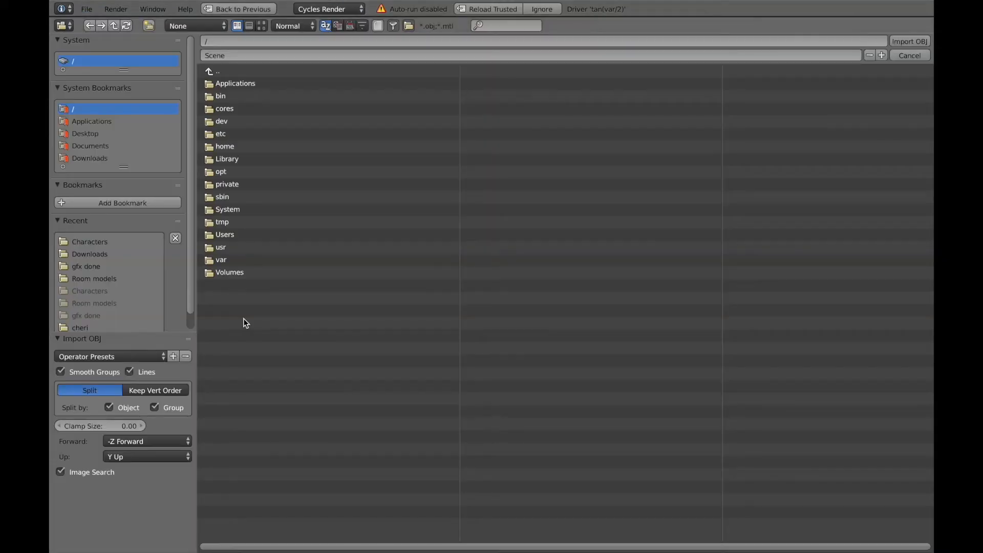
left_click(77, 252)
left_click(75, 245)
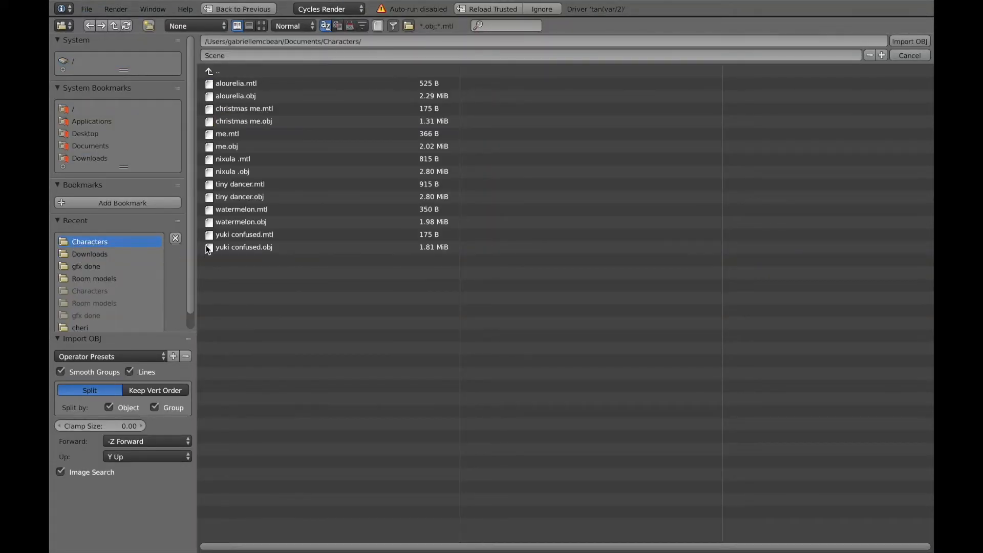
double_click(240, 147)
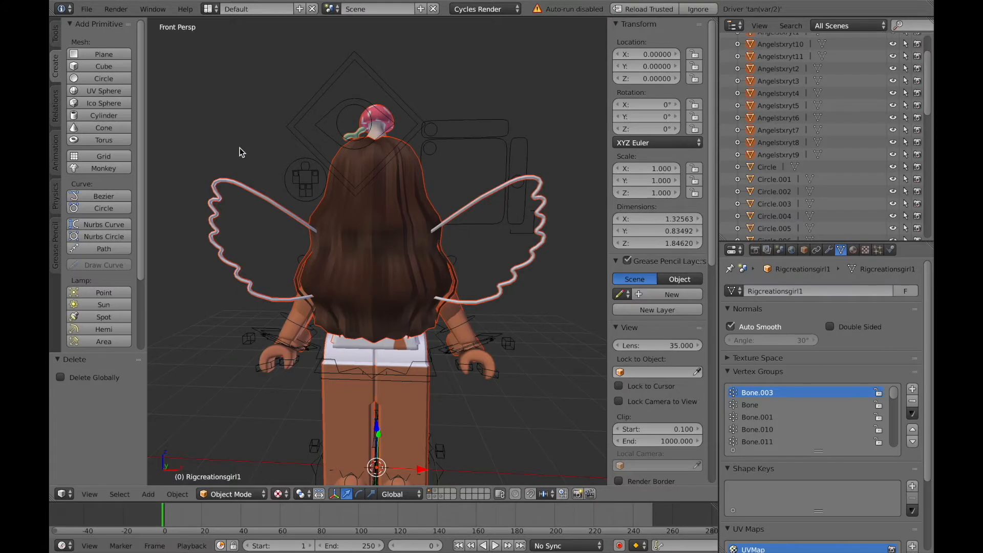
- Move the imported avatar about 3.2 units in the negative X direction so it stands beside the rig
key("shift+f")
key("s")
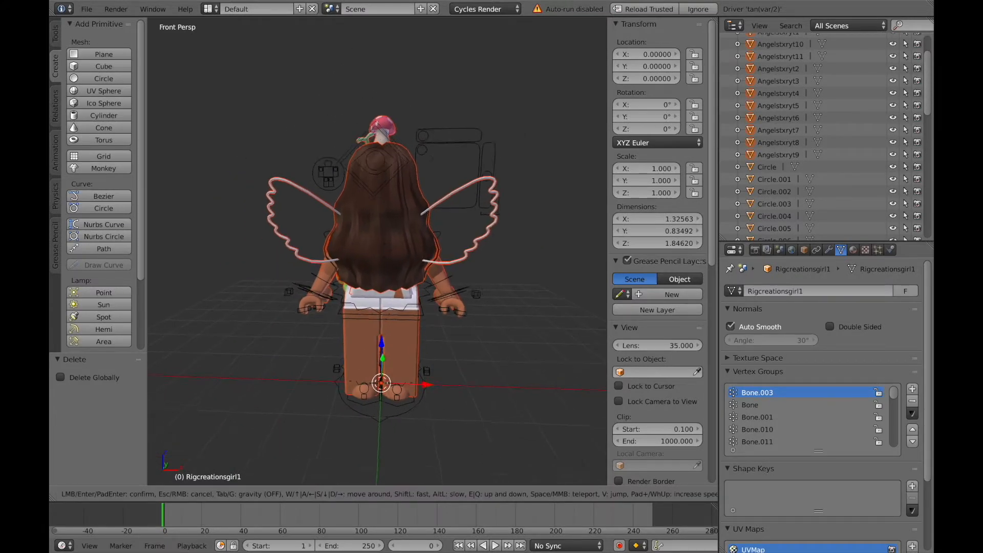
left_click(378, 255)
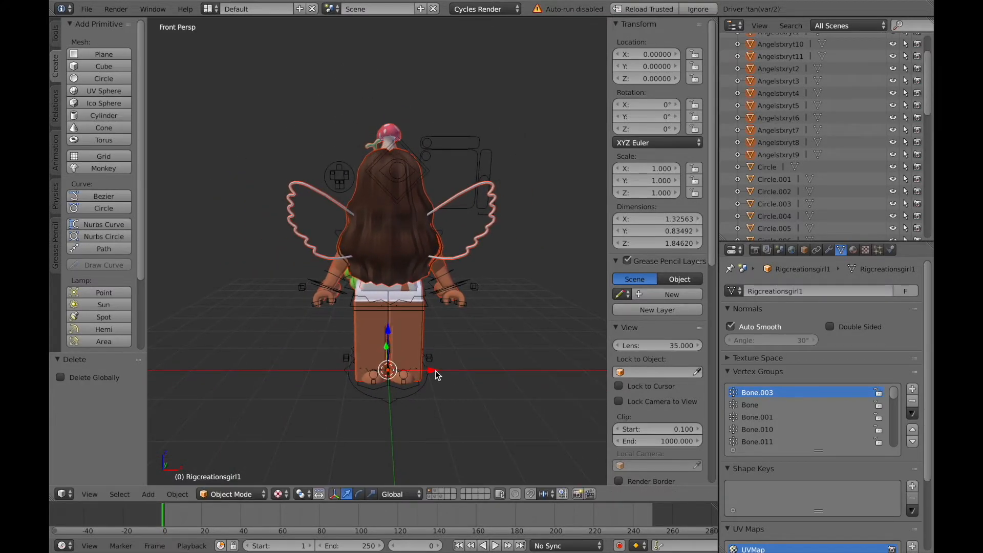
left_click_drag(435, 374, 330, 364)
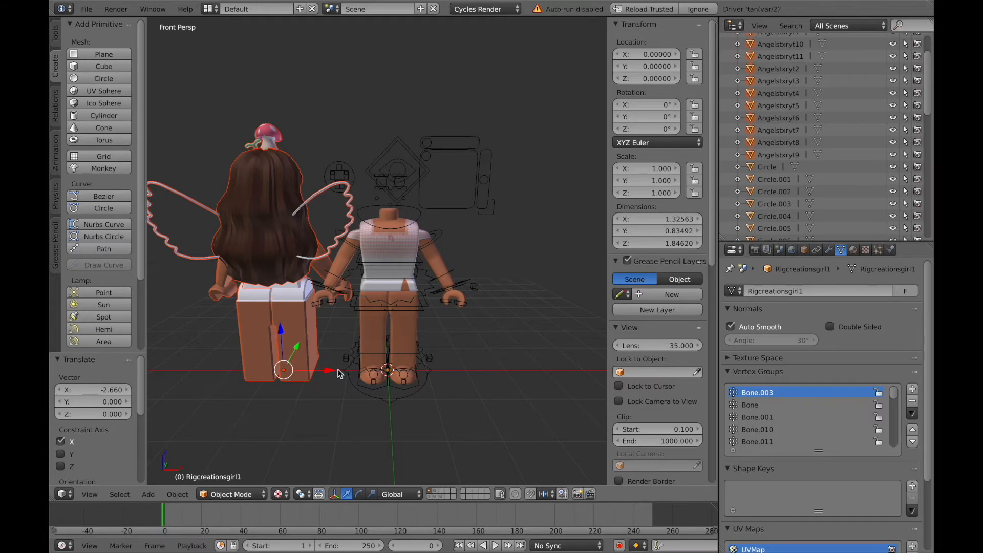
left_click_drag(324, 370, 315, 364)
middle_click_drag(362, 247, 377, 251)
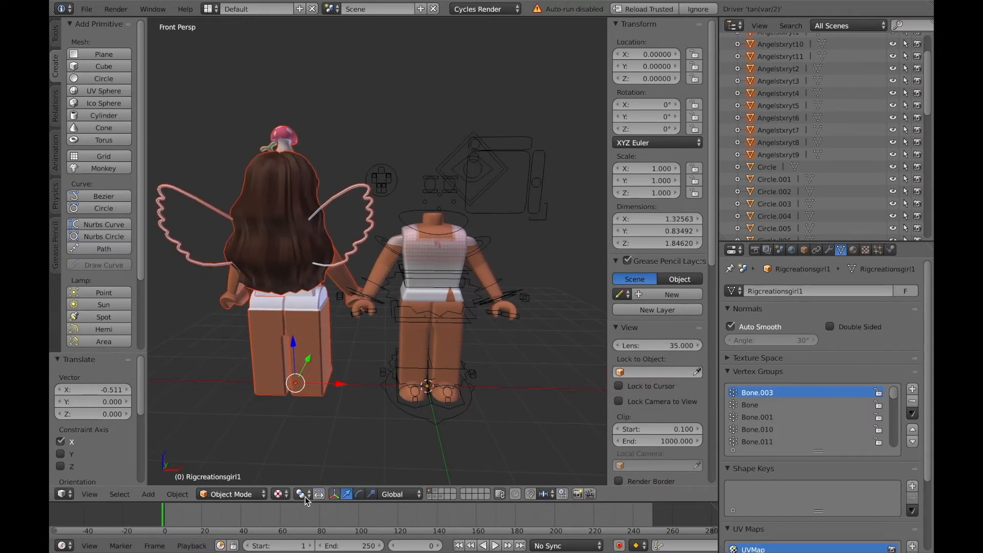
- Try to rotate the imported avatar about the Z axis with the rotation manipulator
left_click(359, 494)
left_click_drag(250, 413, 287, 412)
key("ctrl+z")
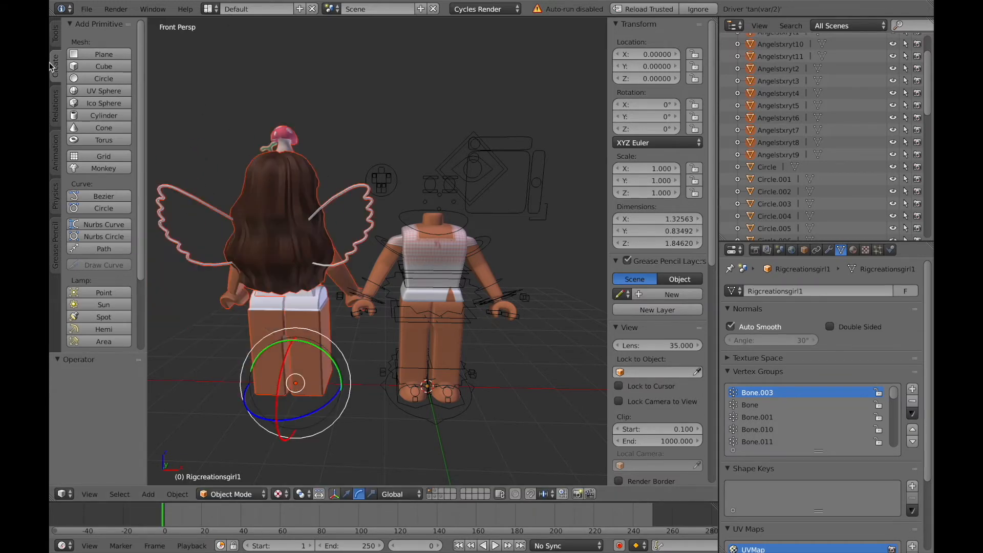
- Set the imported avatar parts' origins to their geometry and rotate the avatar about 181° around the Z axis
left_click(56, 36)
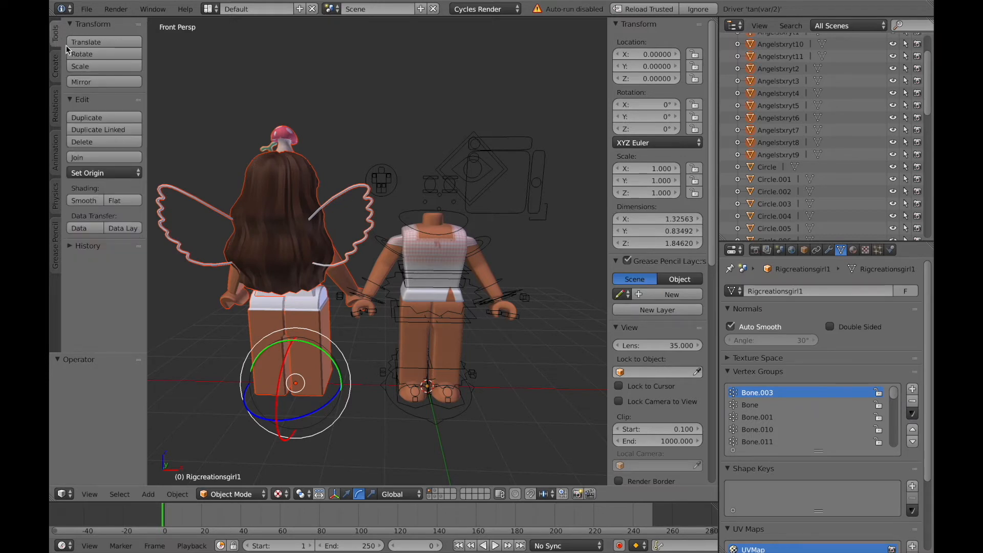
left_click(115, 171)
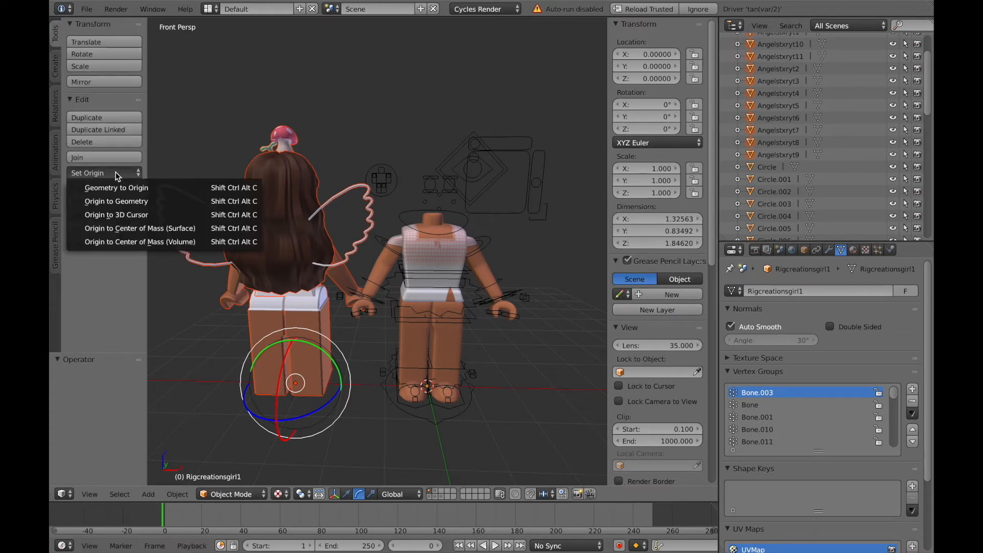
left_click(142, 201)
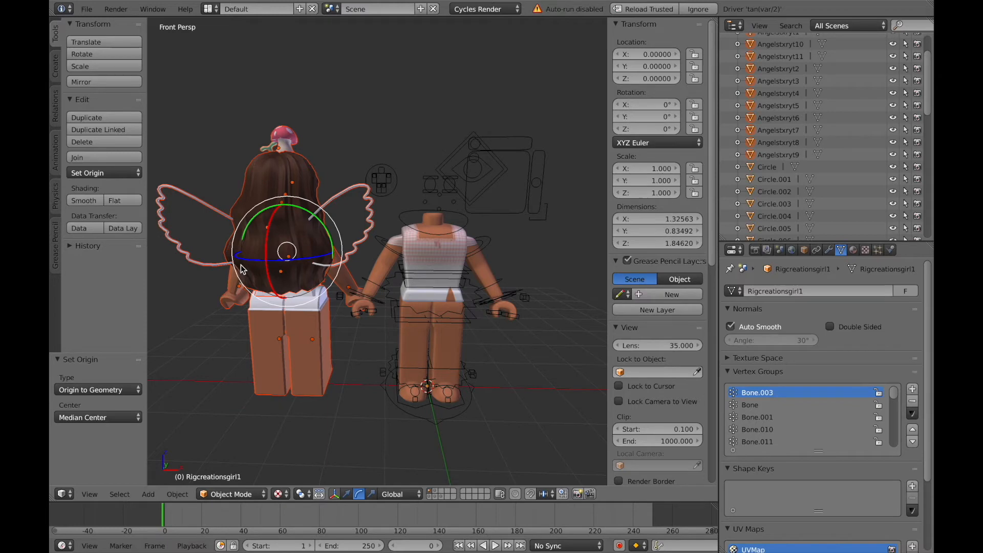
key("r")
key("z")
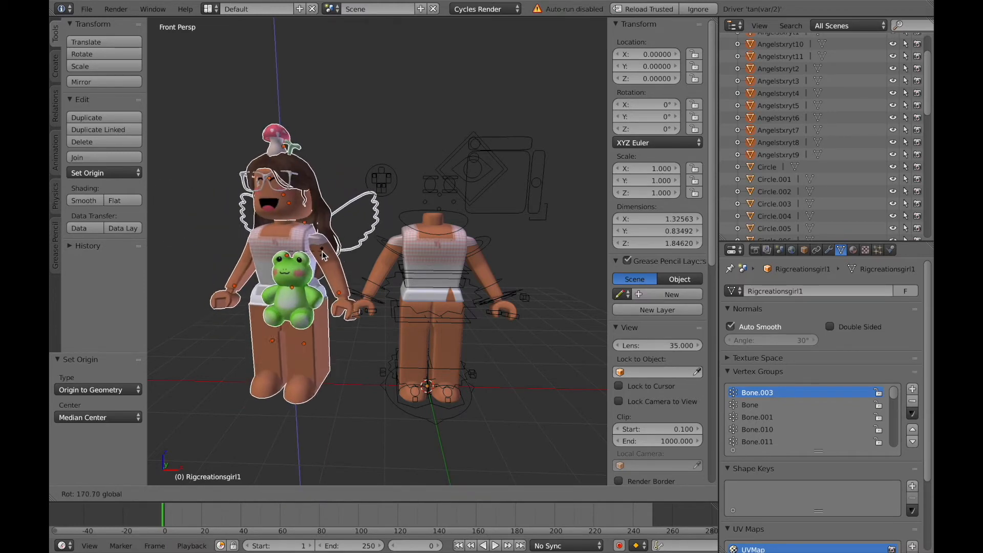
left_click(319, 247)
- Delete the imported avatar's arms, legs, torso and green frog, keeping its head, hair, wings and head accessories
scroll(358, 251, "up", 3)
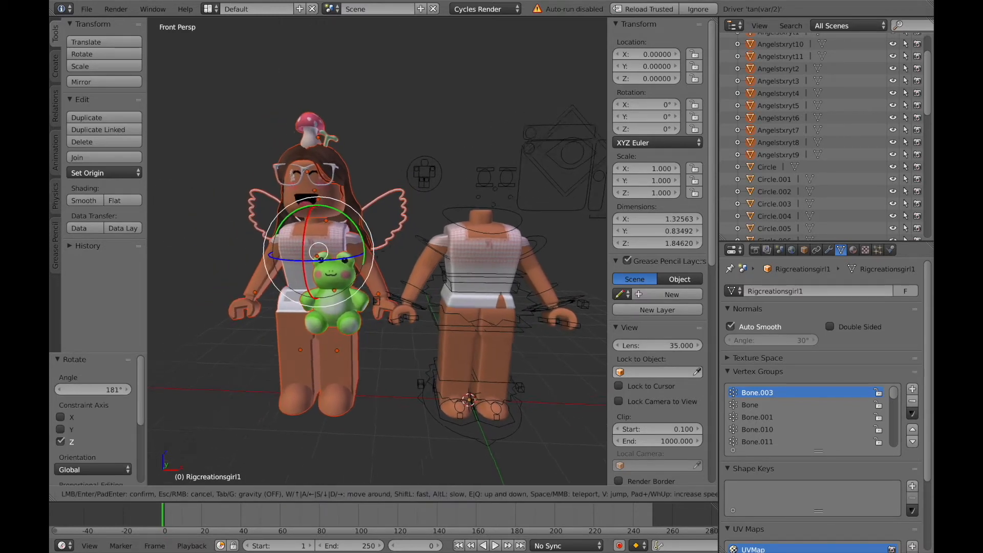
right_click(272, 303)
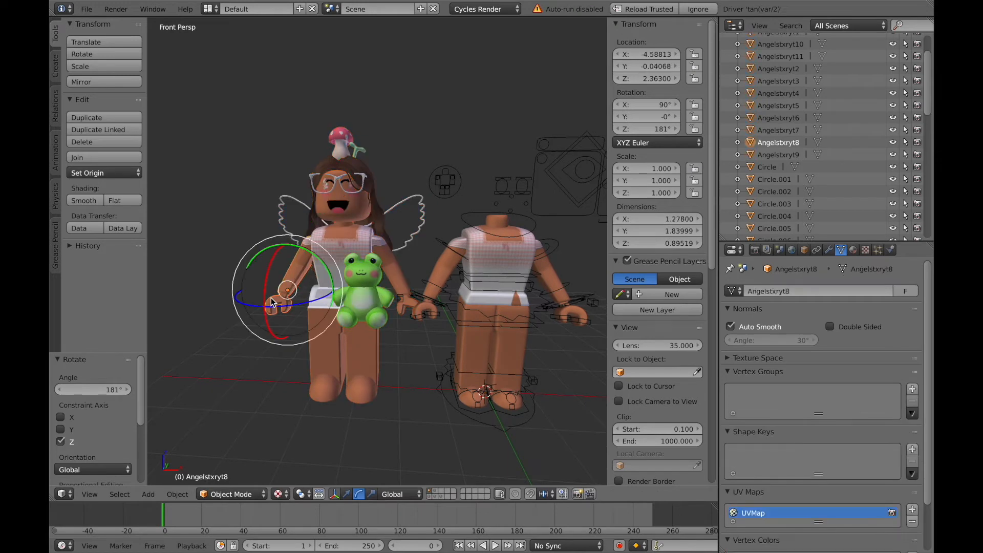
right_click(321, 359)
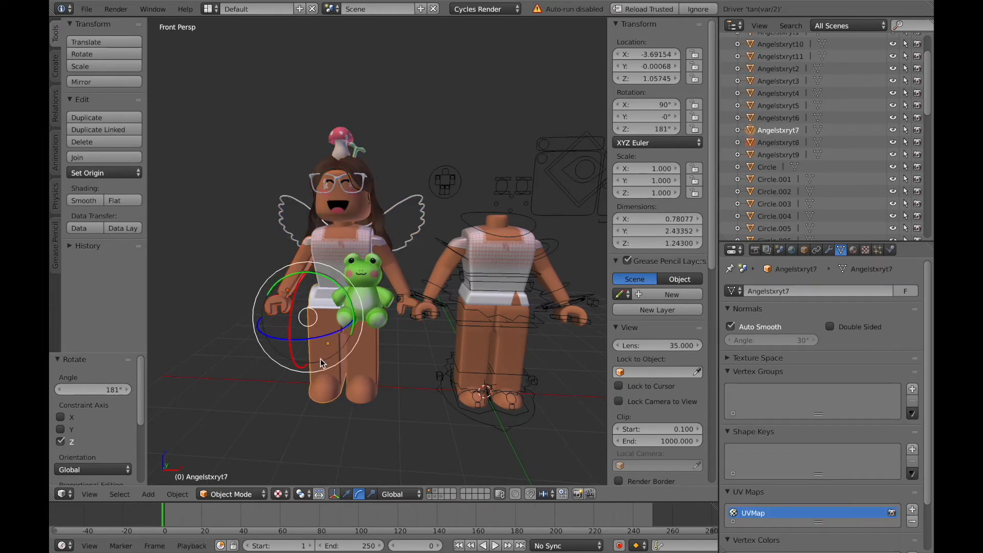
right_click(368, 371)
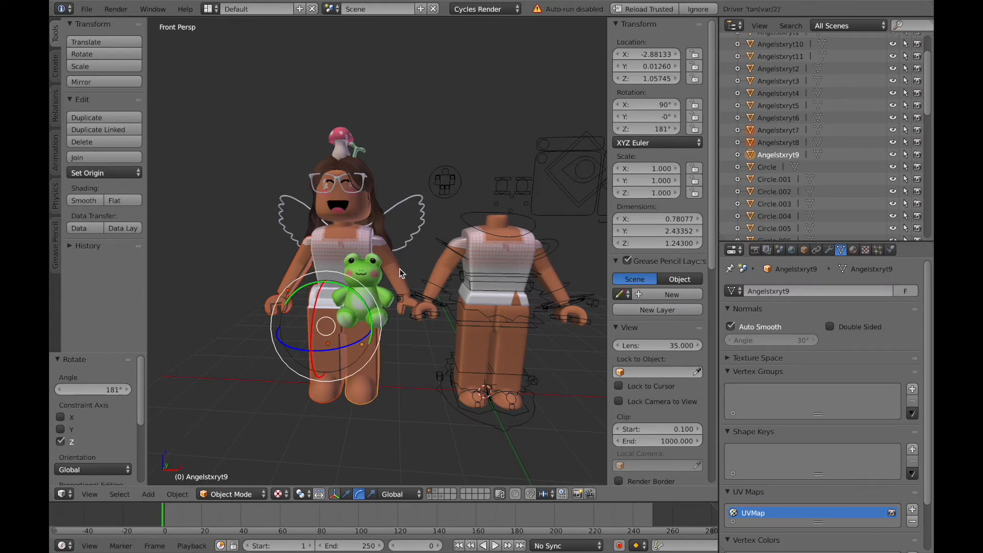
right_click(317, 253)
right_click(365, 275)
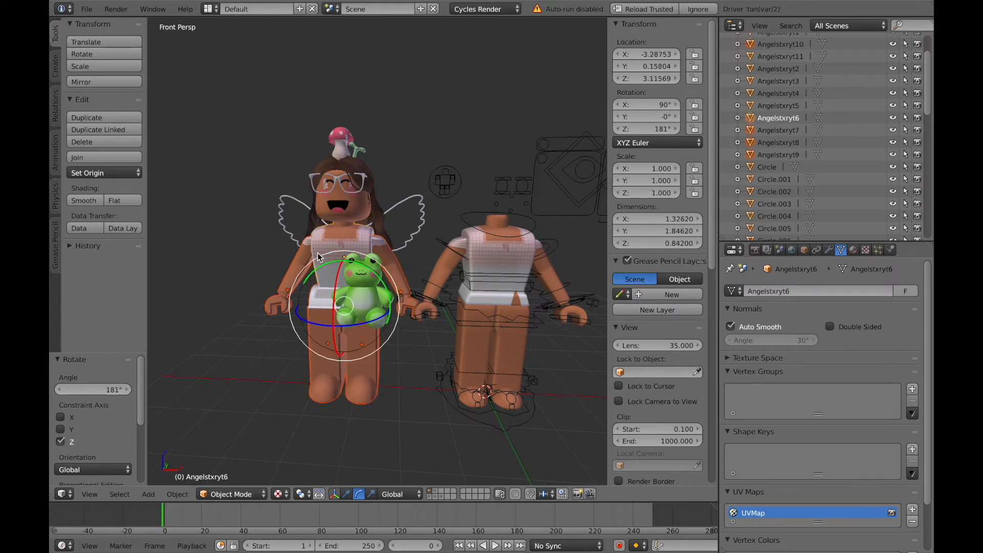
right_click(360, 281)
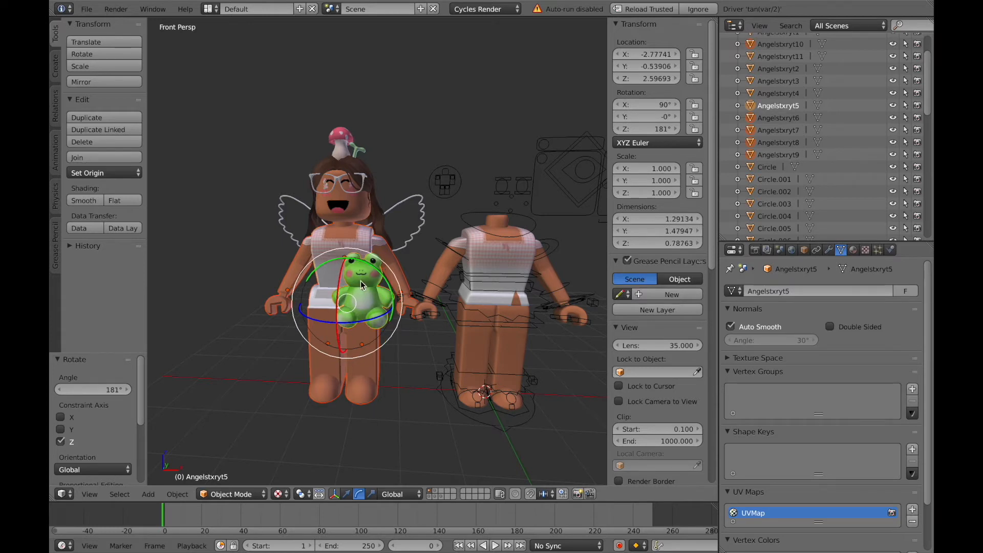
key("x")
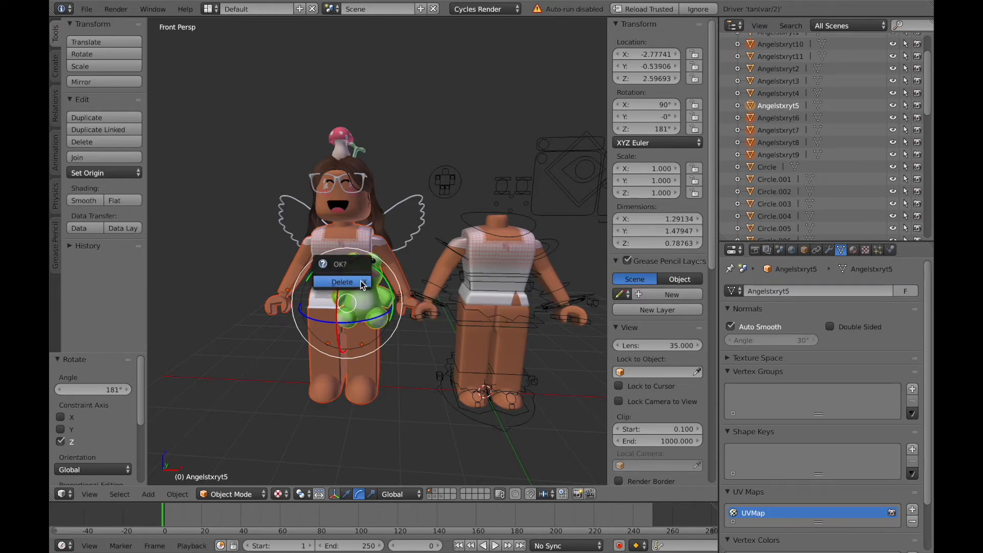
left_click(342, 282)
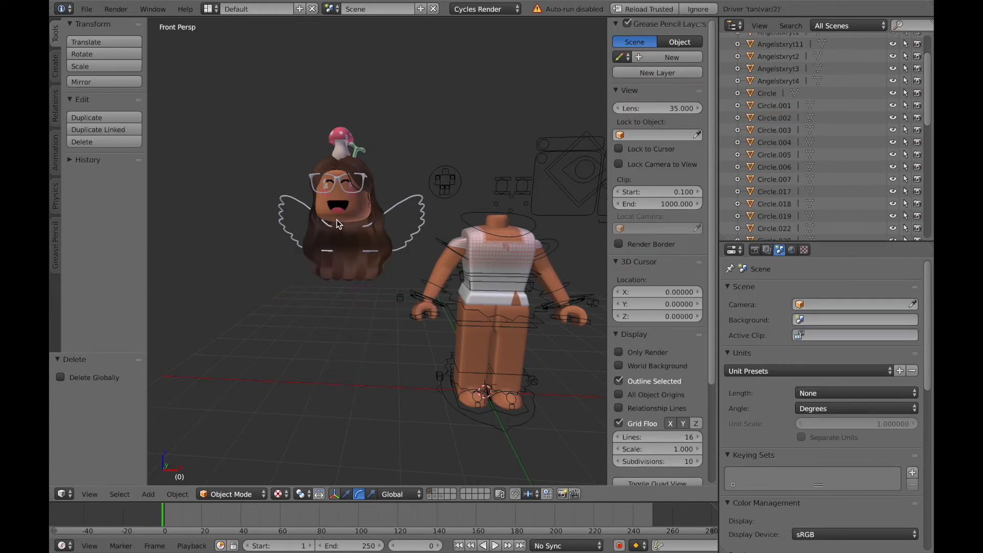
- Join the avatar's head, hair, wings and accessories into one object and set its origin to its geometry
right_click(328, 181)
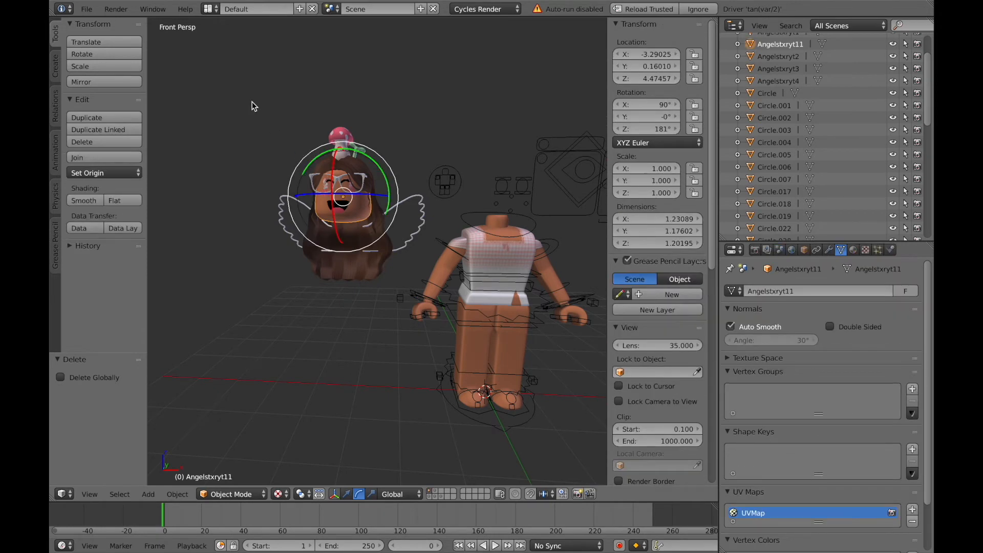
left_click_drag(285, 140, 391, 300)
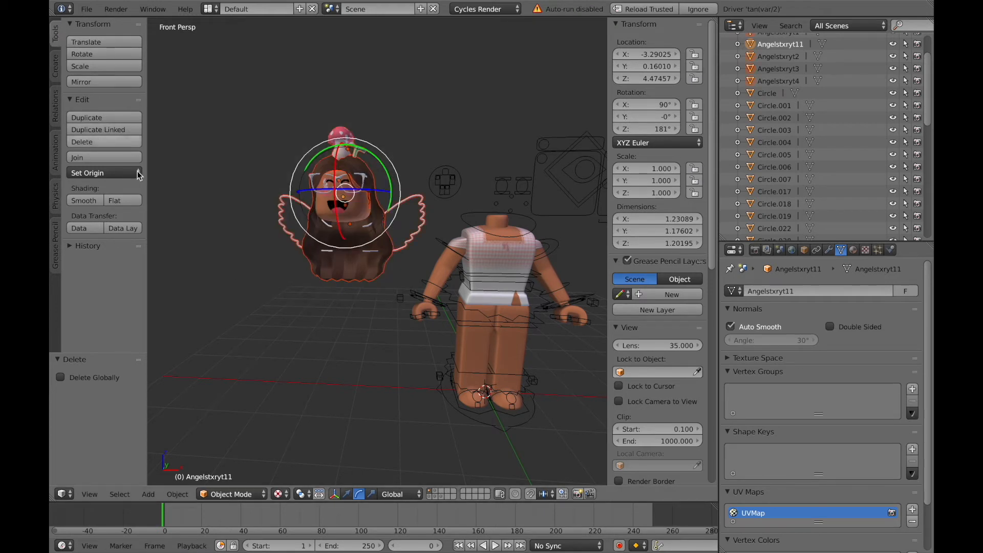
left_click(85, 173)
left_click(101, 203)
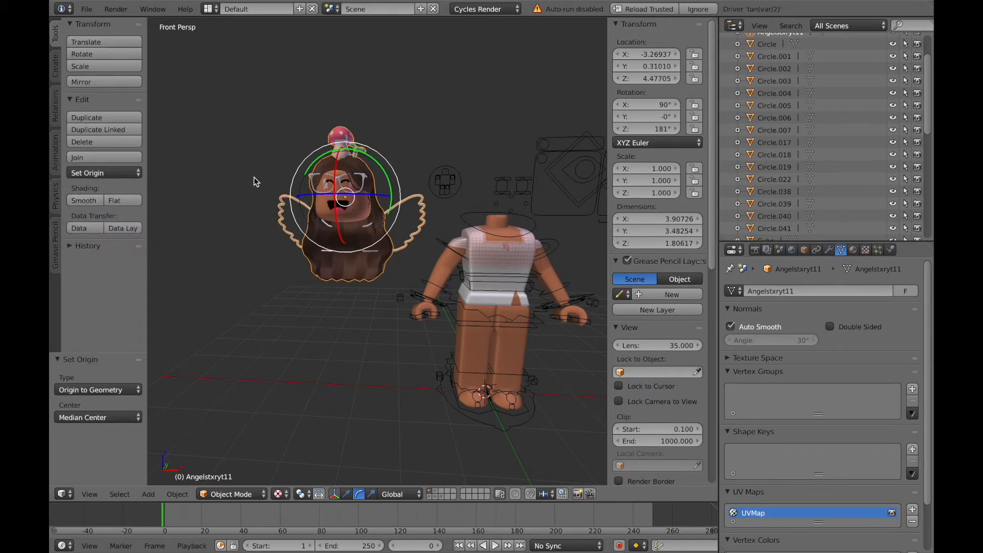
- Move the joined head and accessories about 3.245 units along the X axis onto the rig's neck
scroll(254, 178, "down", 2)
left_click(348, 493)
left_click_drag(351, 203, 478, 229)
key("shift+f")
key("w")
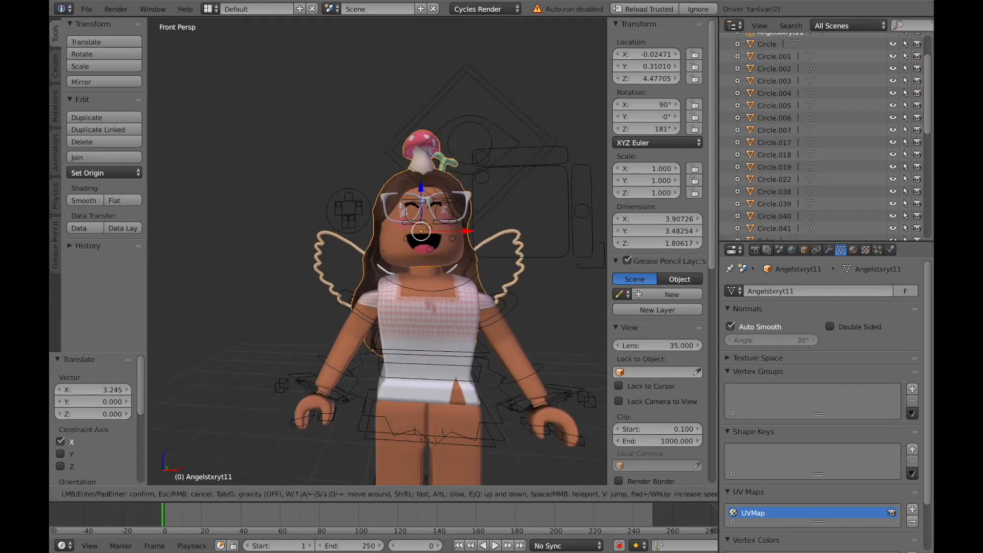
left_click(379, 255)
key("g")
key("x")
left_click(397, 226)
- Switch the viewport shading to Material
key("shift+f")
key("s")
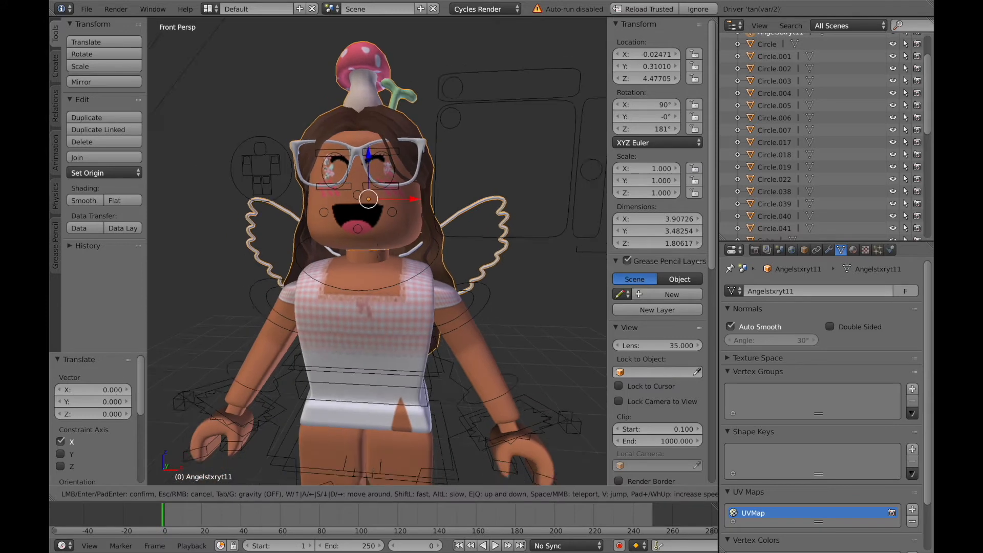
left_click(379, 255)
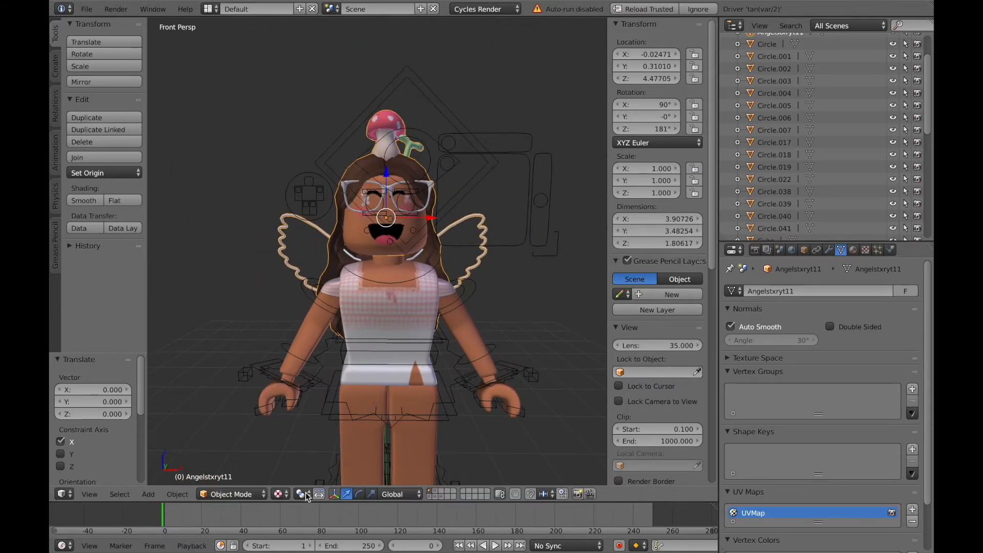
left_click(278, 493)
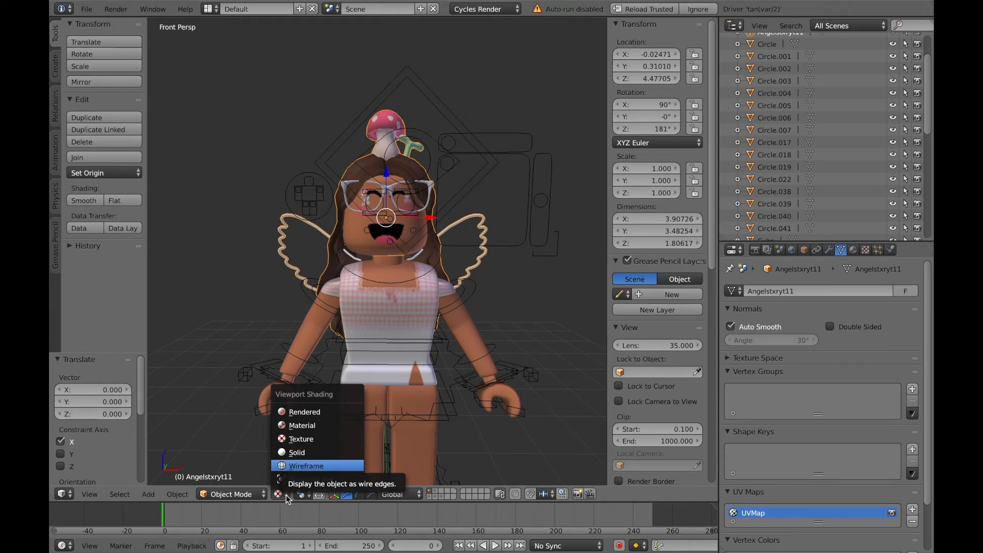
left_click(298, 428)
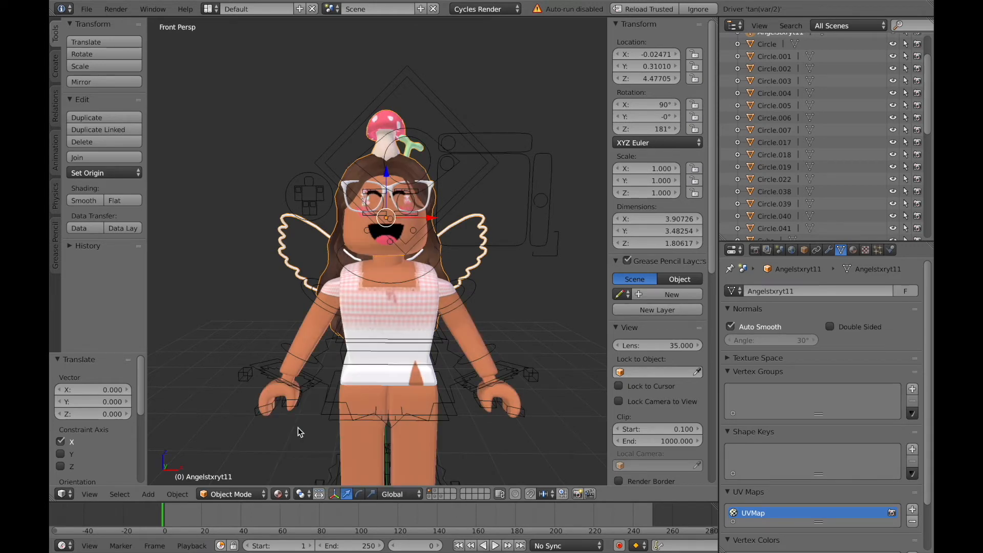
- Import the Wavefront model fairytale campout.obj from the Room models folder
key("shift+f")
key("s")
left_click(377, 251)
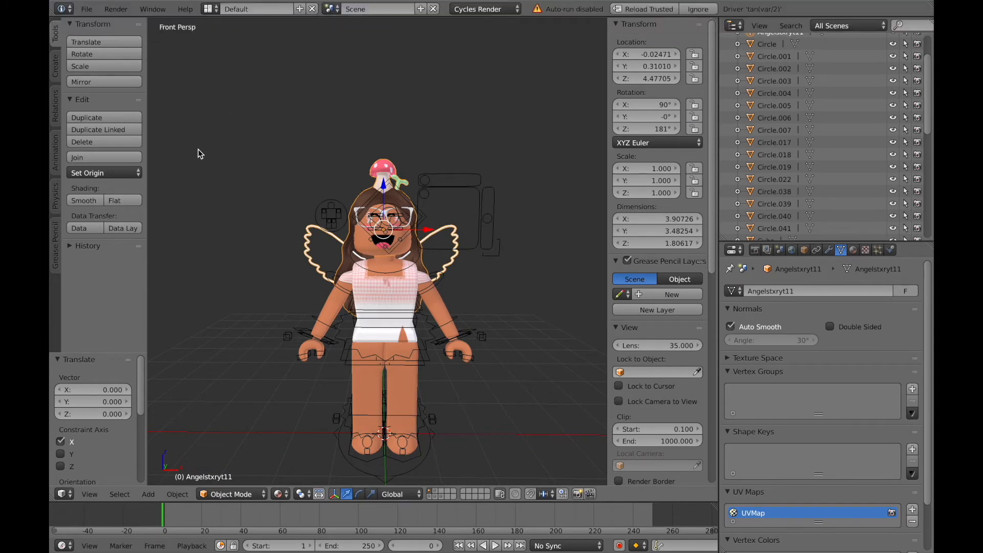
left_click(87, 9)
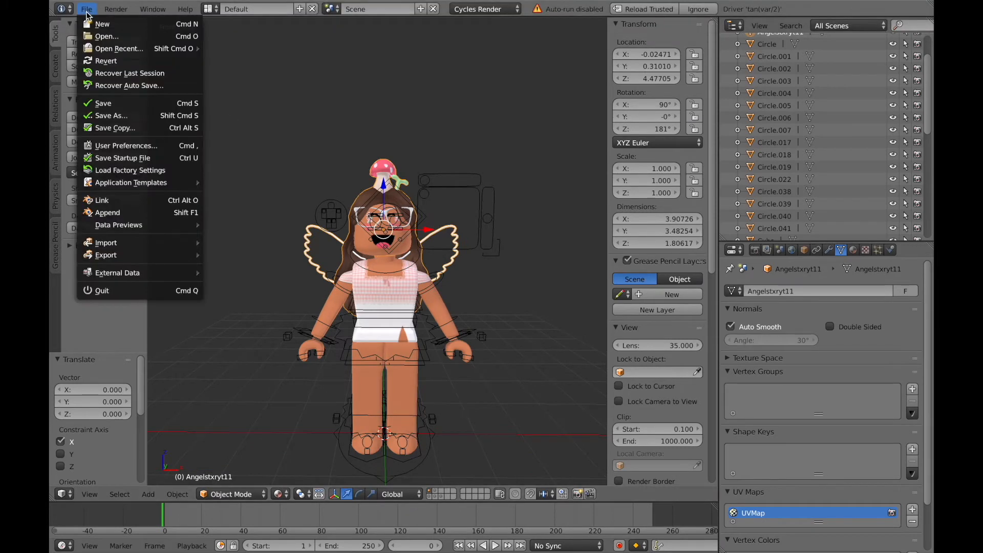
mouse_move(146, 241)
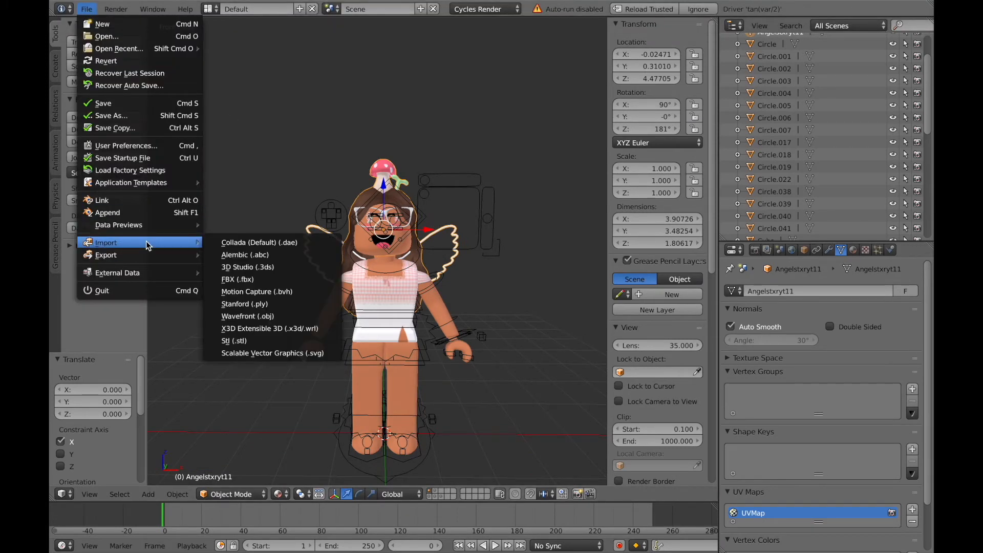
left_click(253, 316)
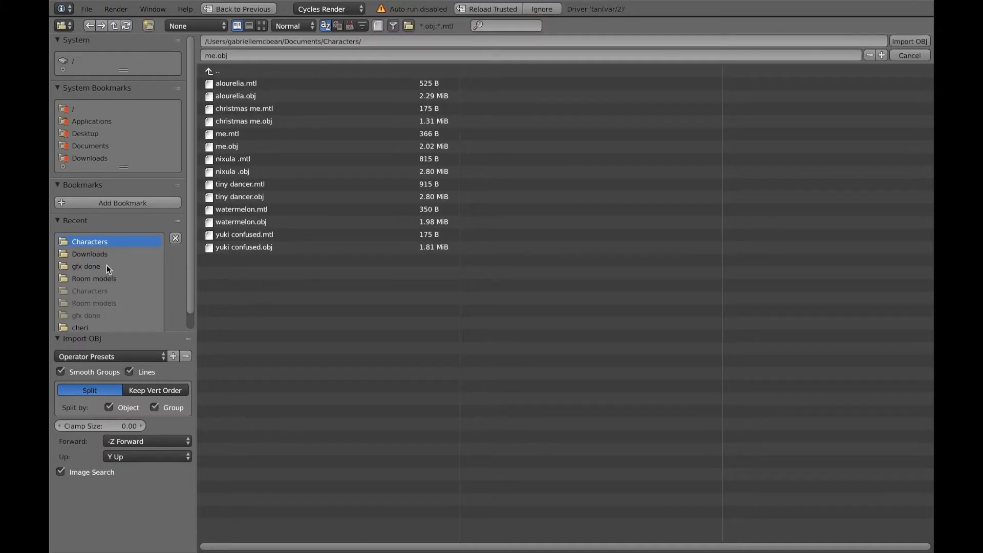
left_click(115, 278)
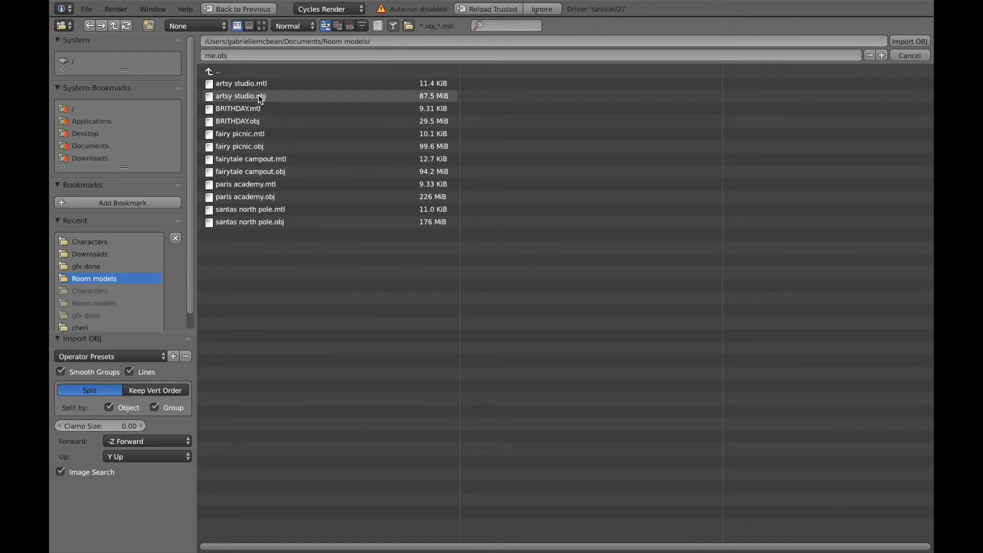
left_click(271, 173)
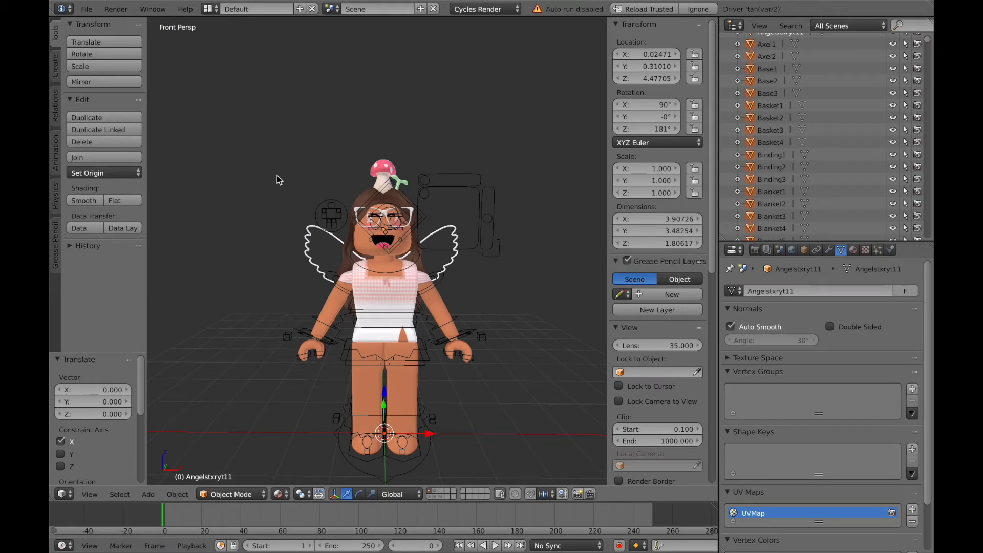
- Set the origins of the imported campout scene's parts to their geometry
key("shift+f")
key("w")
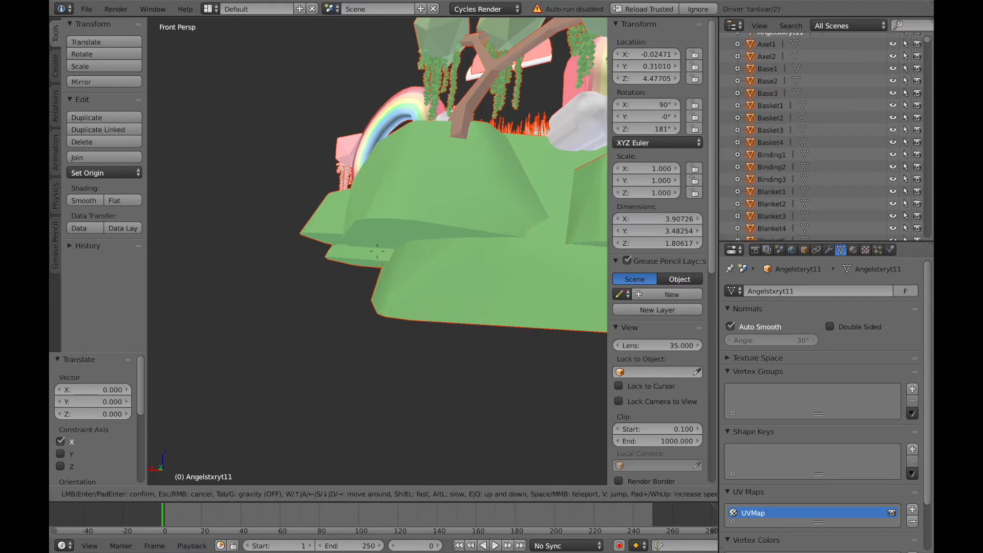
key("s")
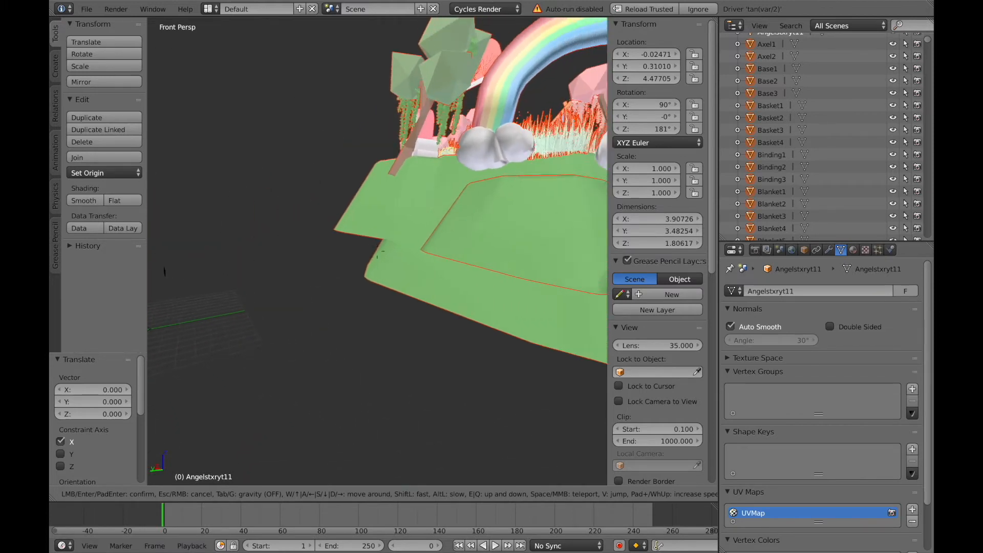
key("s")
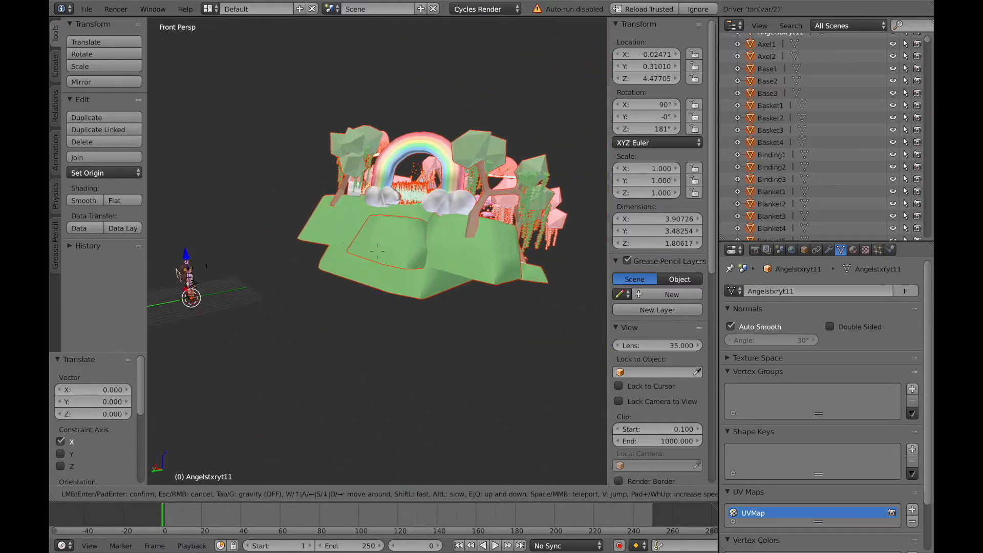
left_click(376, 250)
left_click(115, 171)
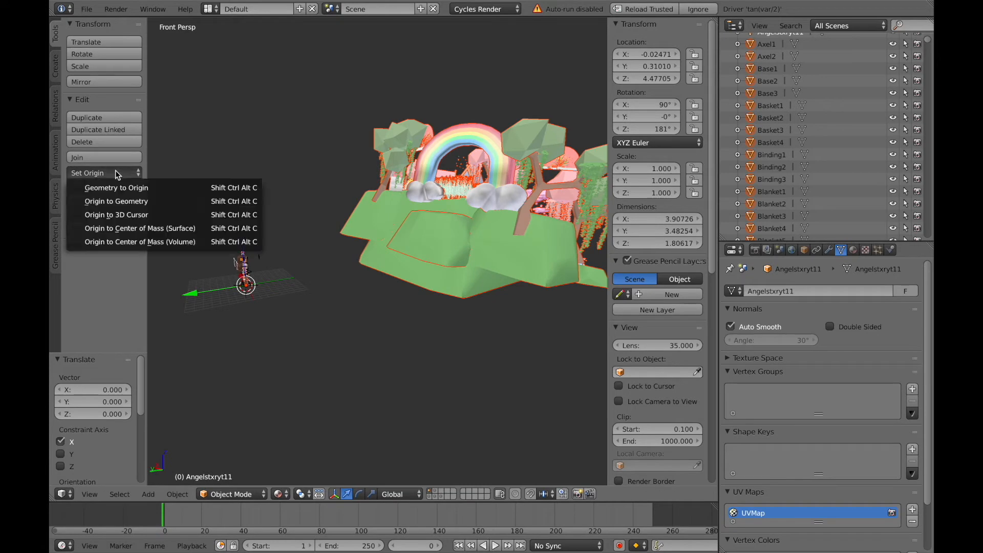
left_click(132, 200)
- Move the campout scene about 8.4 units along X and about 32.1 units along Y toward the rig
key("g")
key("x")
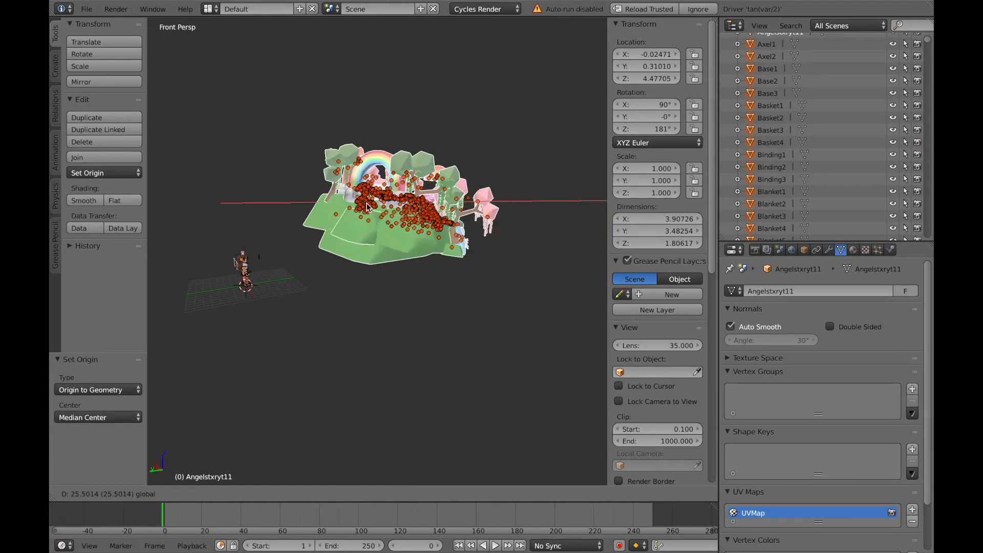
left_click(413, 221)
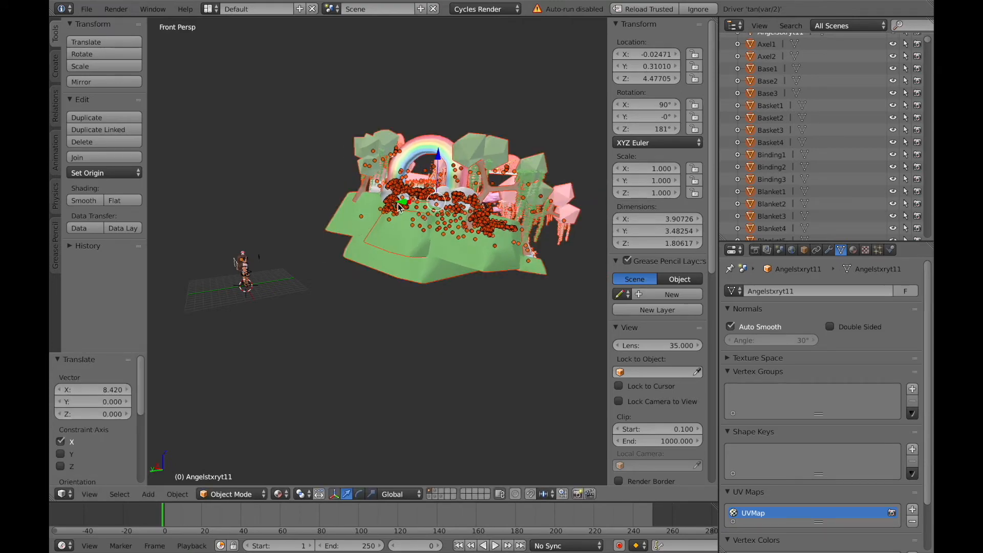
key("g")
key("y")
left_click(299, 222)
- Lower the campout scene about 5.2 units along Z and shift it about 0.94 units along X around the avatar
key("shift+f")
key("w")
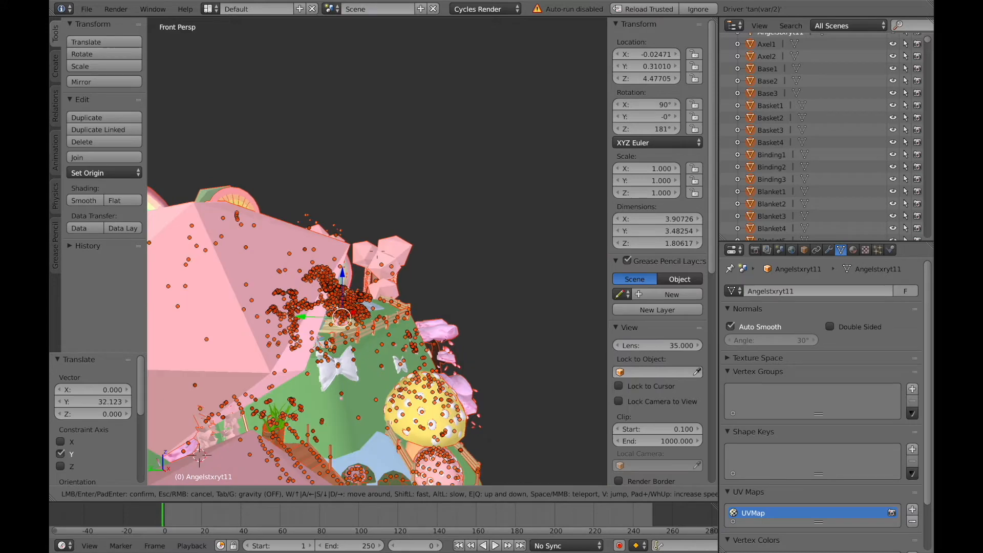
key("g")
key("x")
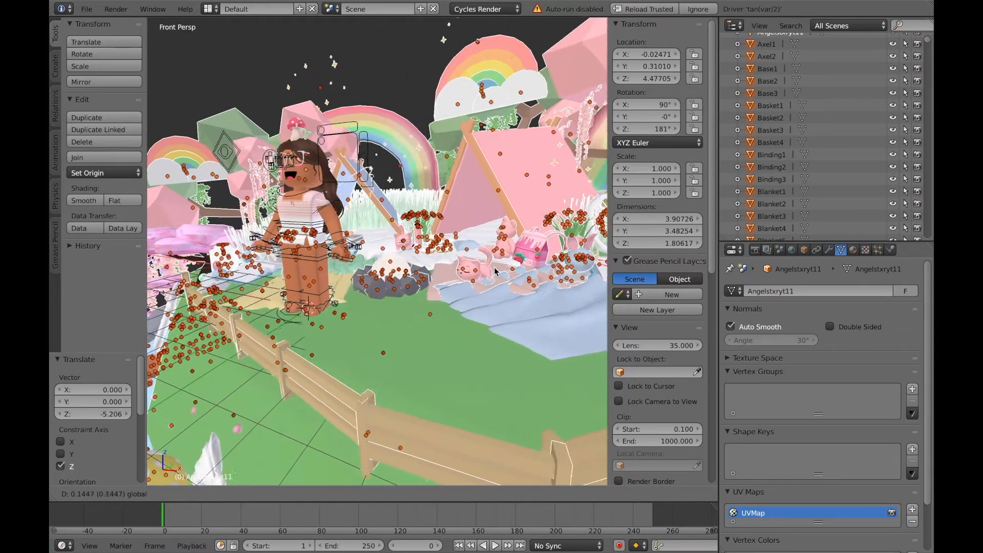
left_click(514, 280)
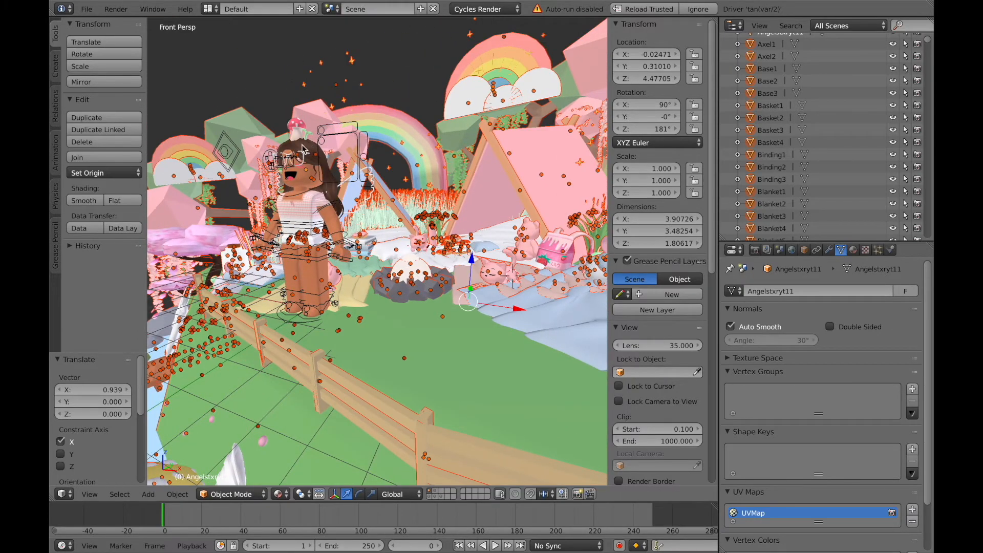
- Examine the avatar's placement in the campout scene from the front, both close up and from farther back
key("shift+f")
key("w")
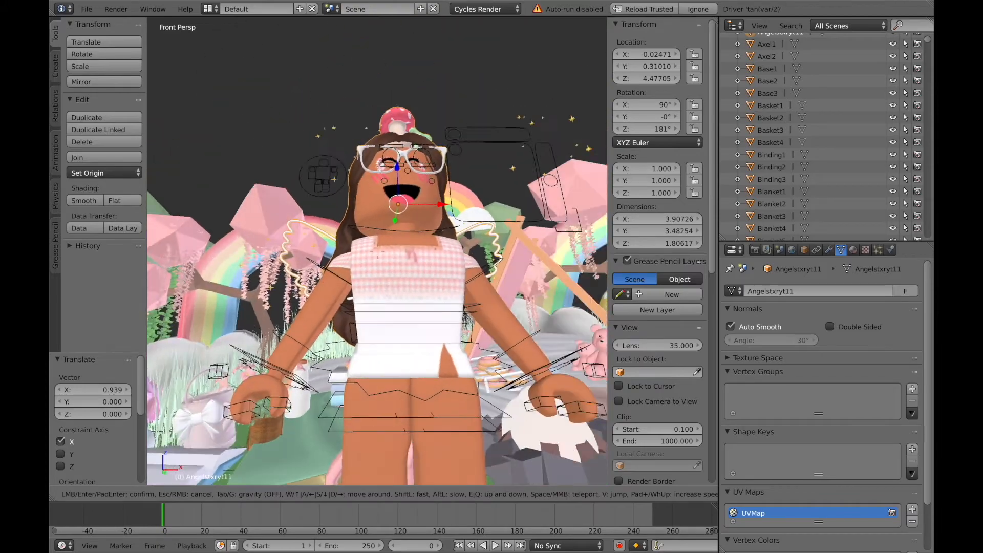
key("w")
key("s")
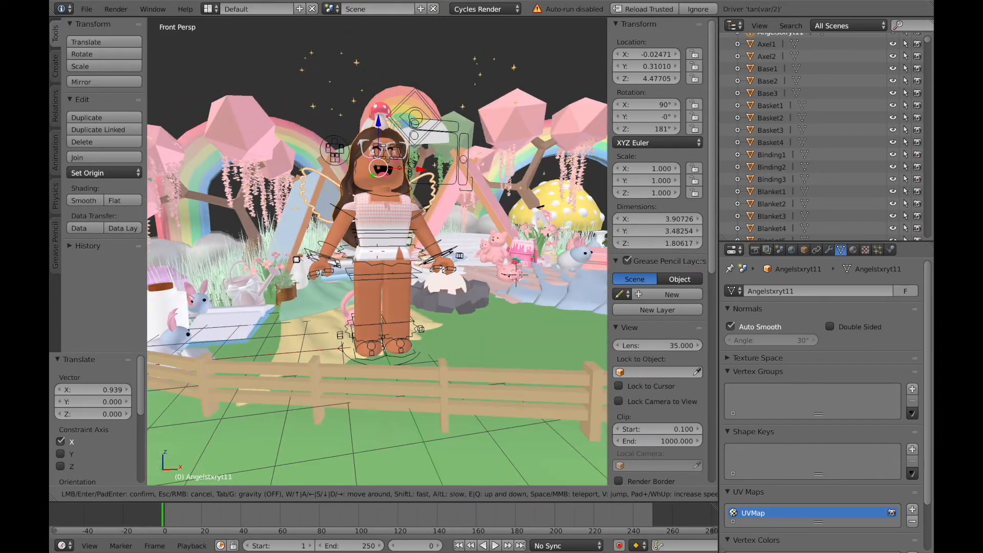
key("w")
key("d")
key("s")
key("a")
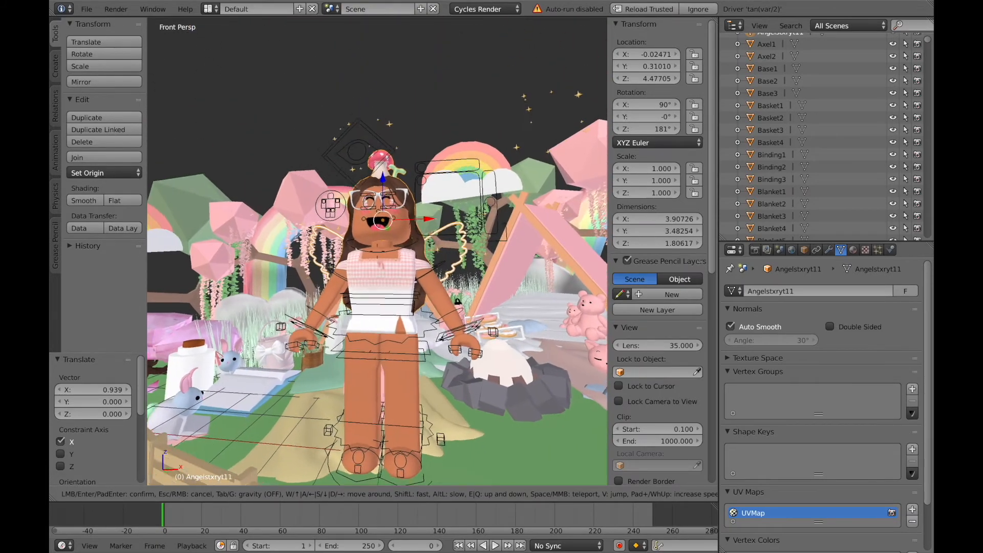
key("w")
left_click(377, 251)
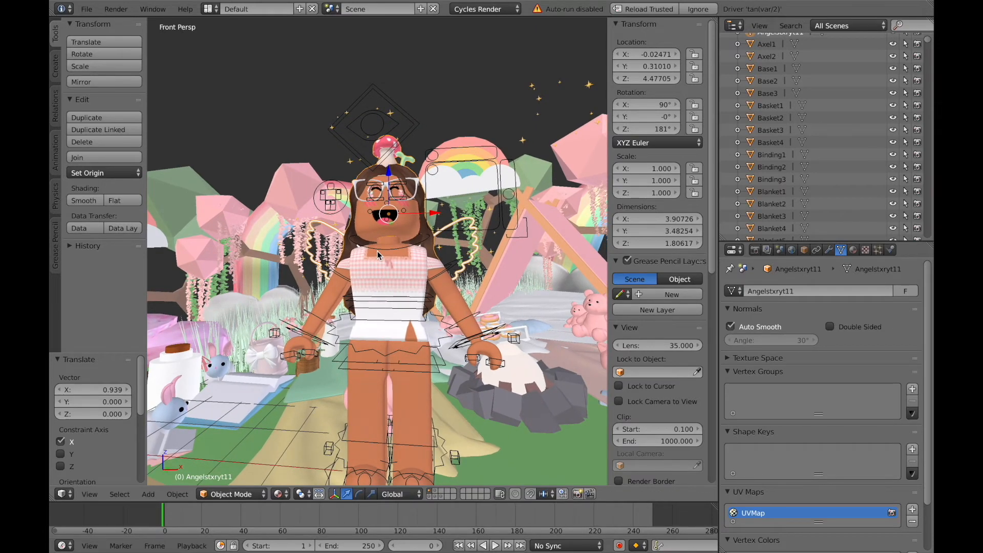
- Rotate the rig's right upper arm bone about -6.5° around the global X axis
key("shift+f")
key("w")
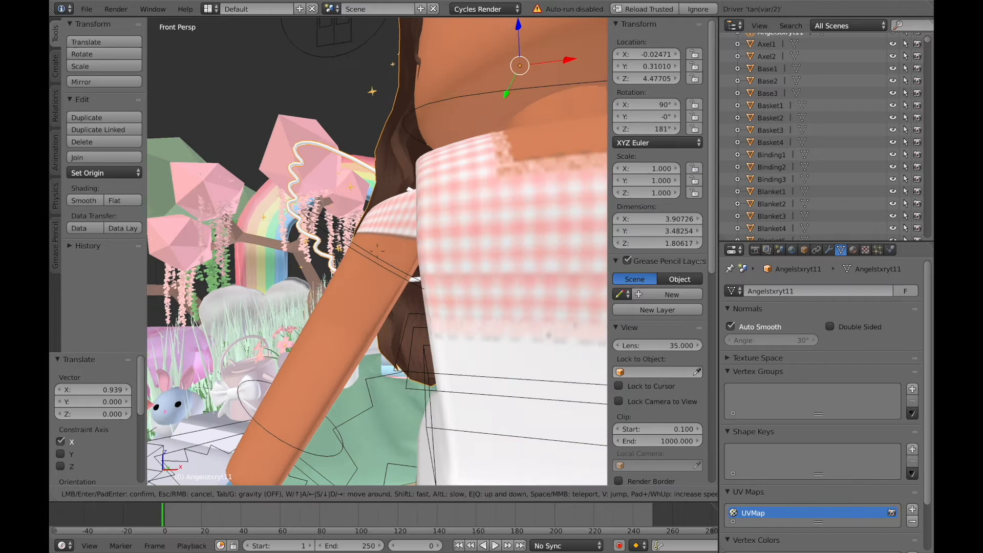
left_click(377, 255)
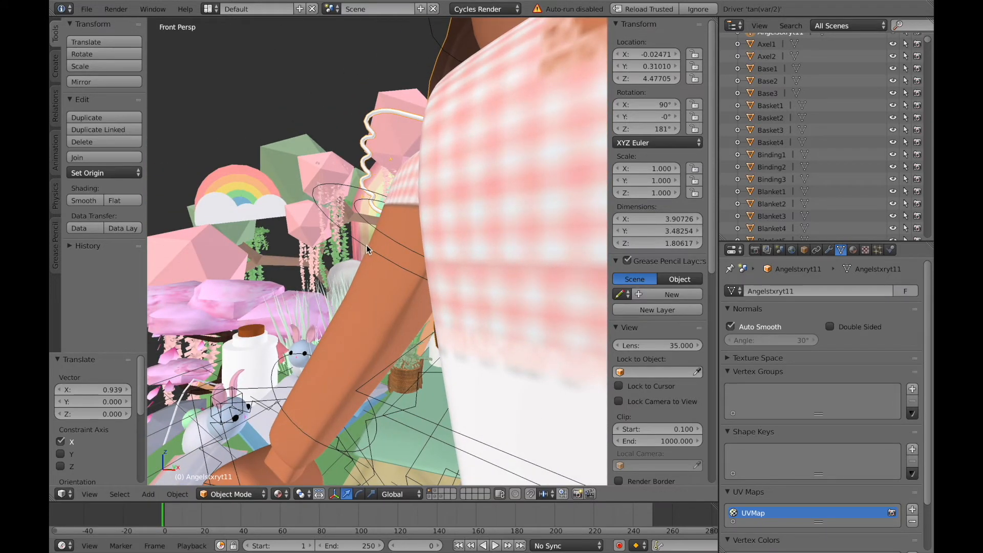
right_click(363, 248)
key("shift+f")
key("s")
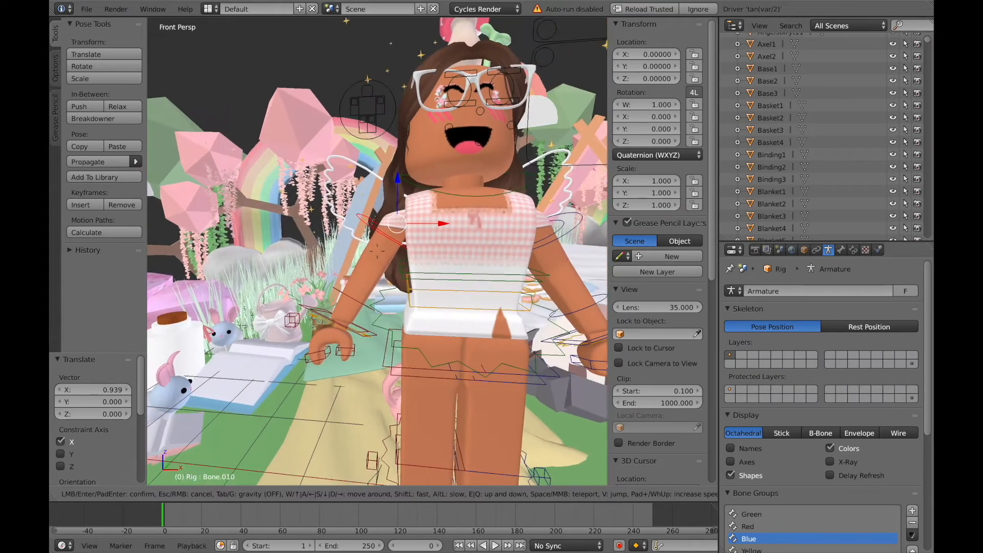
left_click(377, 255)
left_click(322, 494)
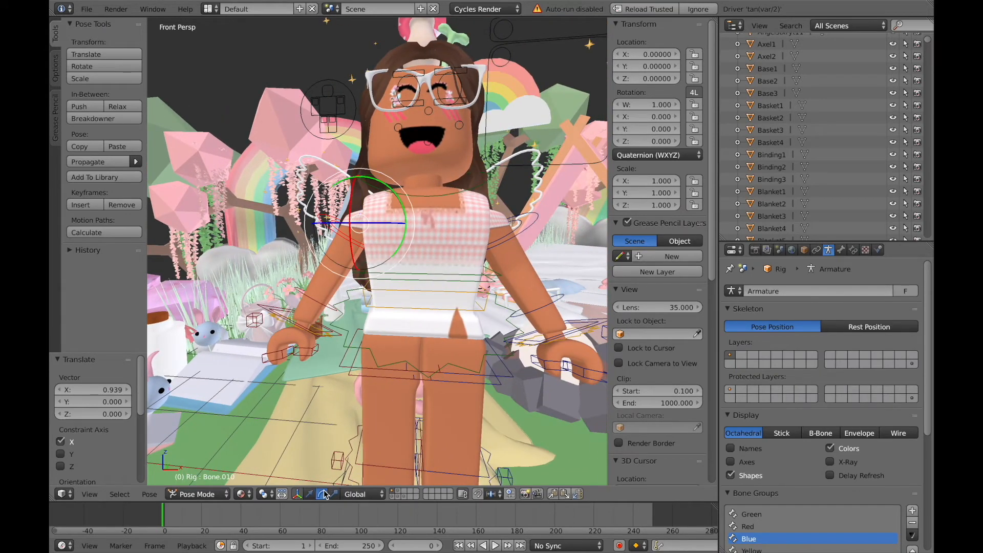
mouse_move(353, 267)
left_mouse_down()
mouse_move(332, 276)
mouse_move(317, 195)
mouse_move(359, 286)
mouse_move(396, 272)
mouse_move(347, 276)
left_mouse_up()
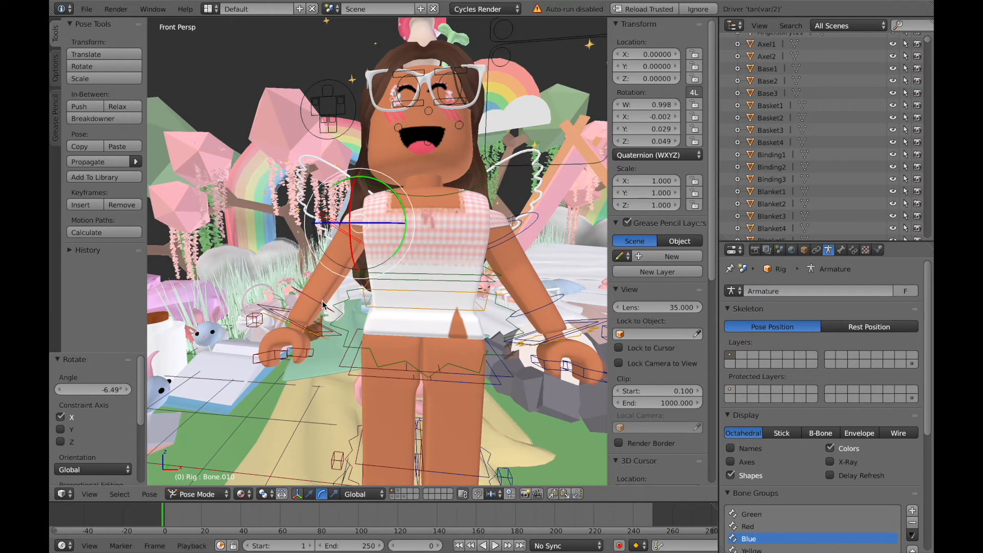
- Rotate the rig's right forearm bone about 50° around the global X axis
right_click(316, 304)
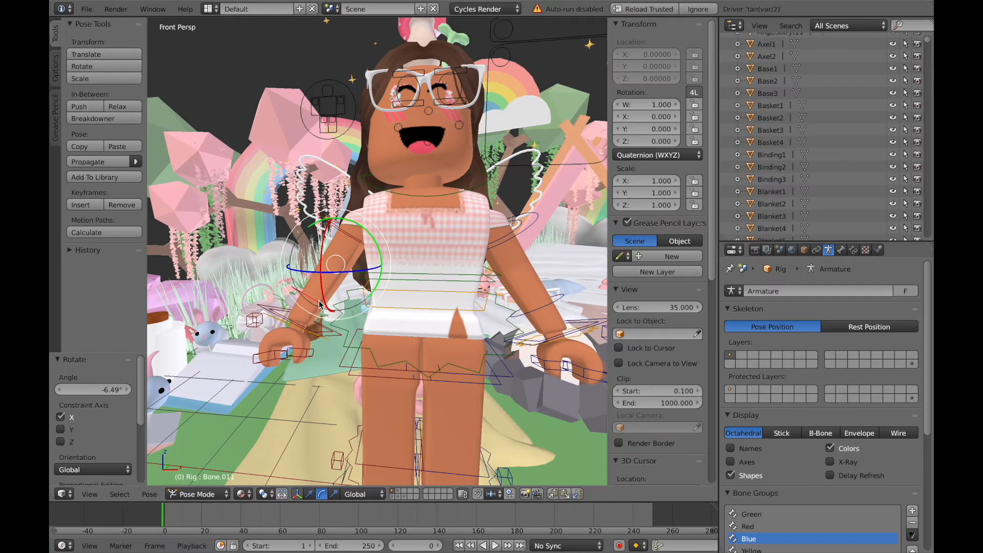
left_click_drag(326, 306, 415, 378)
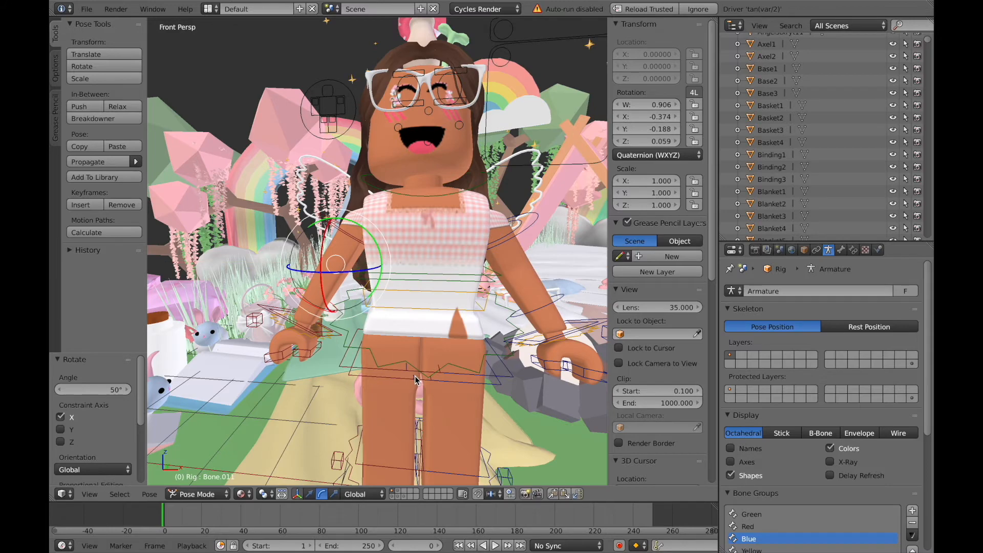
middle_click_drag(426, 271, 348, 297)
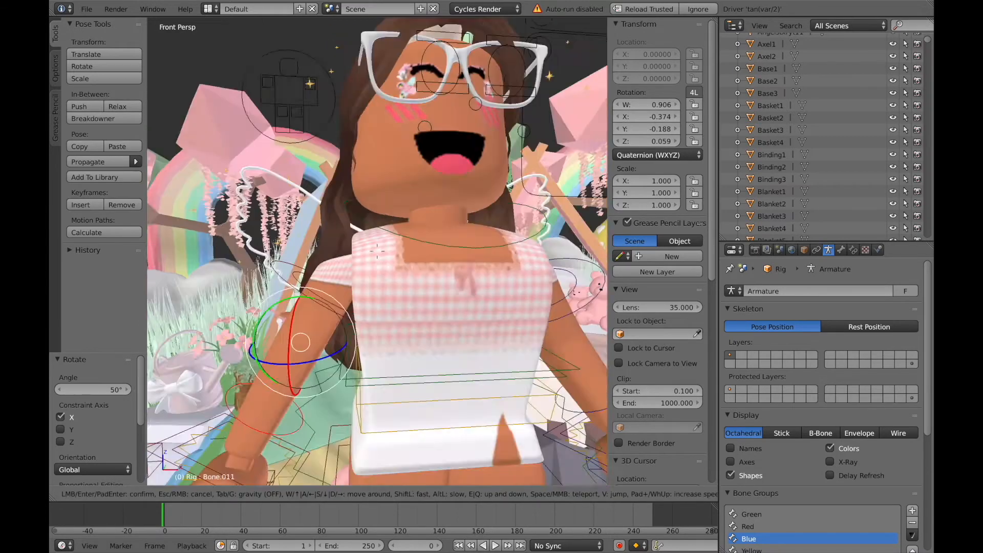
- Rotate the rig's right thigh bone -87.7° and the left thigh bone about -93° around the global X axis
scroll(348, 296, "down", 3)
right_click(335, 351)
middle_click_drag(336, 351, 378, 277)
left_click_drag(378, 278, 383, 328)
middle_click_drag(383, 327, 307, 205)
right_click(345, 220)
left_click_drag(342, 205, 366, 230)
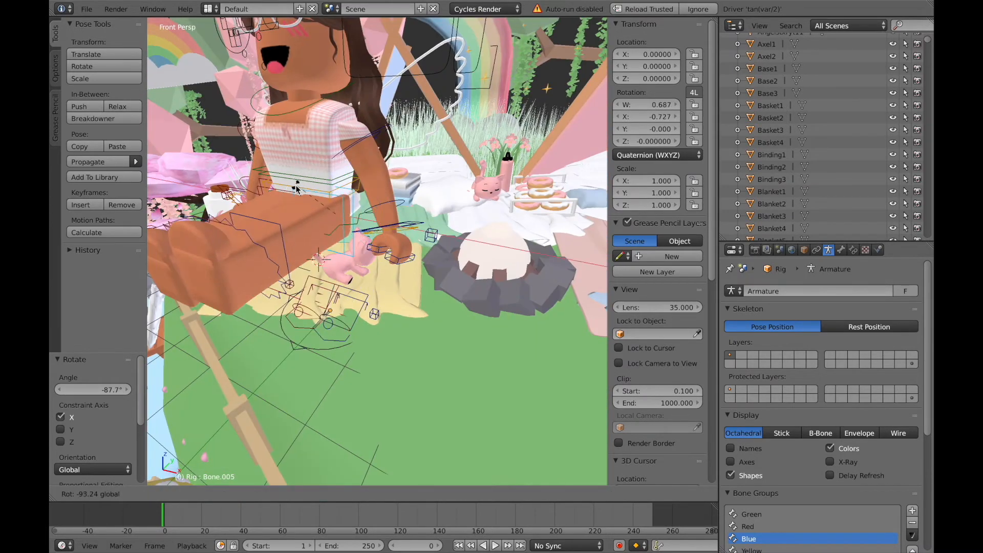
middle_click_drag(366, 231, 328, 246)
- Rotate the rig's lower leg bones to bend the knees of the seated avatar
right_click(317, 250)
left_click_drag(312, 248, 287, 286)
middle_click_drag(287, 287, 389, 292)
right_click(343, 279)
left_click_drag(389, 291, 421, 284)
right_click(412, 293)
middle_click_drag(420, 284, 340, 302)
right_click(376, 279)
right_click(353, 312)
left_click_drag(350, 300, 353, 333)
- Refine the spread of the rig's legs, turning the left thigh bone -2.03° around the global Z axis
key("shift+f")
left_click_drag(407, 279, 438, 322)
right_click(441, 295)
right_click(381, 272)
key("shift+f")
left_click(391, 337)
right_click(376, 348)
key("shift+f")
left_click(435, 257)
key("shift+f")
left_click(393, 340)
middle_click_drag(391, 337, 379, 325)
left_click_drag(380, 323, 377, 317)
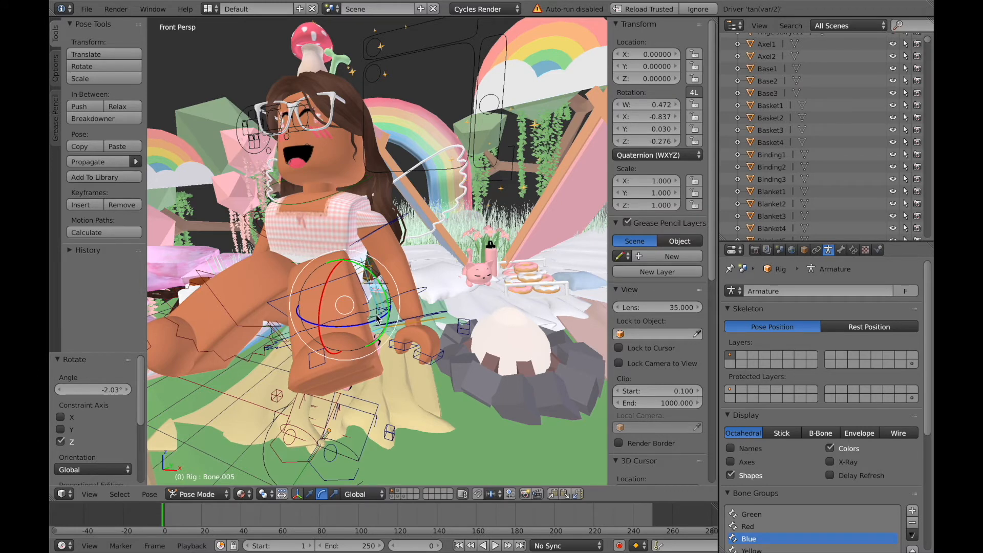
- Rotate the rig's left thigh bone 10.2° around the global X axis
key("shift+f")
left_click(400, 286)
left_click_drag(451, 264, 425, 291)
key("shift+f")
left_click(377, 251)
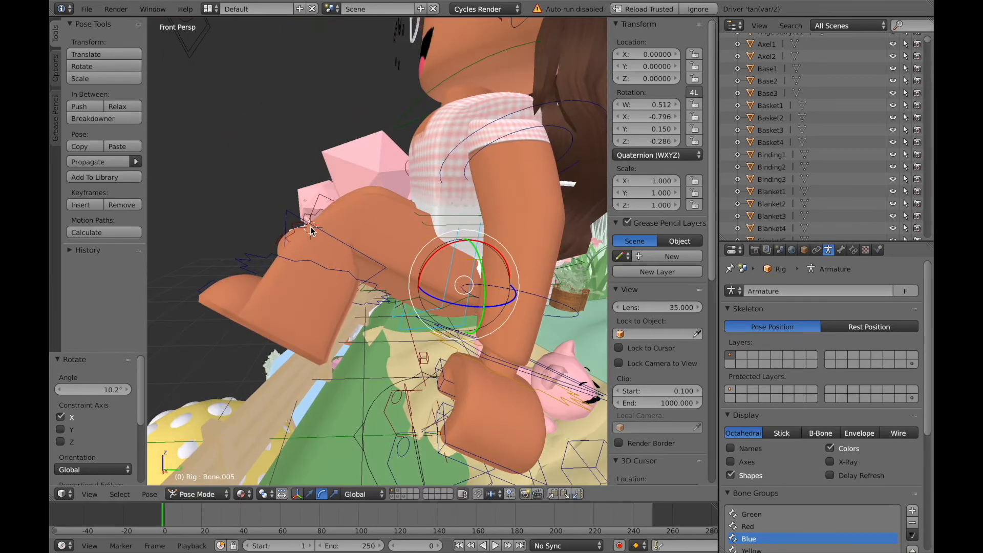
- Adjust the bend of the knees by rotating the rig's lower leg bones
right_click(311, 228)
left_click_drag(303, 229, 306, 217)
key("shift+f")
left_click(377, 250)
right_click(318, 297)
left_click_drag(317, 279, 334, 239)
key("shift+f")
left_click(377, 250)
- Rotate the rig's left forearm bone -141° around the global X axis
right_click(359, 371)
key("shift+f")
left_click(377, 250)
left_click_drag(407, 228, 400, 245)
key("shift+f")
left_click(377, 250)
left_click_drag(335, 220, 322, 193)
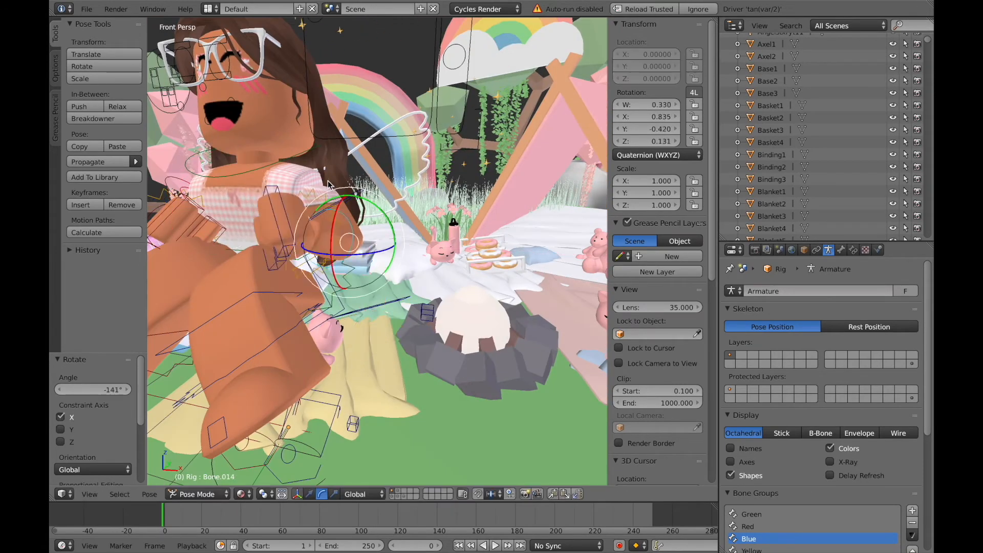
- Raise the rig's left hand toward the face, rotating the arm 48.1° around the global X axis
key("shift+f")
left_click(377, 251)
right_click(394, 248)
key("shift+f")
left_click(377, 251)
left_click_drag(438, 208, 416, 242)
key("shift+f")
left_click(377, 251)
left_click_drag(360, 243, 368, 220)
- Turn the rig's left hand bone toward the mouth, finishing with a -9.34° rotation around the global Y axis
right_click(384, 232)
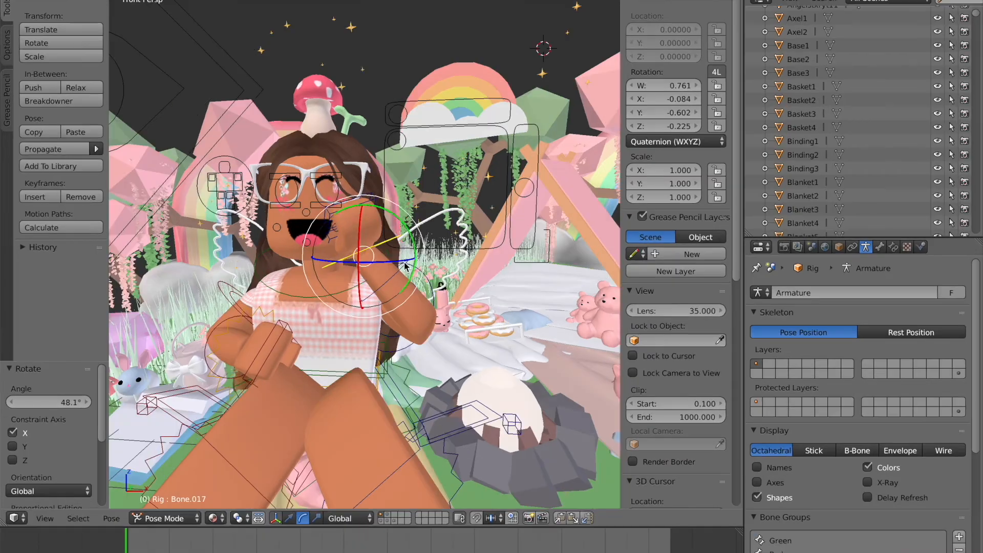
left_click_drag(407, 263, 378, 263)
left_click_drag(387, 215, 383, 212)
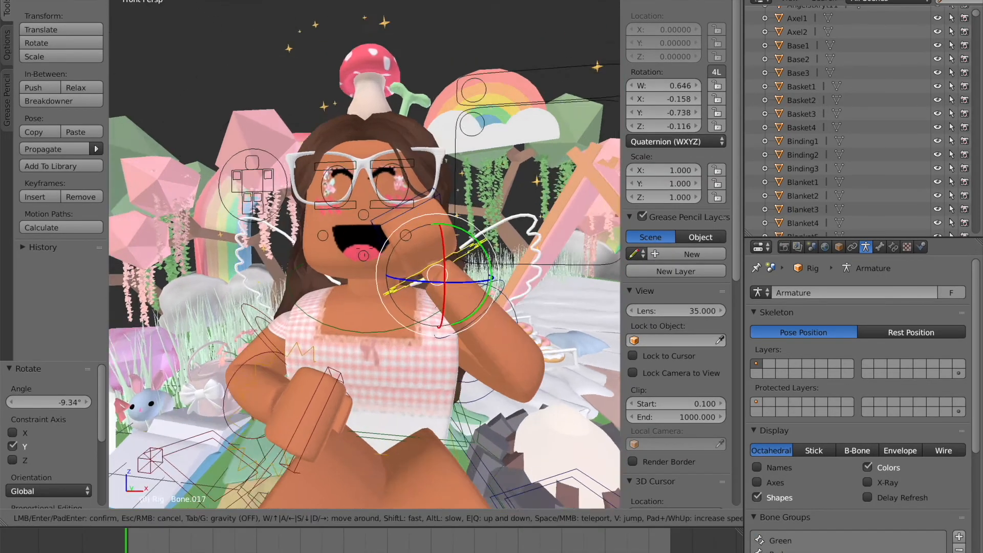
left_click(383, 215)
- Examine the surroundings of the campout scene, including the pond, bicycle and mushrooms, and the posed avatar from the front
key("shift+f")
key("w")
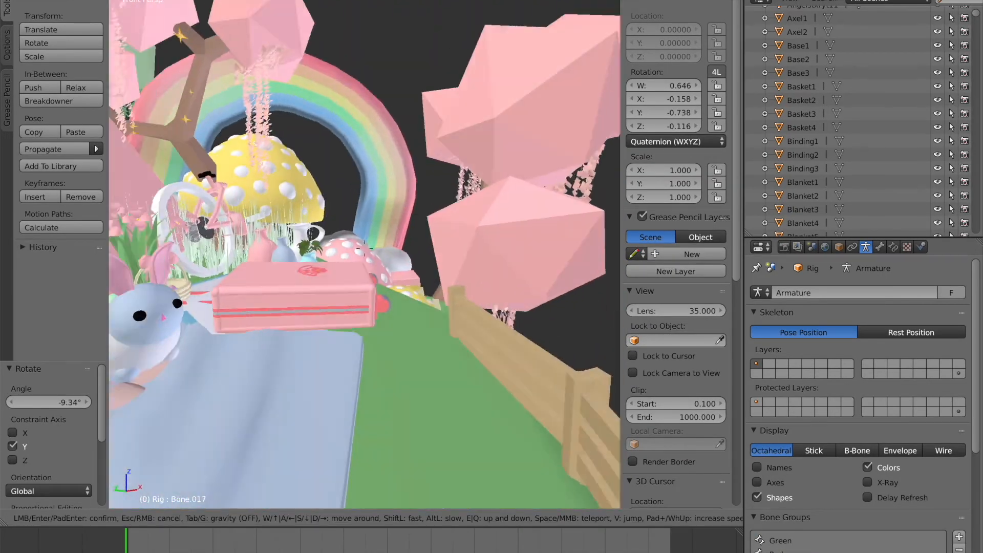
key("w")
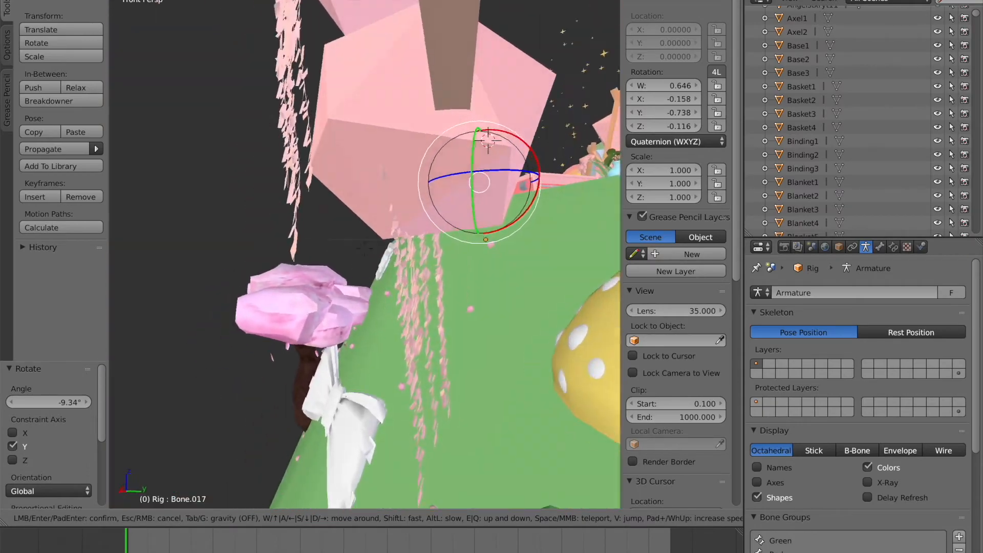
key("w")
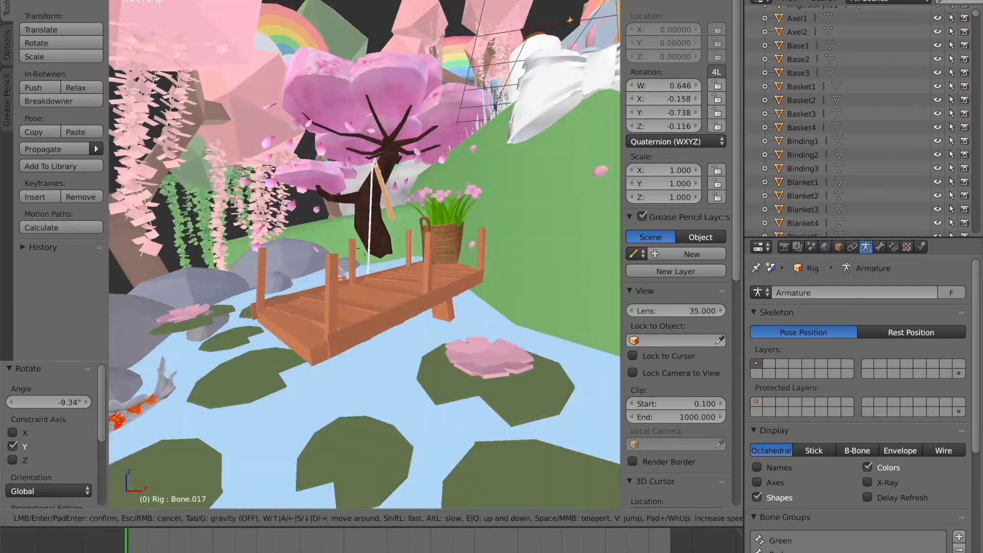
key("s")
key("w")
key("w")
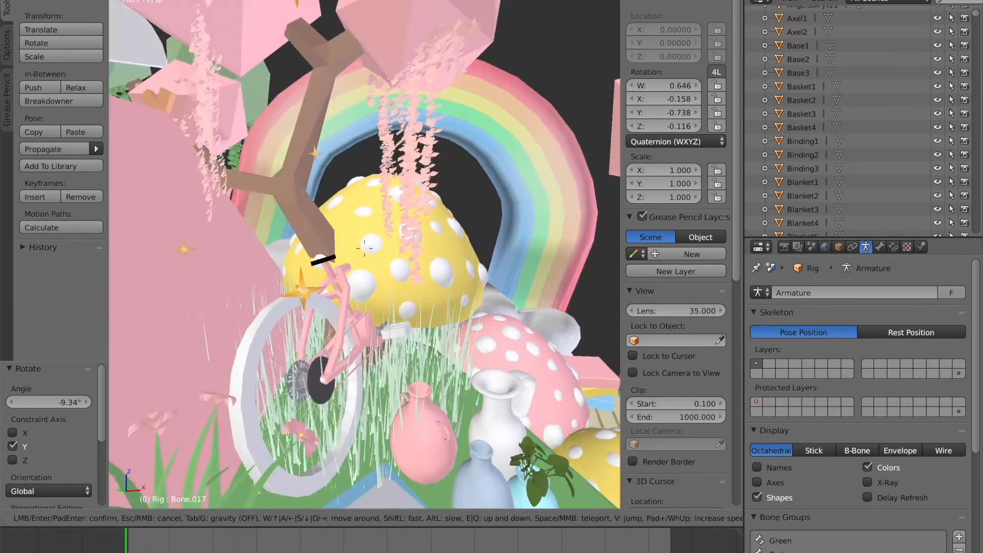
key("s")
key("w")
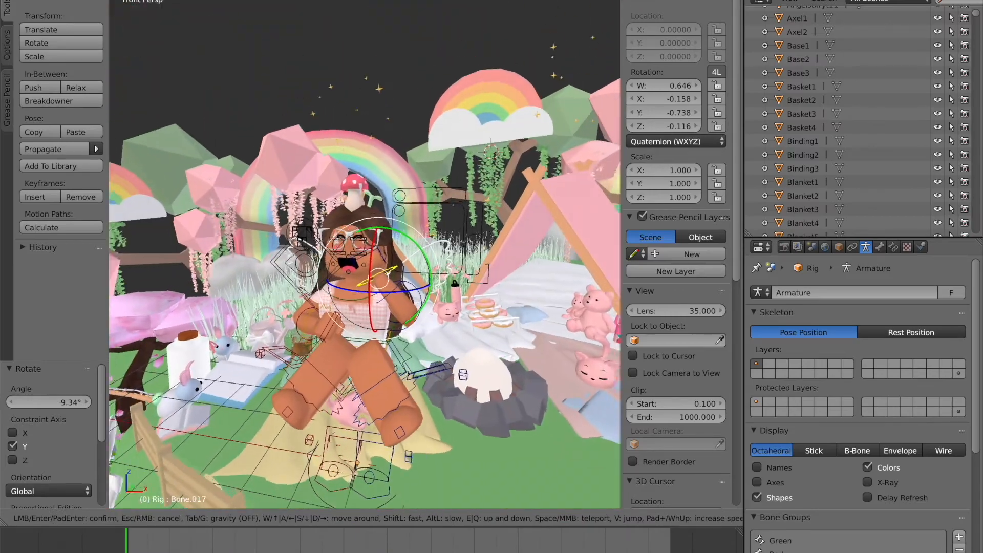
key("s")
key("w")
left_click(325, 253)
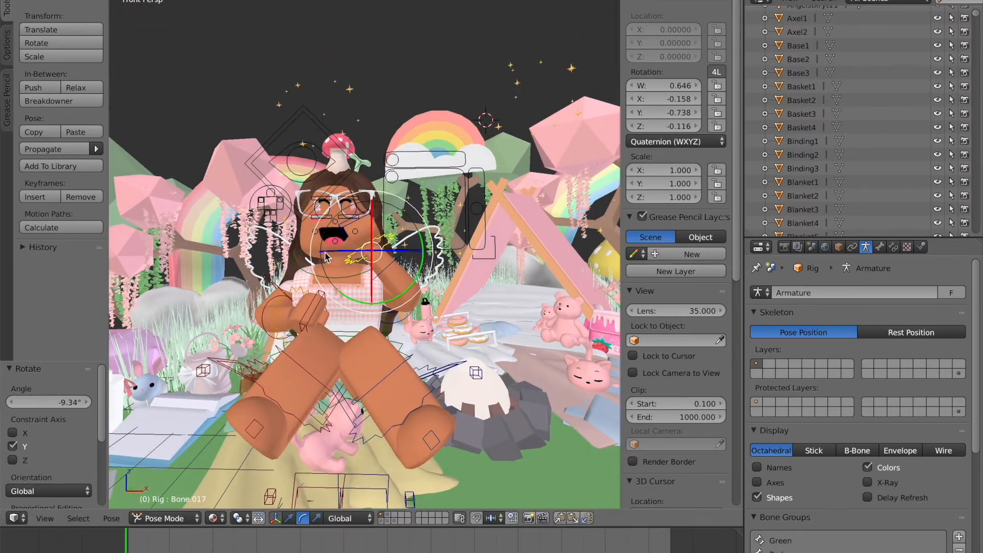
- Tilt the rig's upper torso bone slightly sideways
right_click(348, 334)
key("KP_Decimal")
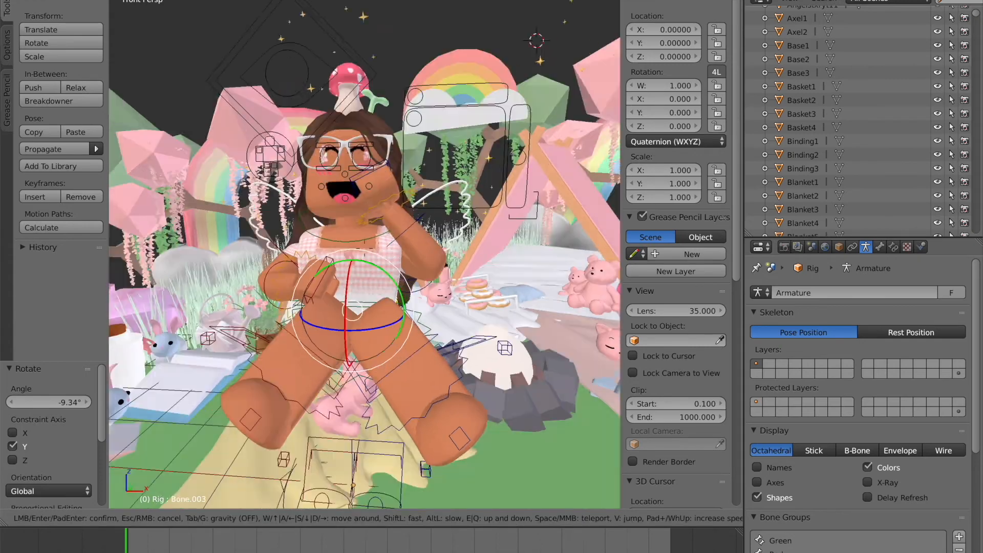
right_click(380, 278)
left_click_drag(393, 246, 401, 254)
- Realign the avatar's head with the tilted torso by rotating it 2.51° and shifting it along X to about 0.218
right_click(337, 60)
key("shift+f")
key("s")
left_click(365, 251)
left_click_drag(417, 119, 430, 119)
left_click_drag(391, 64, 405, 87)
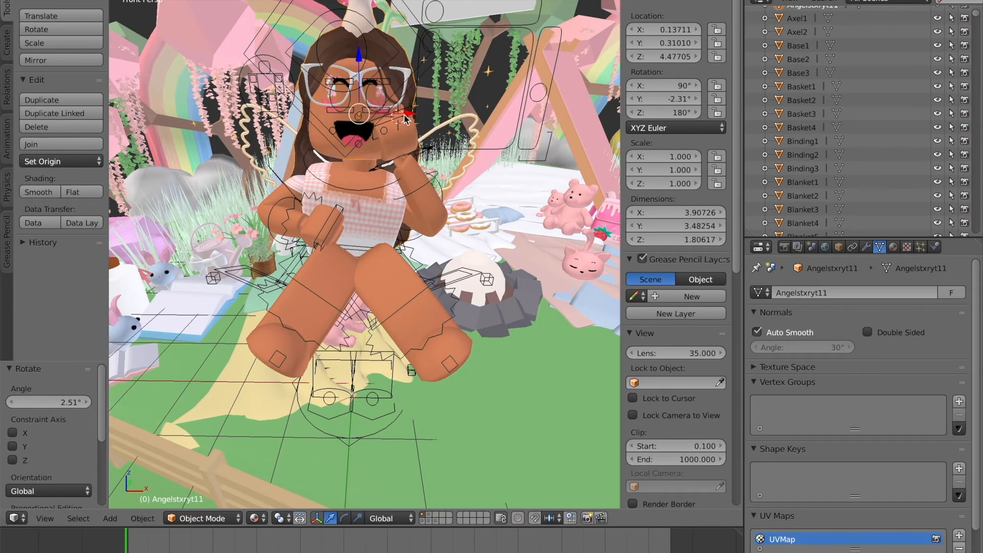
left_click_drag(404, 118, 408, 118)
- Examine the avatar's pose and head alignment up close and from farther back in the scene
key("shift+f")
key("w")
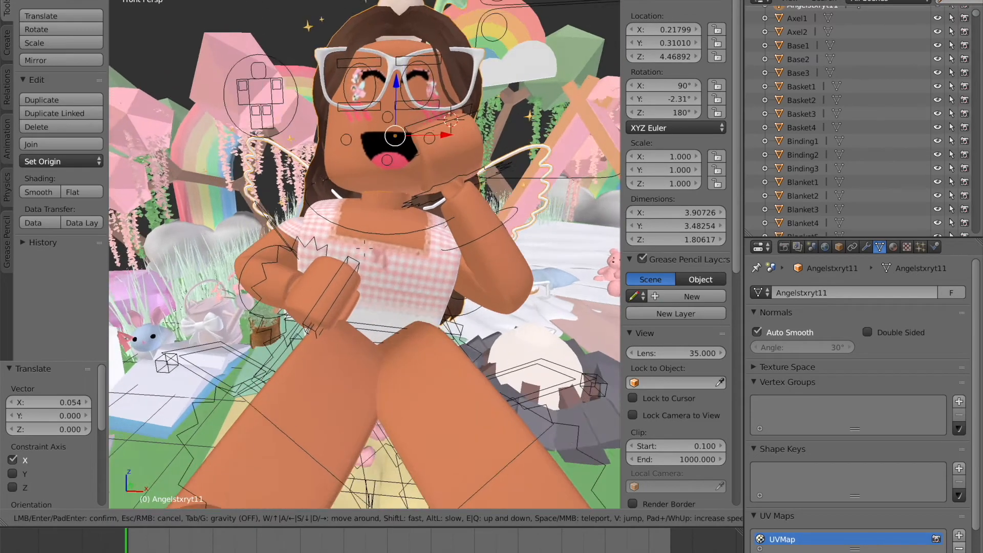
key("s")
left_click(365, 249)
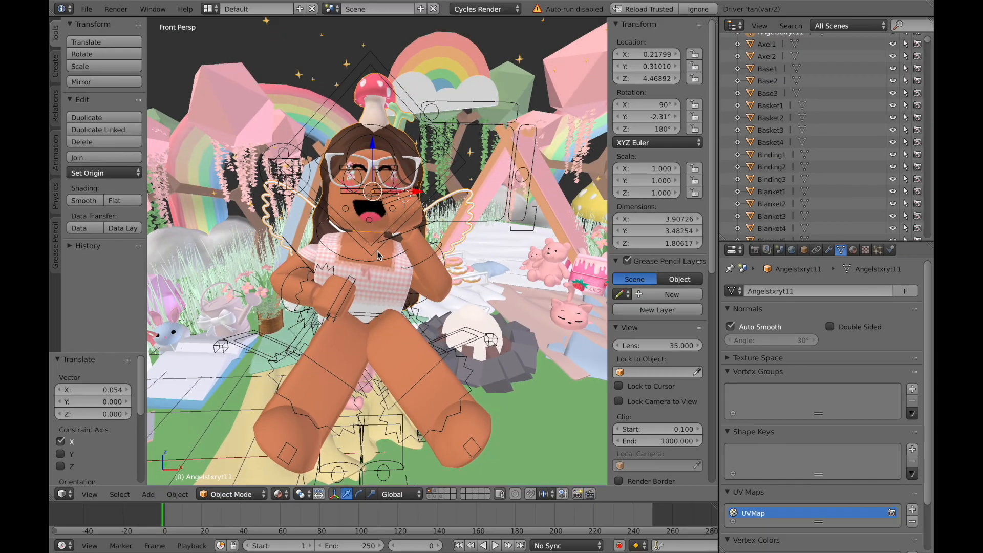
key("shift+f")
key("w")
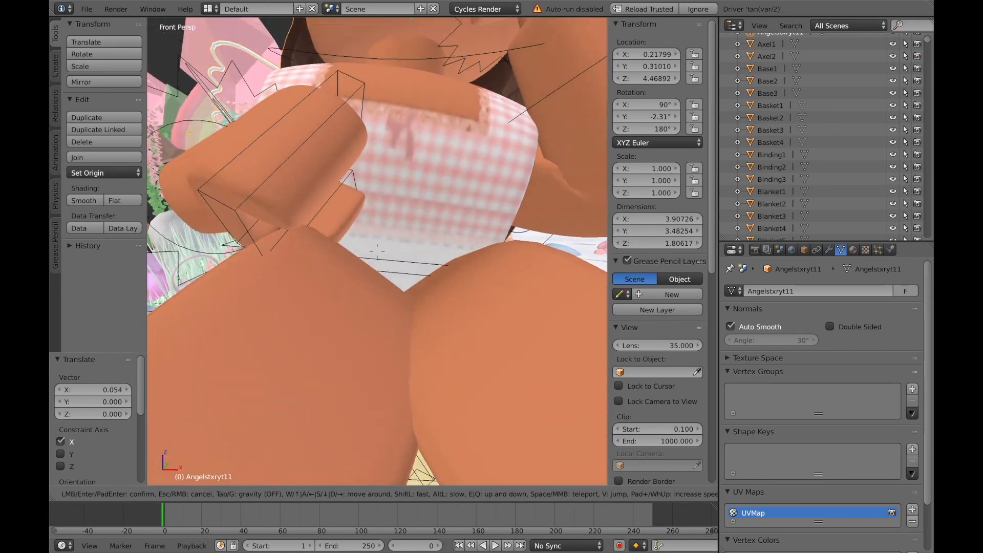
key("s")
key("w")
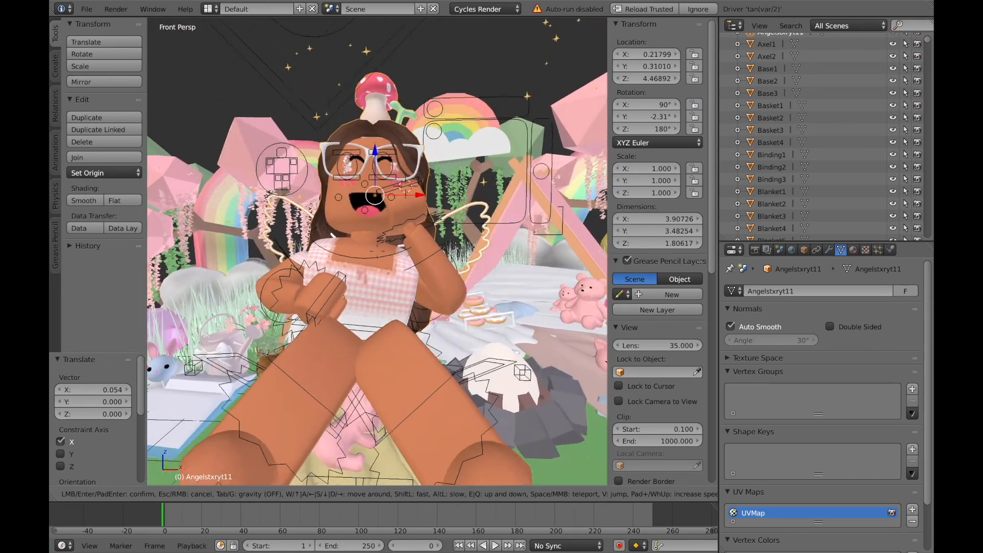
key("s")
left_click(378, 254)
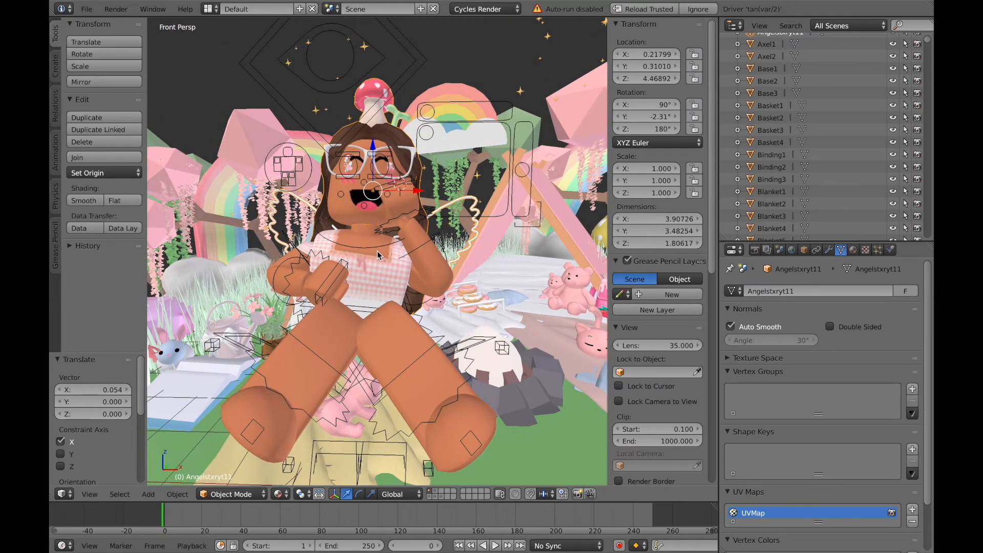
key("shift+f")
key("s")
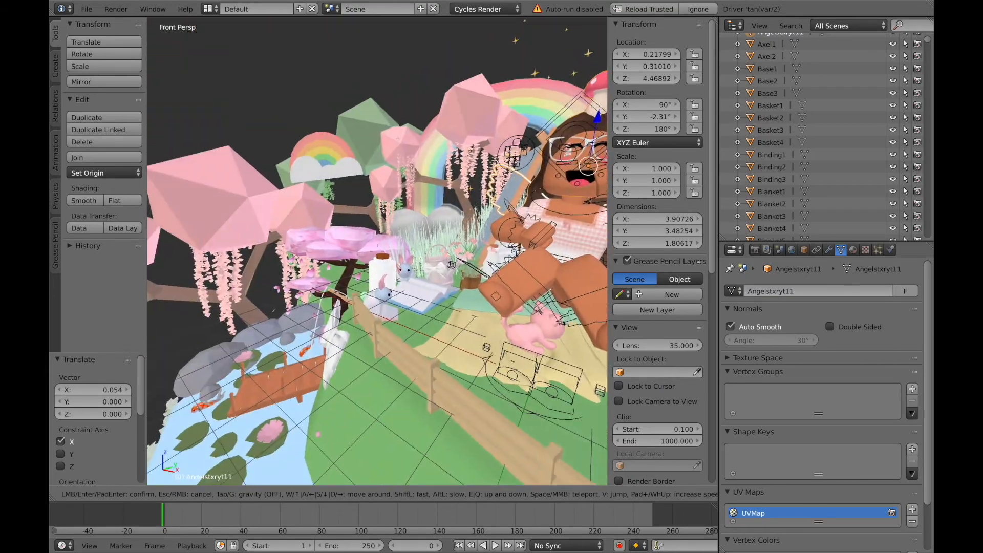
key("w")
left_click(392, 257)
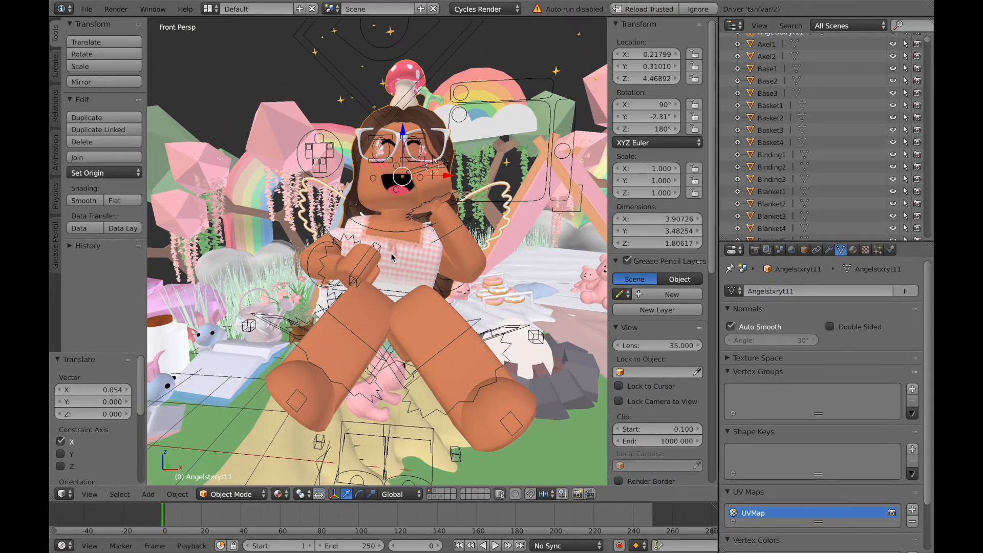
- Move the rig and head together onto the blue blanket, placing the head at X 6.557, Y 2.664, Z 2.954 with a 166° Z rotation
right_click(343, 332)
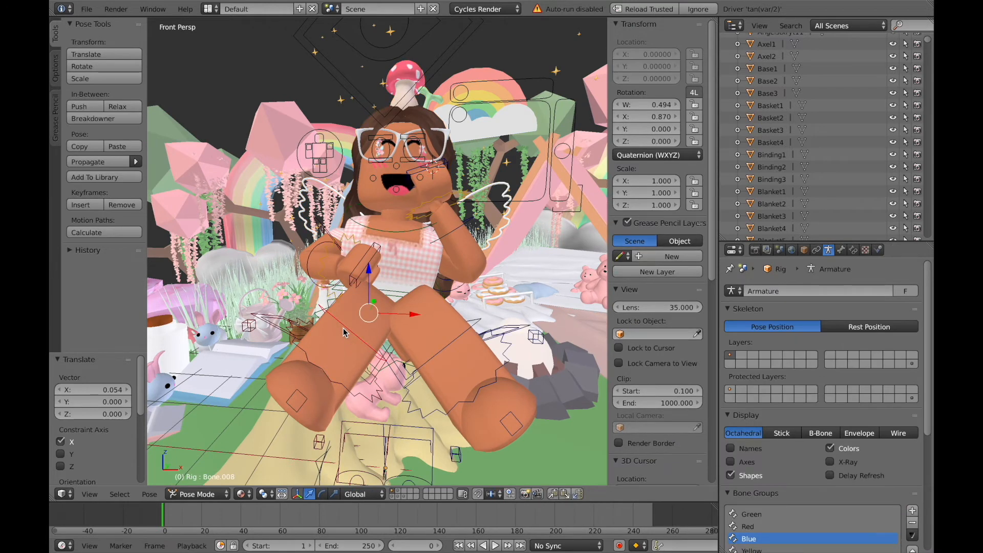
right_click(364, 131)
key("shift+f")
key("s")
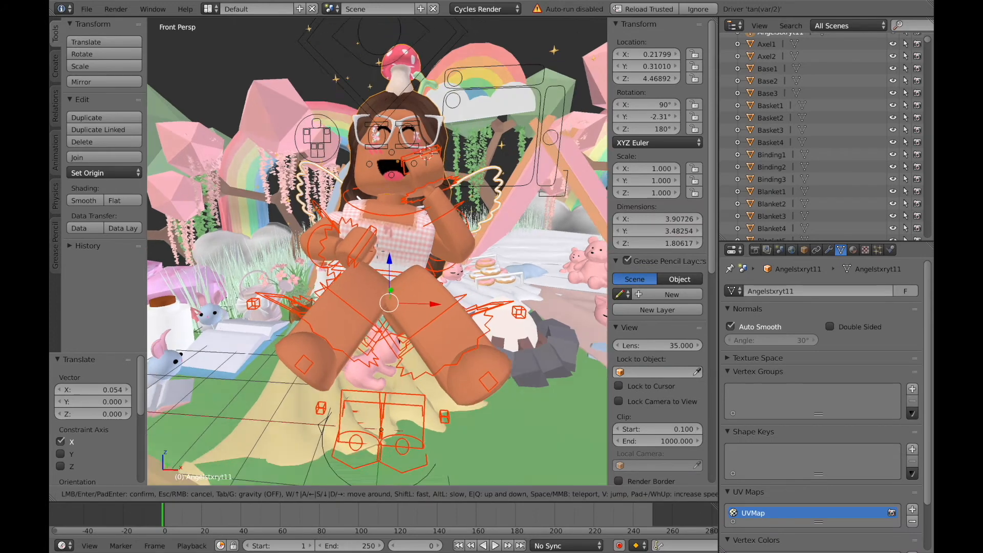
left_click(378, 252)
left_click_drag(376, 185, 379, 158)
key("shift+f")
key("w")
key("Return")
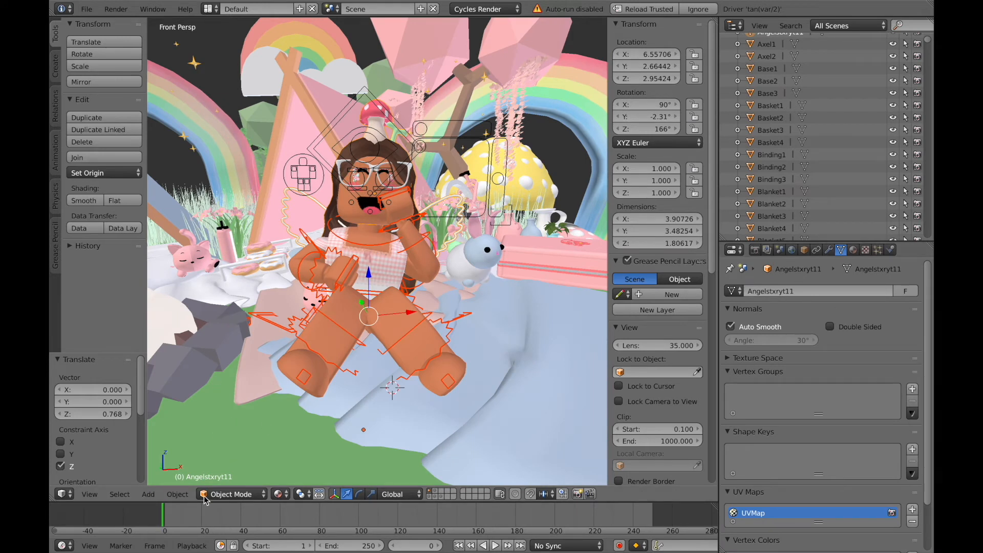
- Add a camera to the scene and look through it
left_click(229, 496)
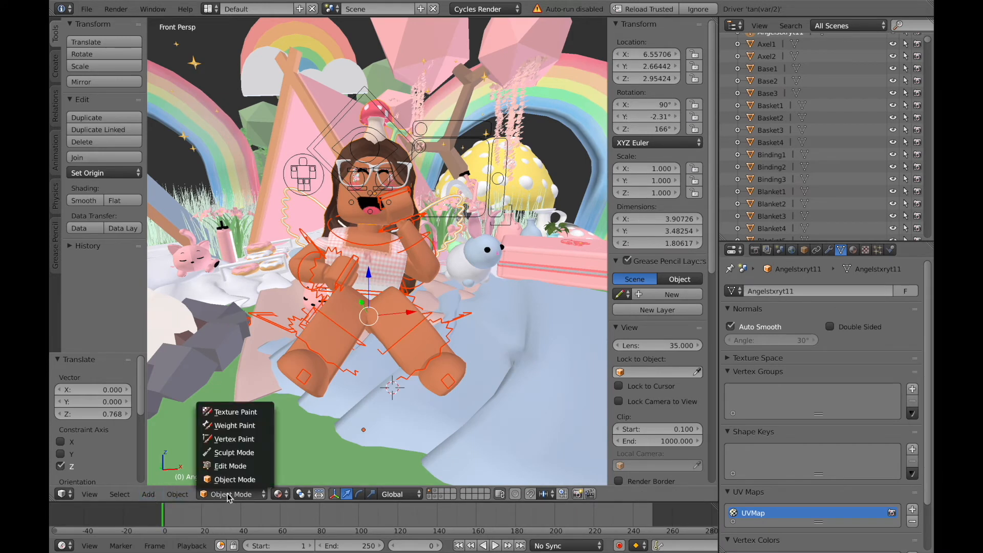
left_click(229, 495)
left_click(148, 494)
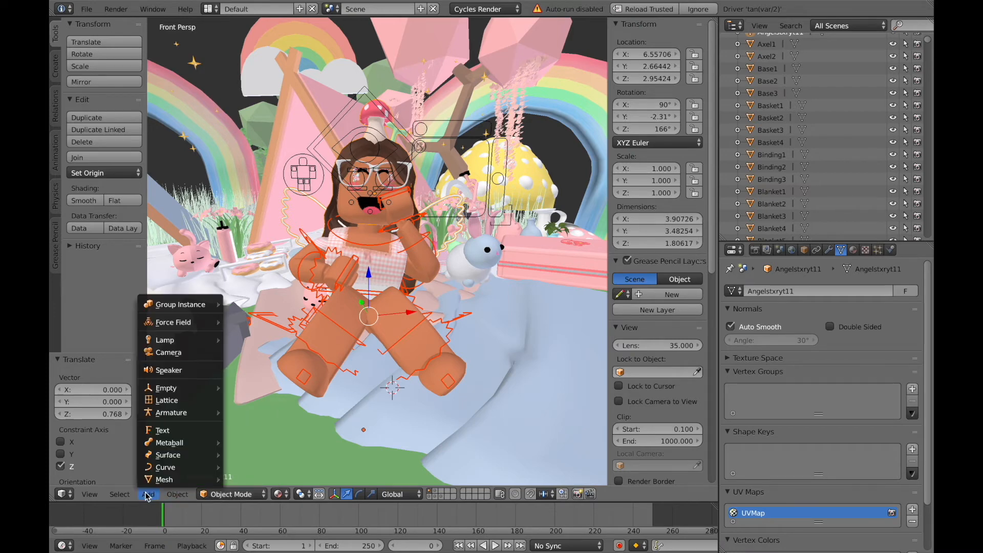
left_click(166, 354)
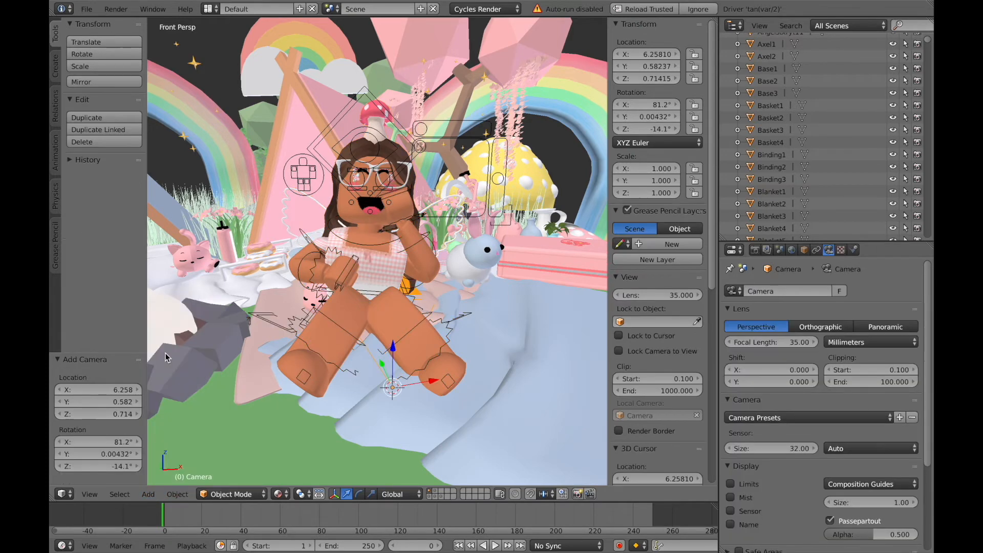
left_click(97, 492)
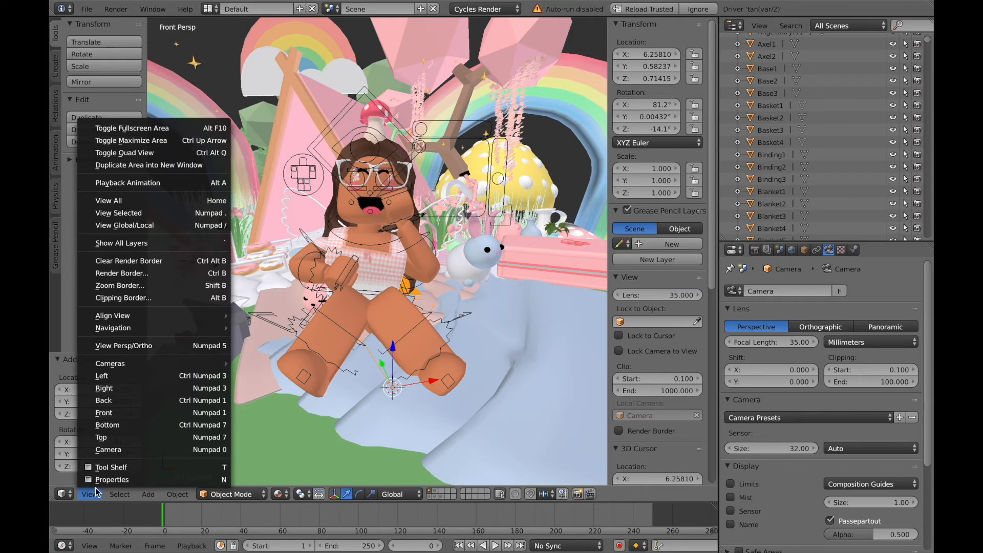
left_click(123, 443)
- Frame the seated avatar by placing the camera at about X 5.25, Y -3.92, Z 2.57 with an 86.7° X rotation
key("shift+f")
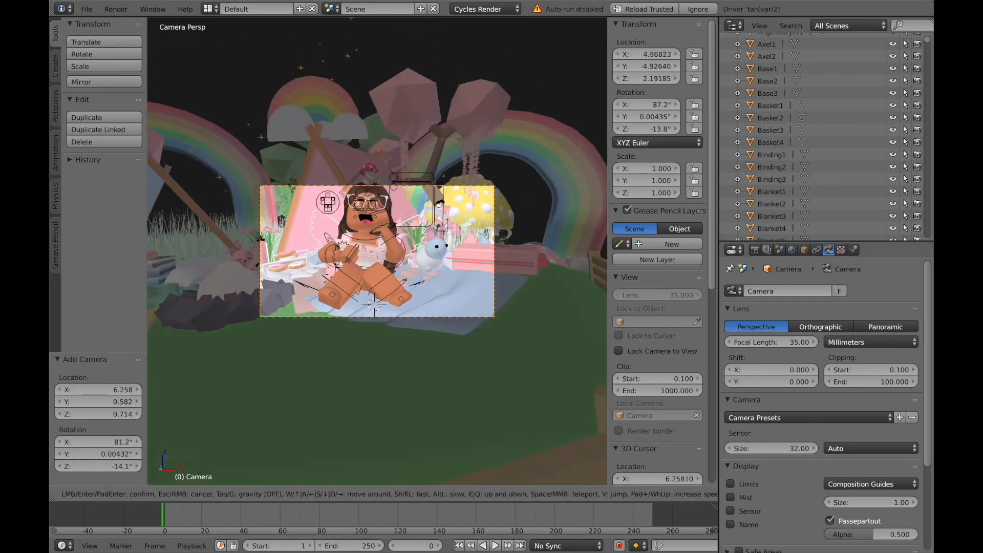
key("s")
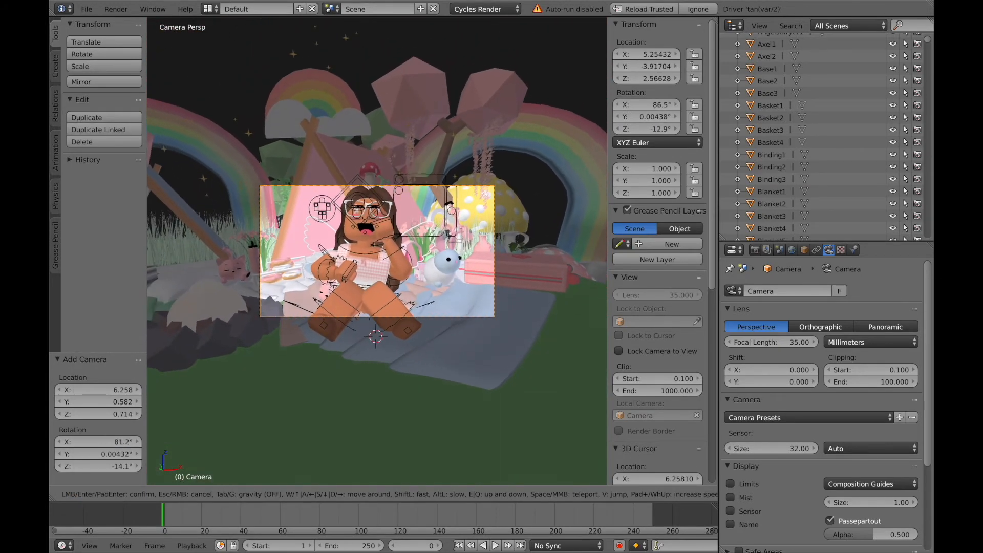
left_click(378, 254)
- Set the render's horizontal resolution to 1080 px
left_click(758, 250)
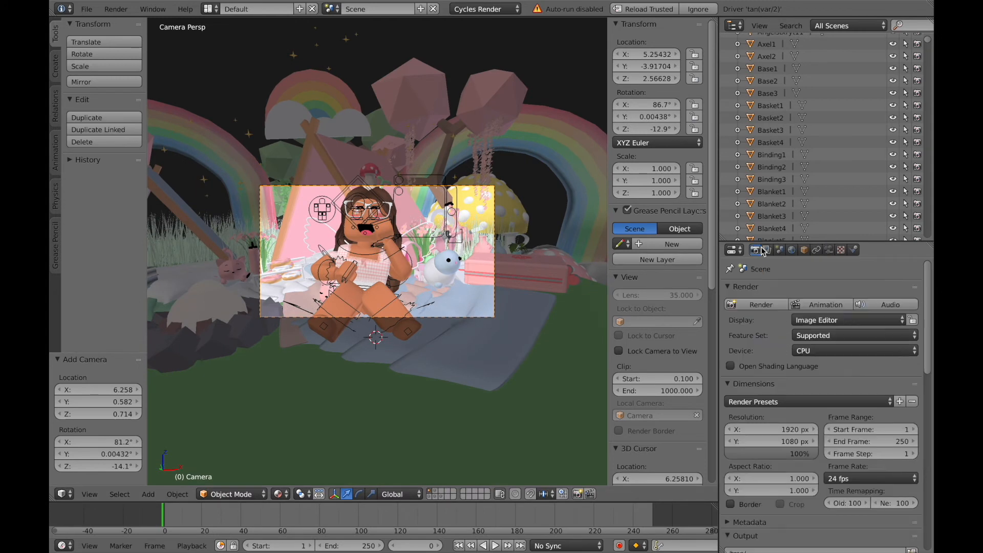
left_click(776, 428)
key("BackSpace")
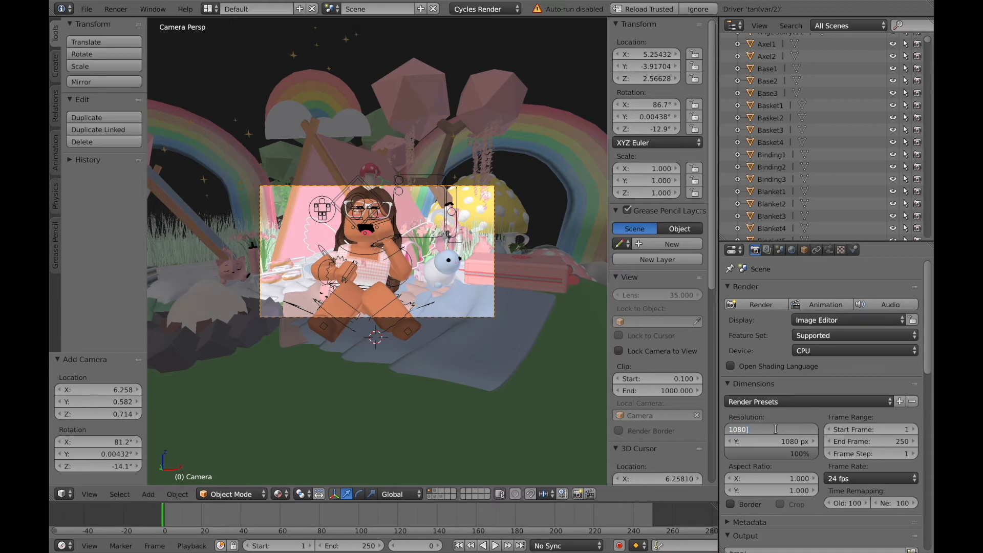
key("Return")
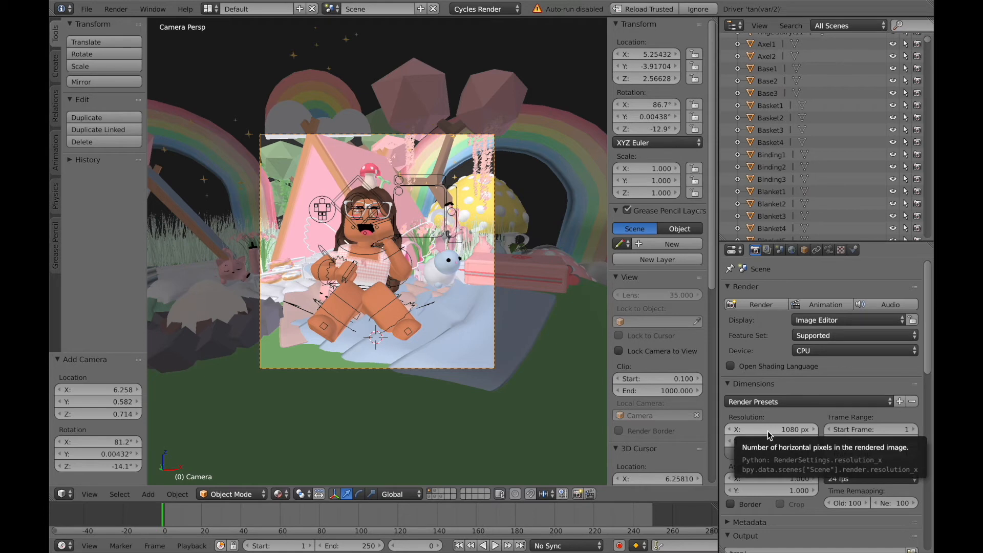
- Set the render resolution to 1300 px horizontally and 1300 px vertically
left_click(767, 431)
key("BackSpace")
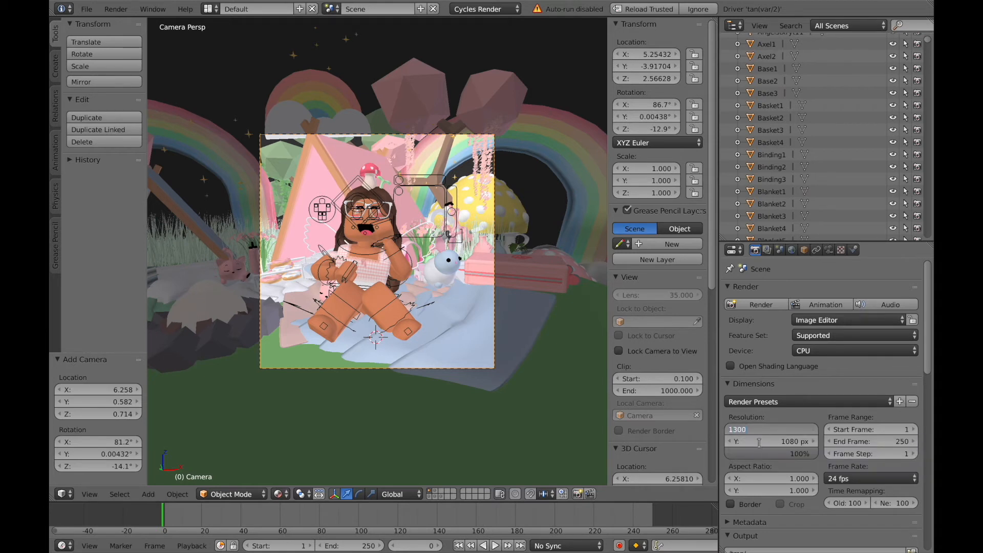
key("Return")
left_click(758, 442)
type("1300")
key("Return")
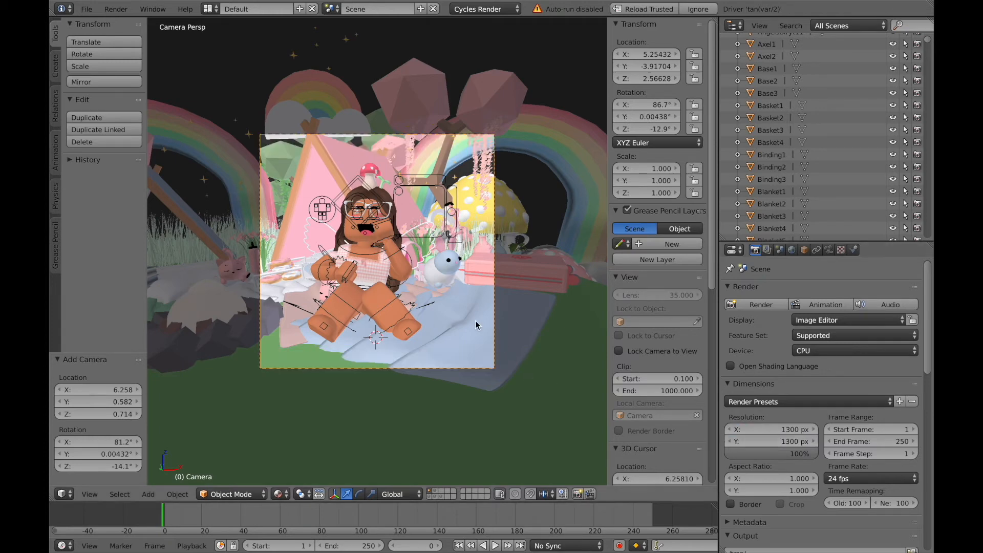
- Move the camera closer to the seated avatar, to about X 5.24, Y -2.89, Z 2.49 with an 85.9° X rotation
key("shift+f")
key("w")
left_click(377, 255)
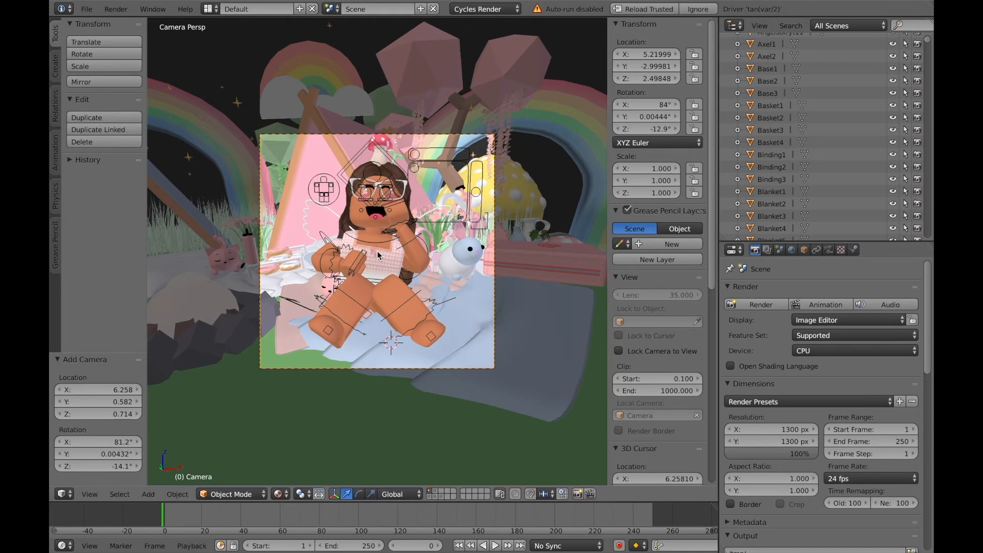
scroll(377, 255, "up", 1)
scroll(377, 255, "up", 2)
key("shift+f")
key("w")
left_click(377, 254)
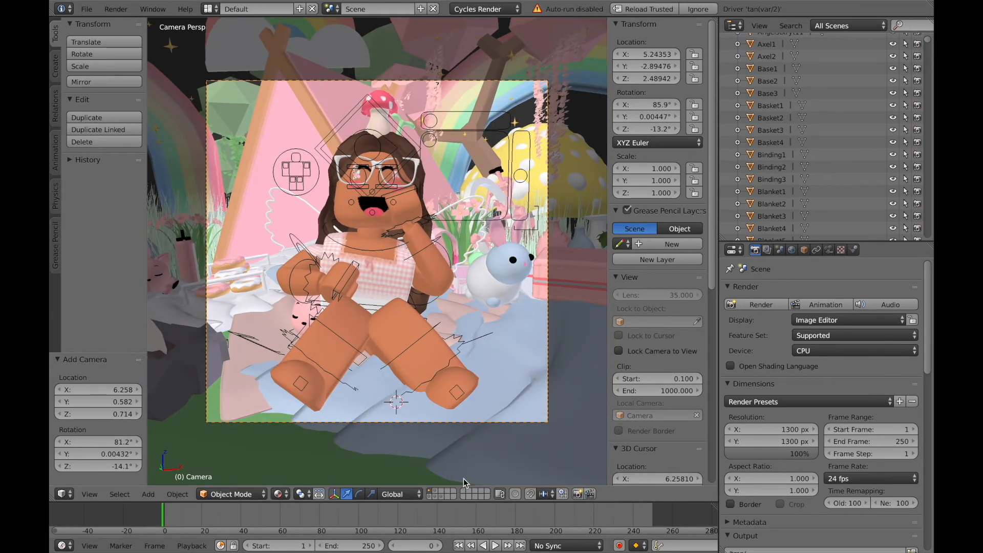
- Preview the camera view in Rendered shading, then return the viewport to Material shading
left_click(279, 495)
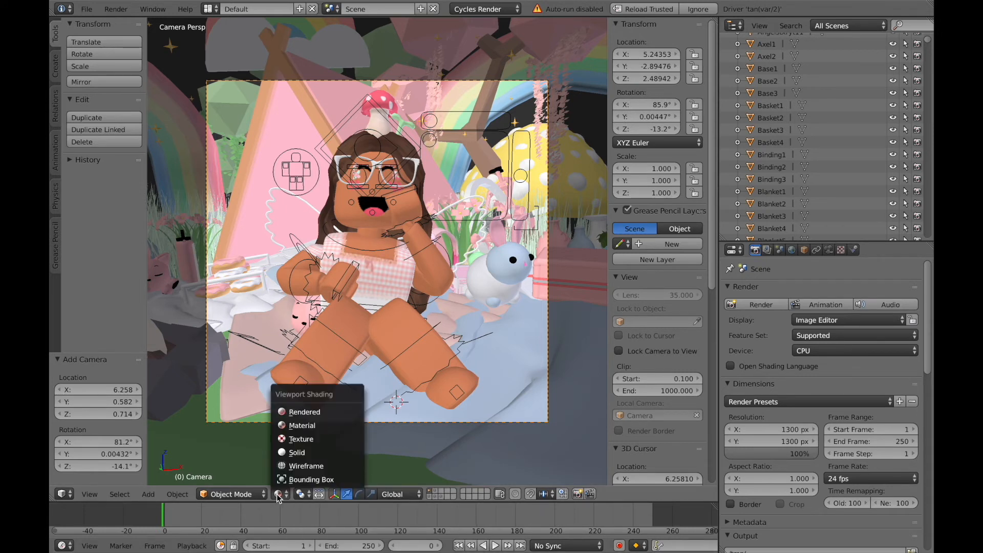
left_click(304, 412)
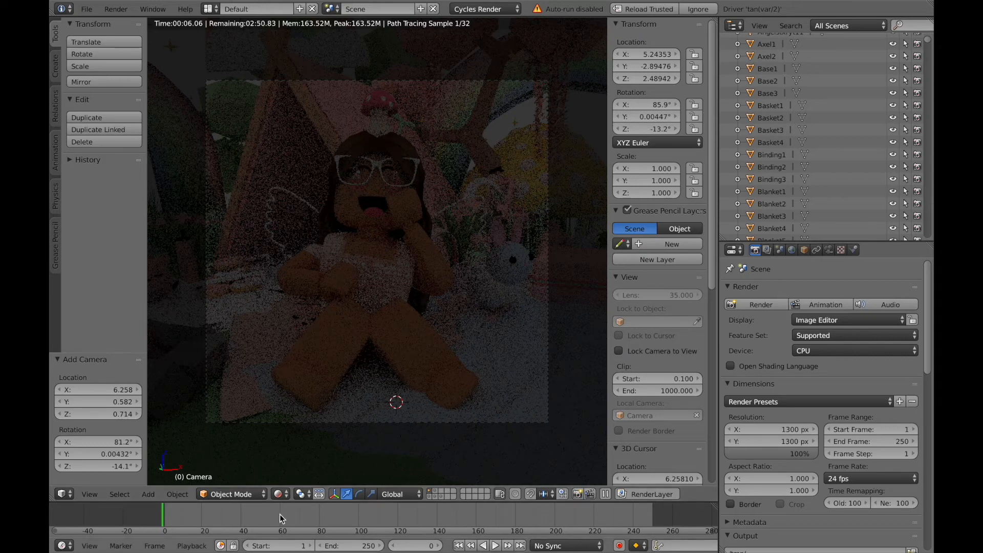
left_click(279, 494)
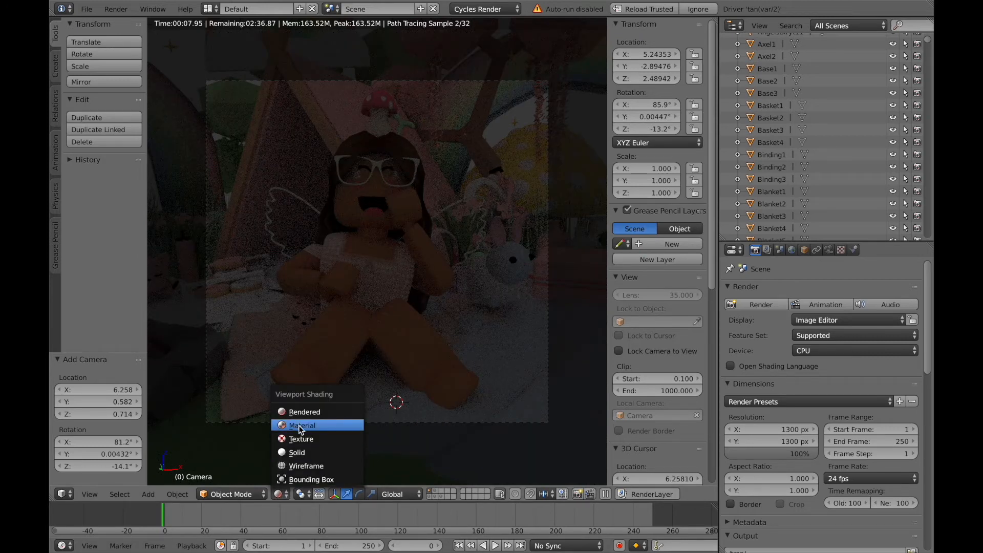
left_click(300, 426)
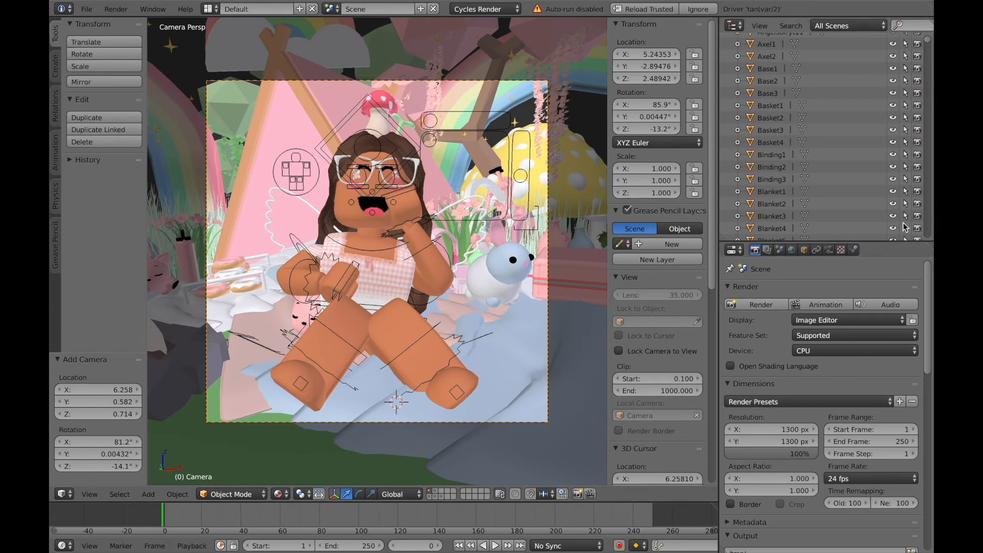
- Preview the scene in Rendered shading with the world's ambient occlusion enabled, then turn ambient occlusion off
left_click(791, 250)
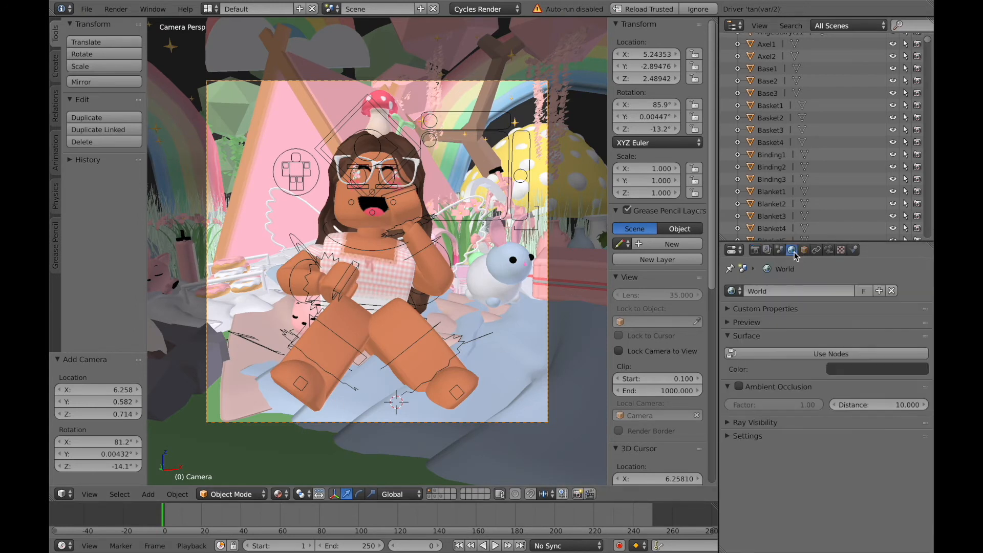
left_click(739, 387)
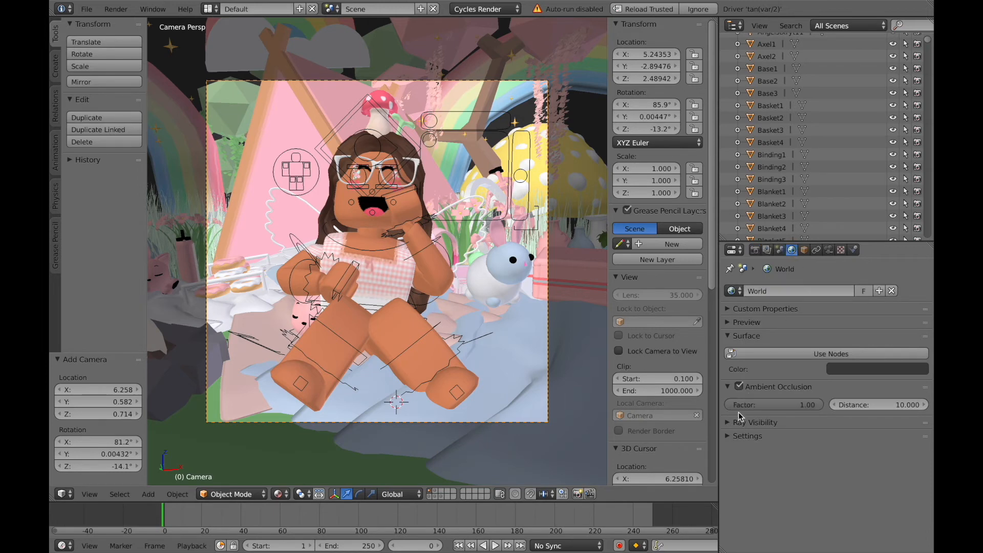
left_click(280, 493)
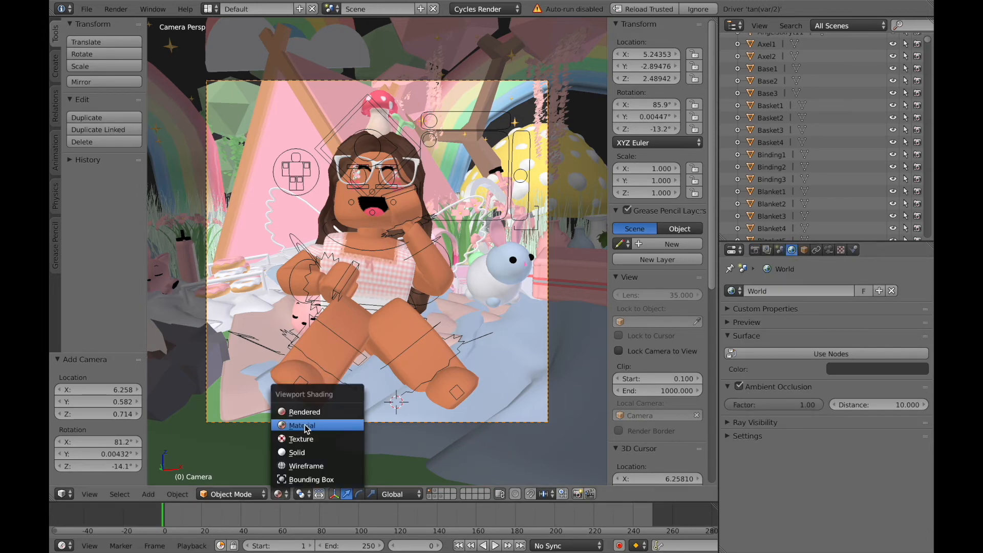
left_click(301, 412)
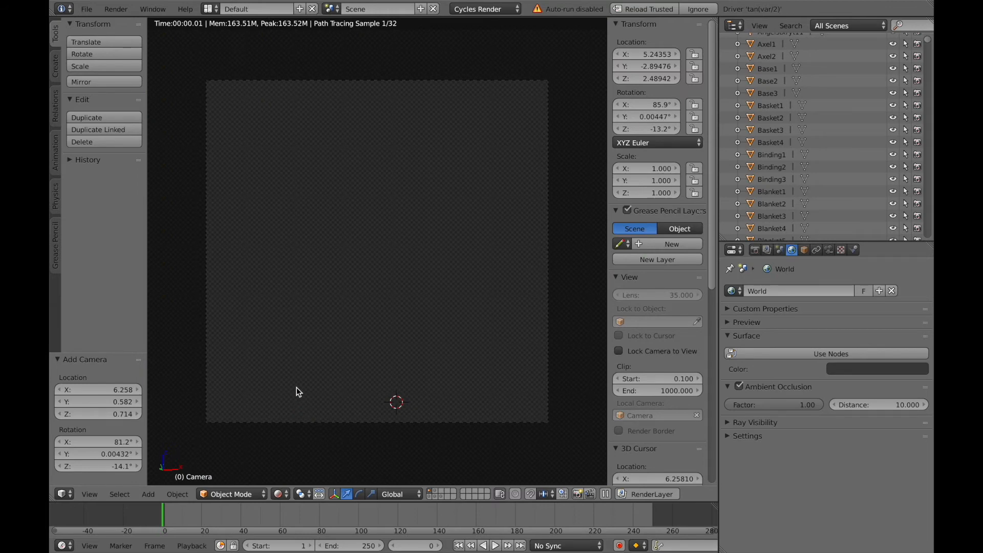
left_click(295, 388)
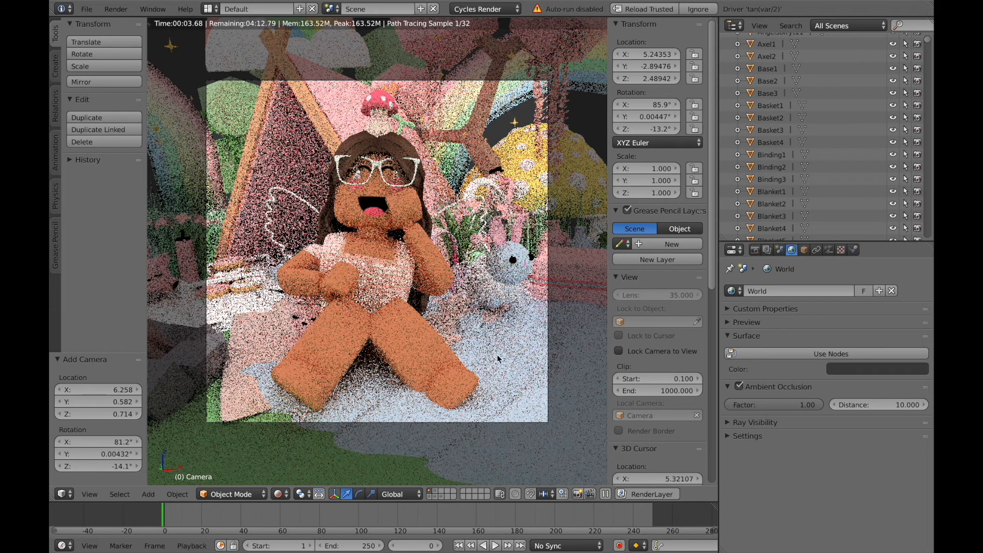
left_click(739, 387)
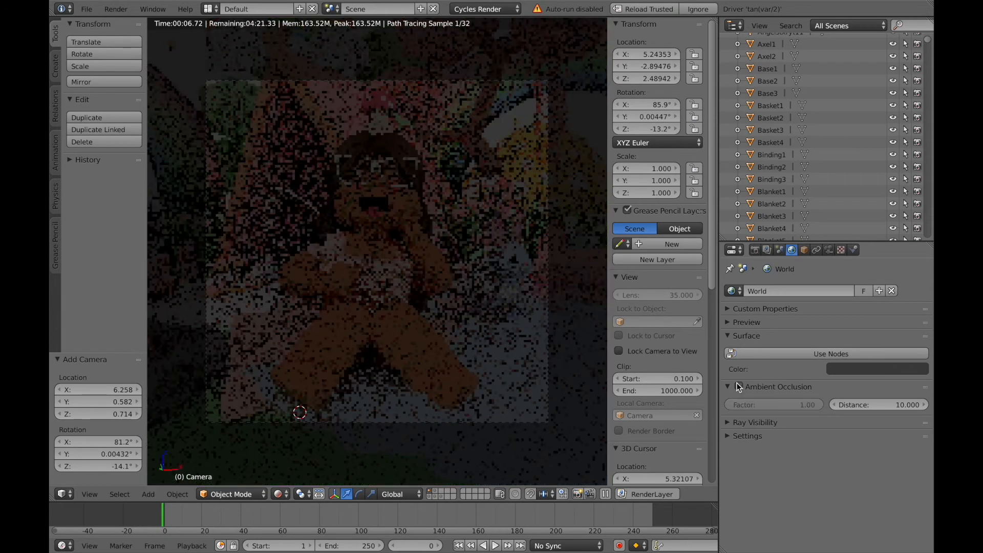
left_click(278, 493)
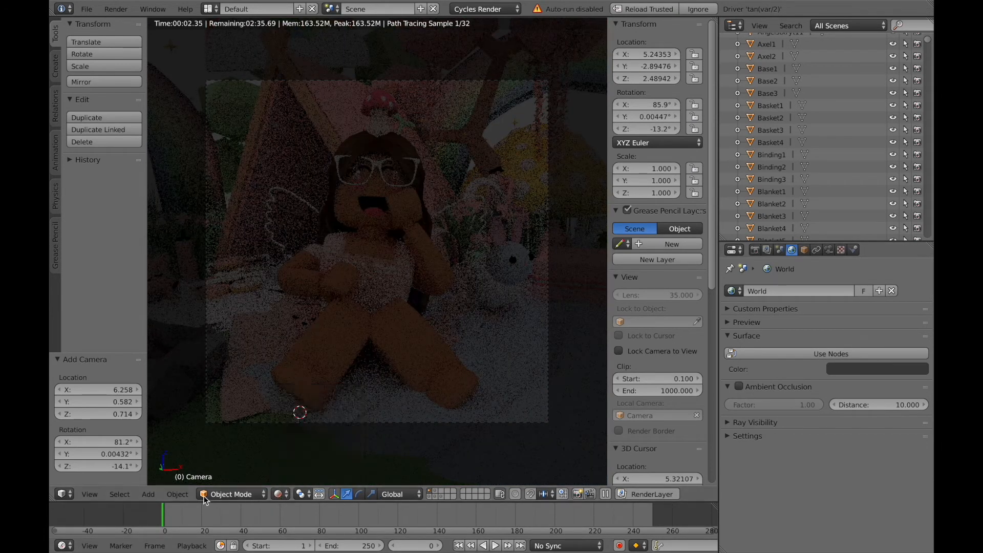
left_click(148, 493)
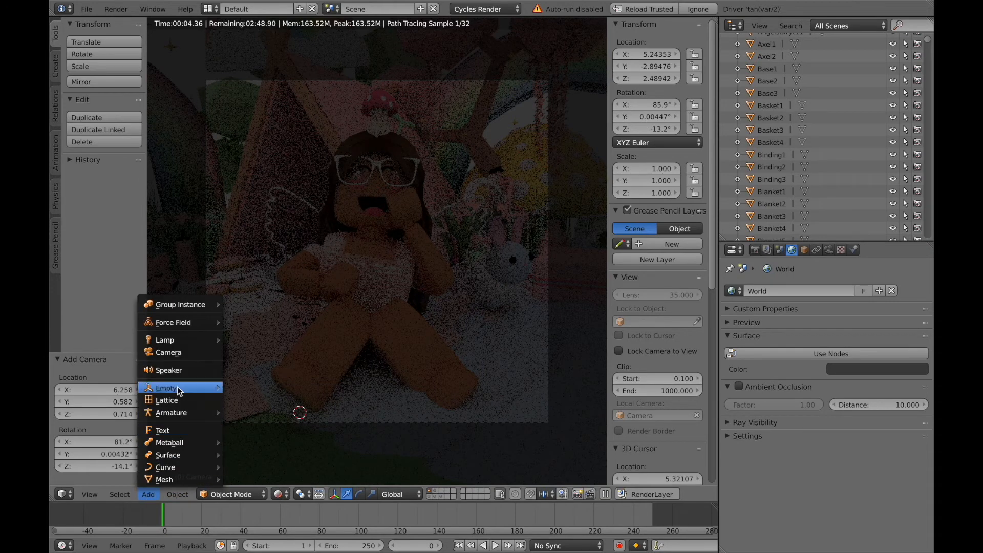
mouse_move(180, 341)
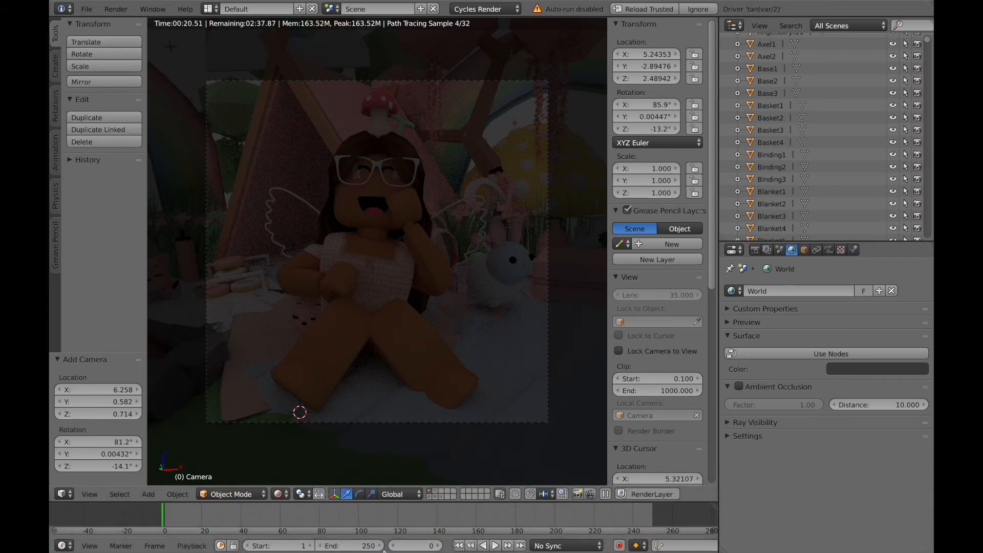
- Switch to Google Chrome, search for "hdri haven" and open the HDRI Haven website
mouse_move(360, 552)
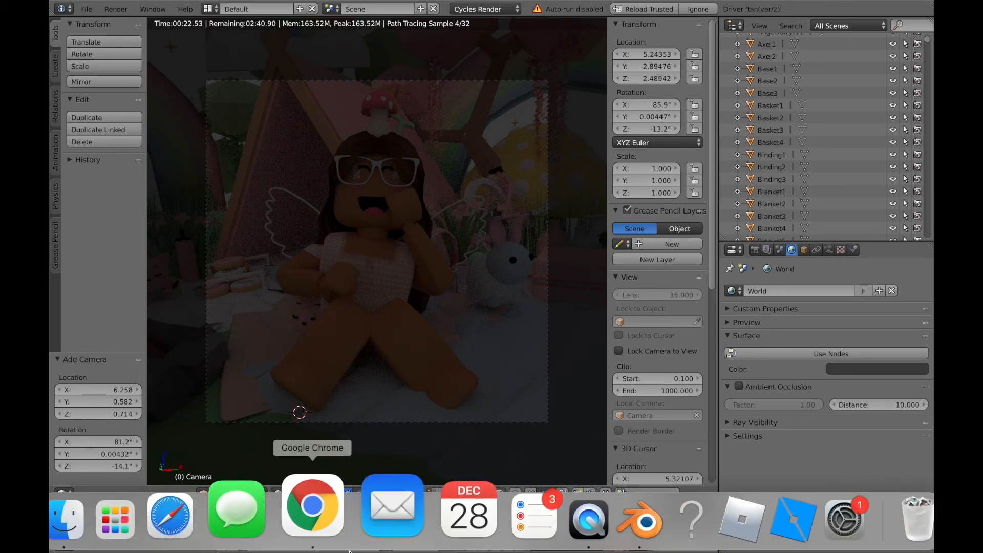
left_click(315, 523)
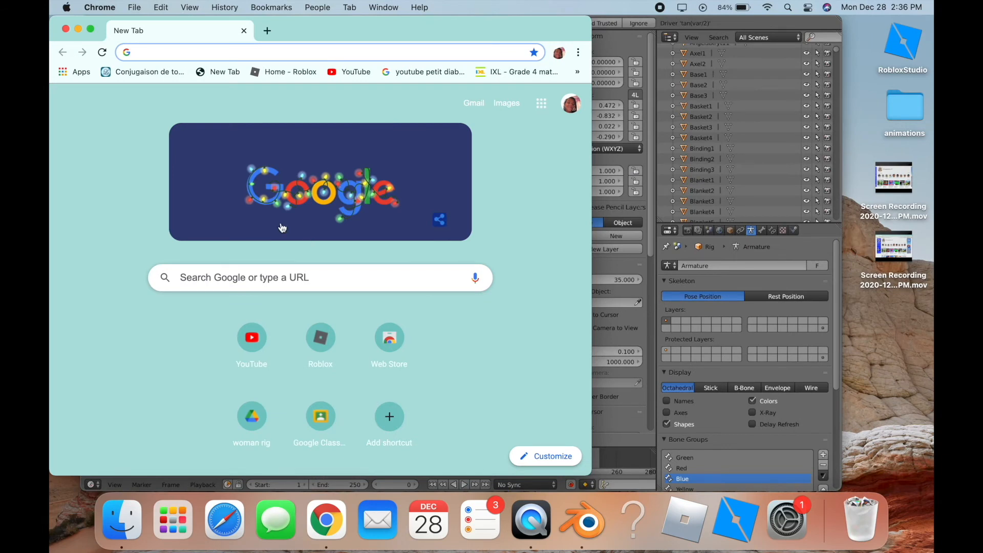
left_click(91, 33)
left_click(414, 266)
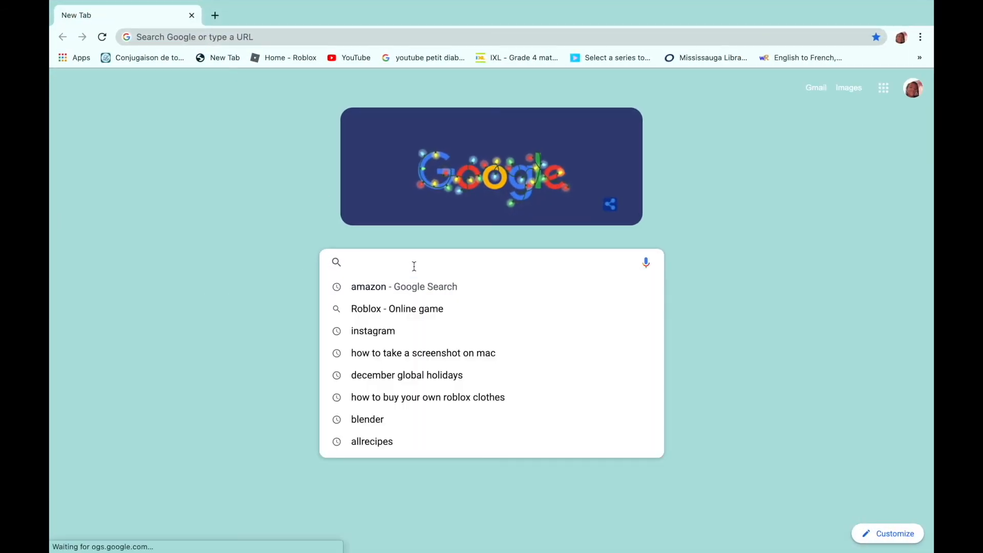
type("hdri haven")
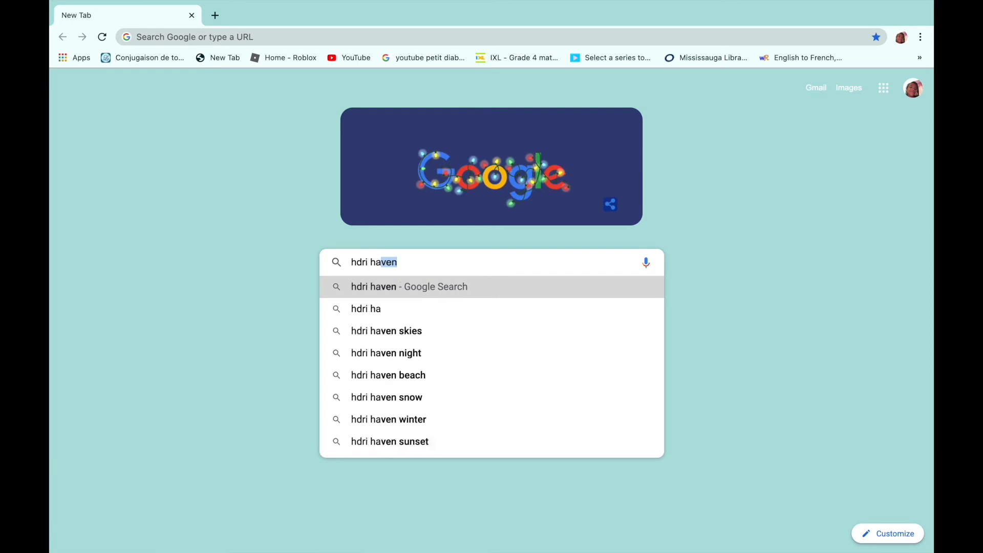
key("Return")
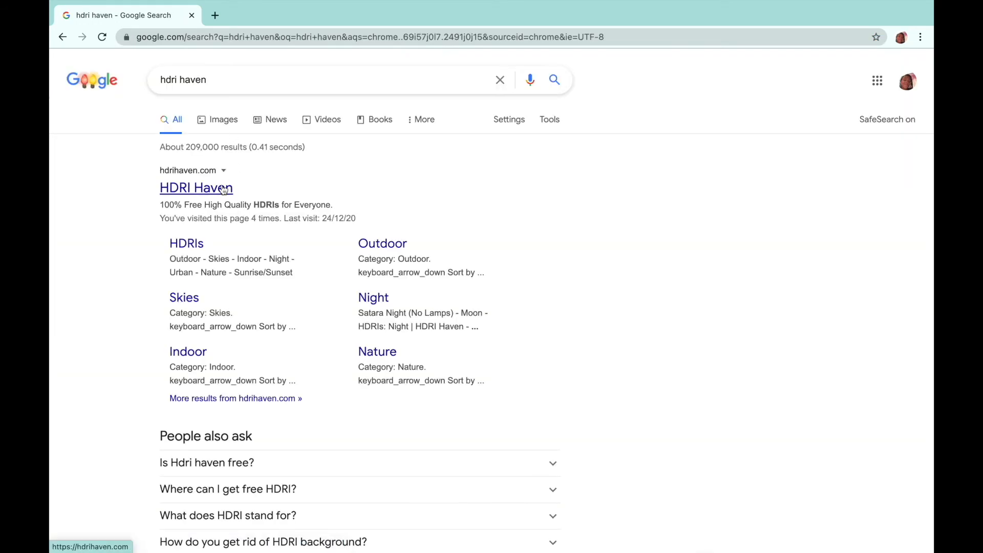
left_click(204, 190)
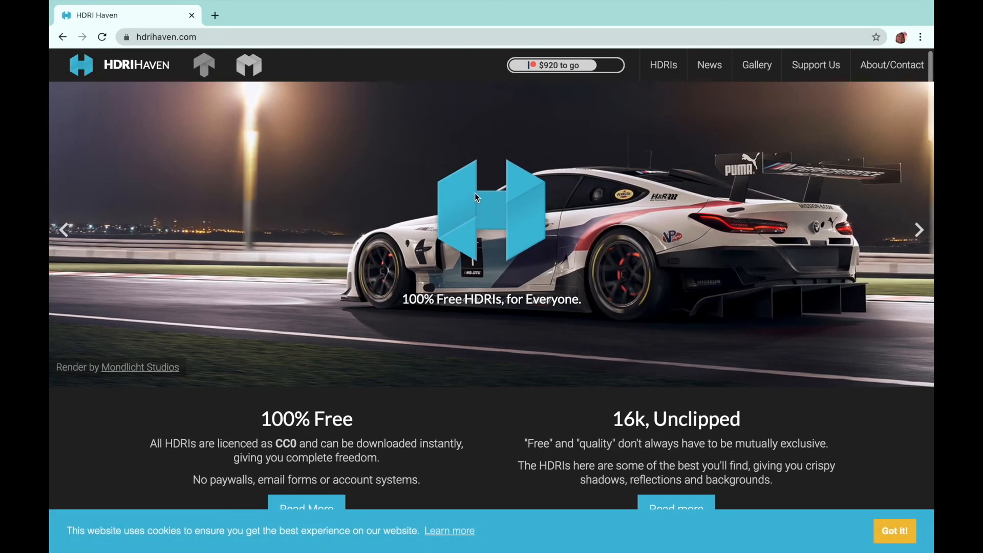
- Open HDRI Haven's HDRI catalogue and browse the available environment images
left_click(663, 77)
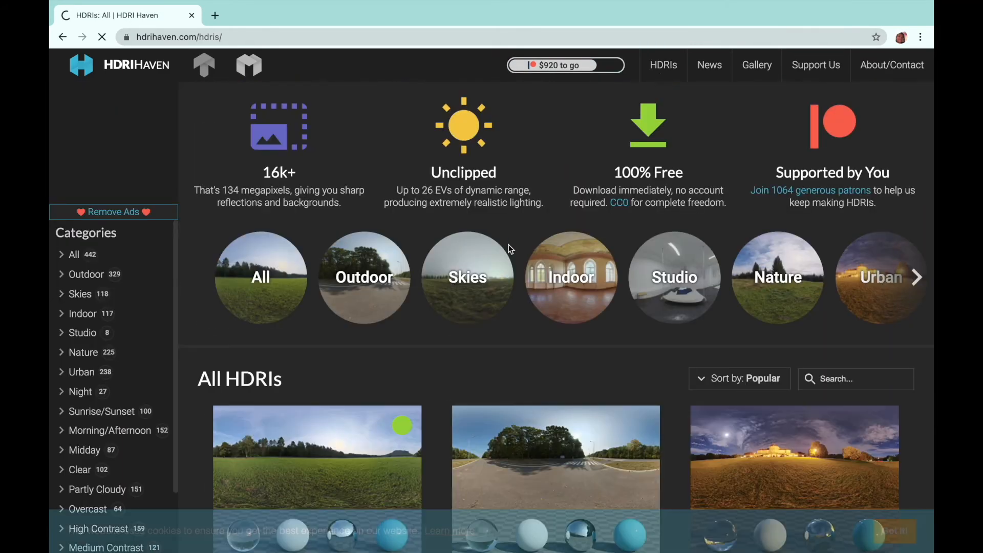
scroll(263, 400, "down", 20)
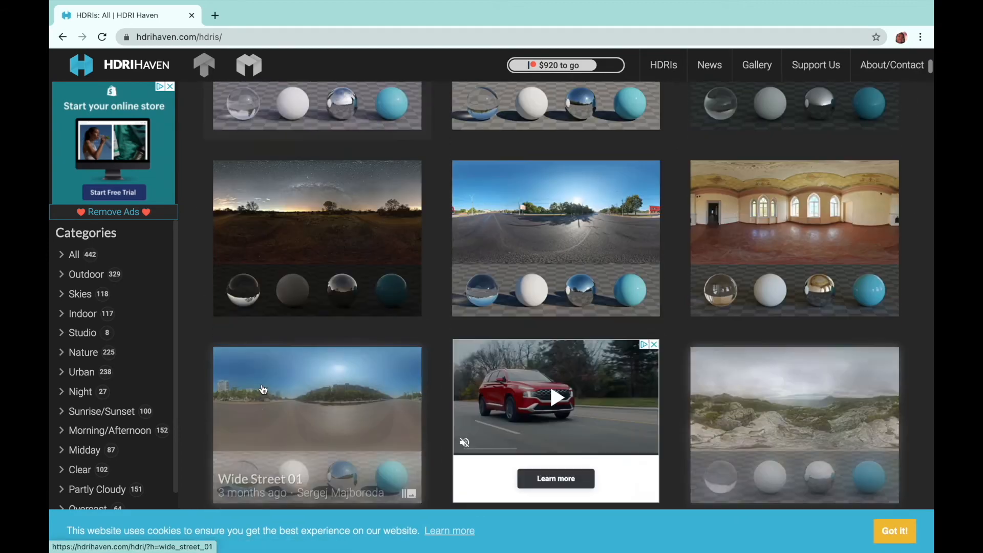
scroll(263, 390, "up", 8)
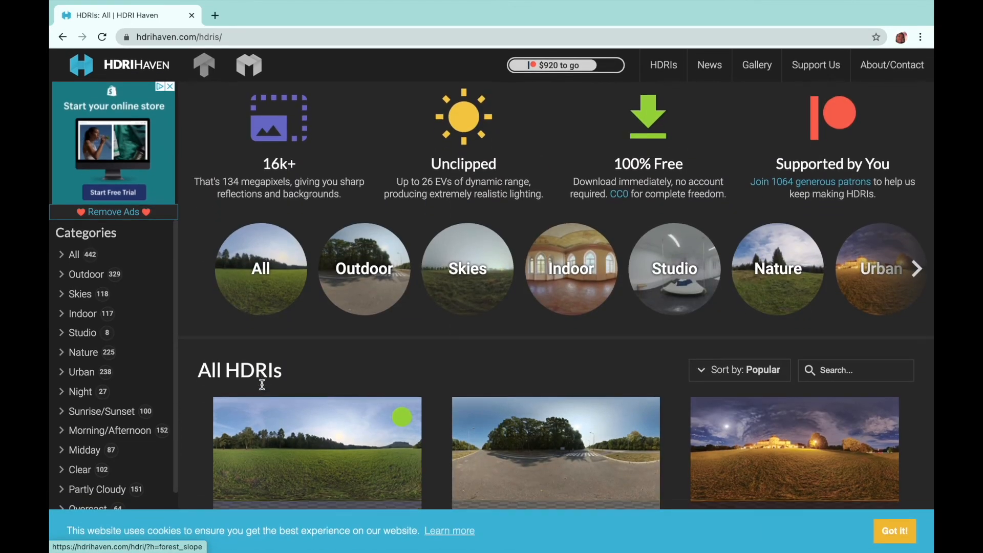
scroll(263, 390, "down", 10)
scroll(263, 390, "up", 8)
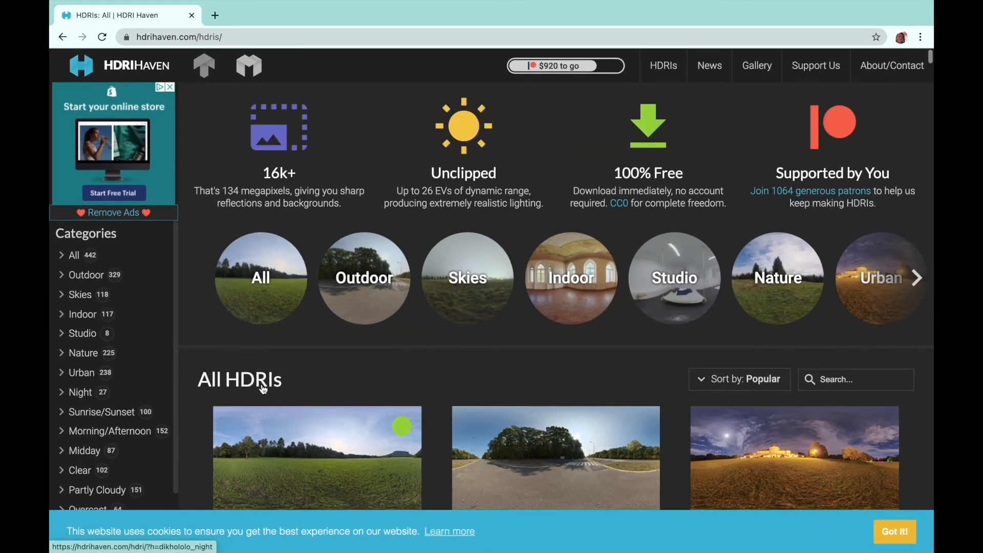
scroll(264, 390, "down", 3)
scroll(263, 390, "down", 1)
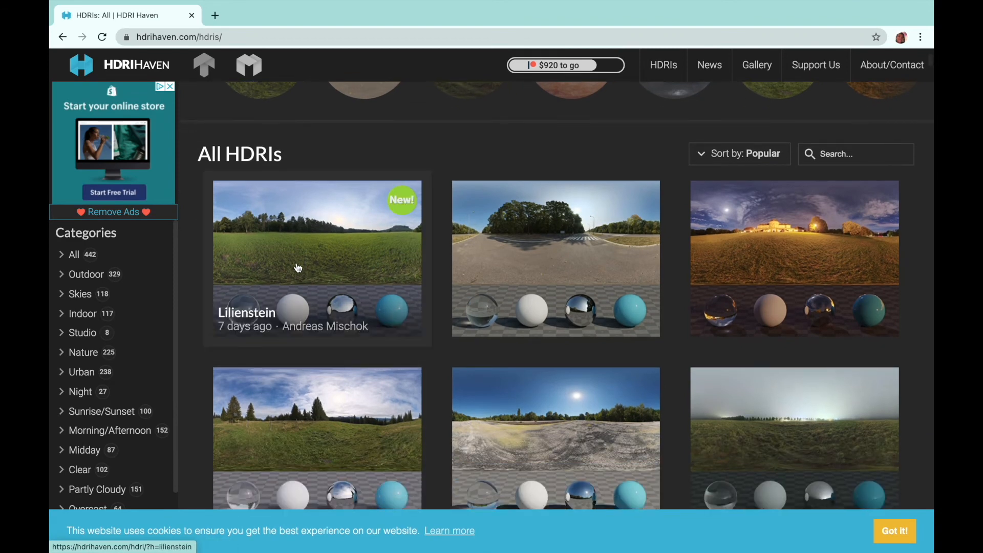
- Open the Lilienstein HDRI and examine its download resolutions
left_click(358, 236)
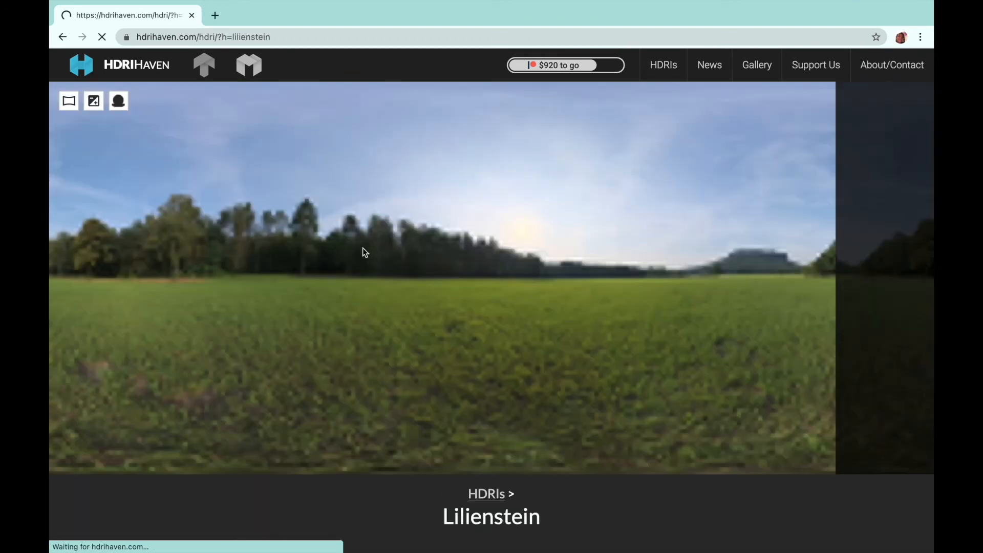
scroll(393, 288, "down", 3)
scroll(392, 288, "down", 10)
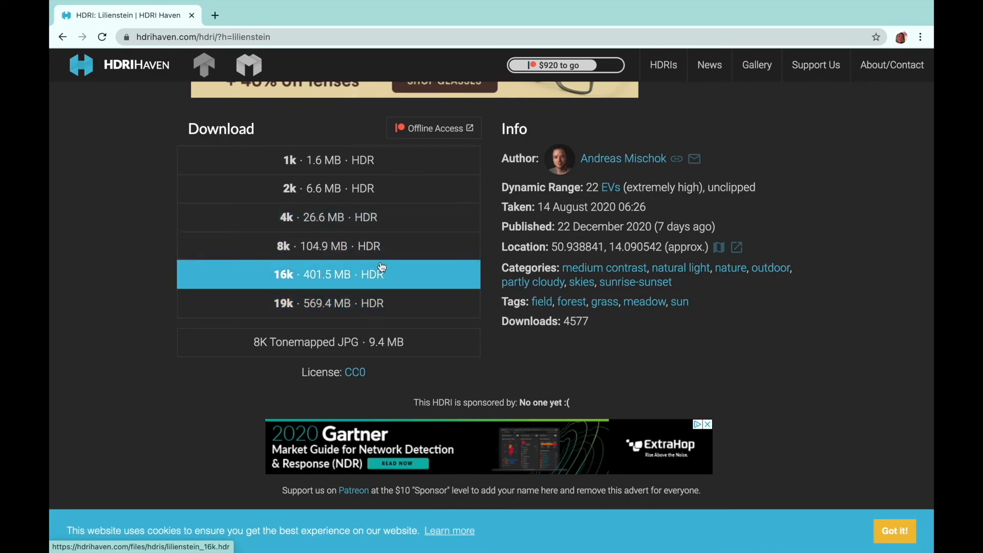
scroll(369, 220, "up", 3)
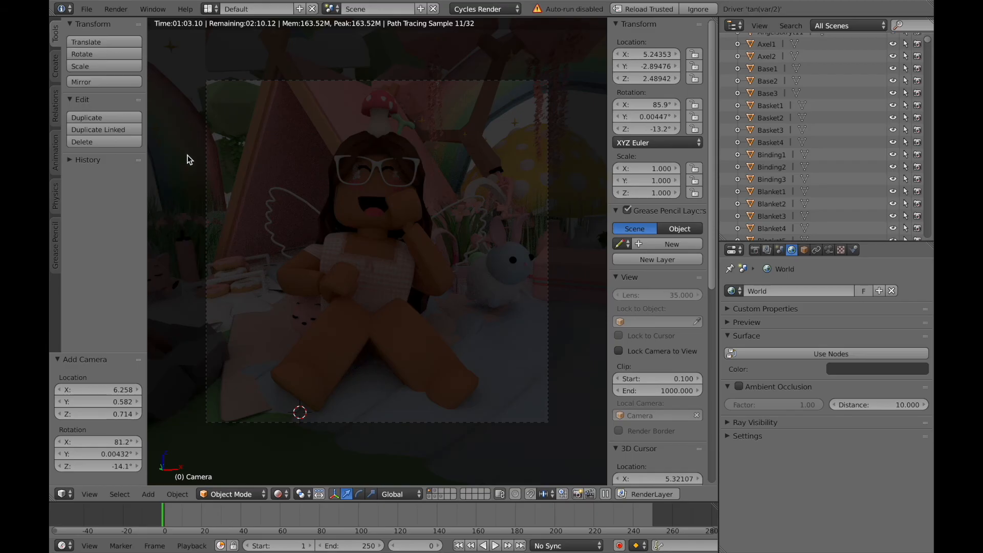
- Back in Blender, set the viewport shading to Material and change the 3D view into the Node Editor
left_click(278, 494)
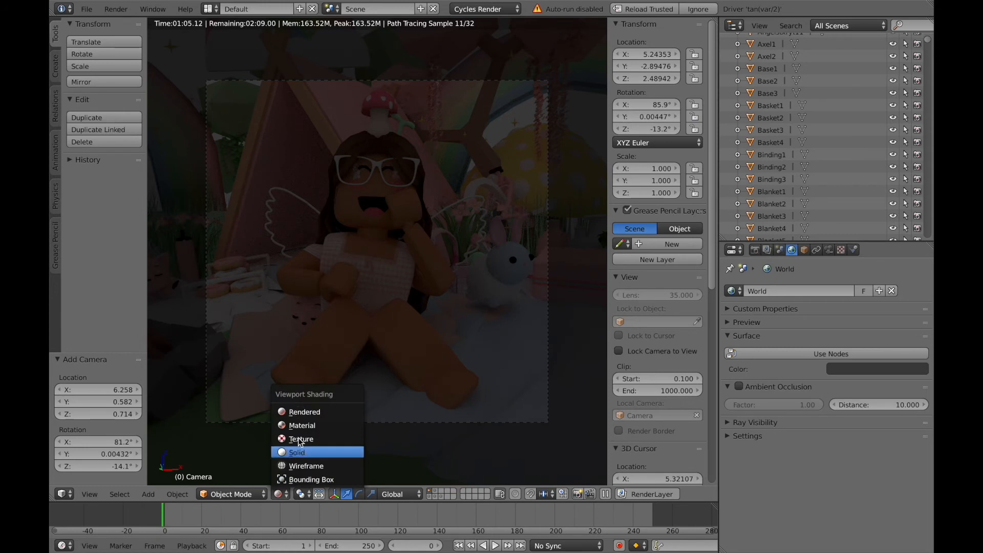
left_click(294, 411)
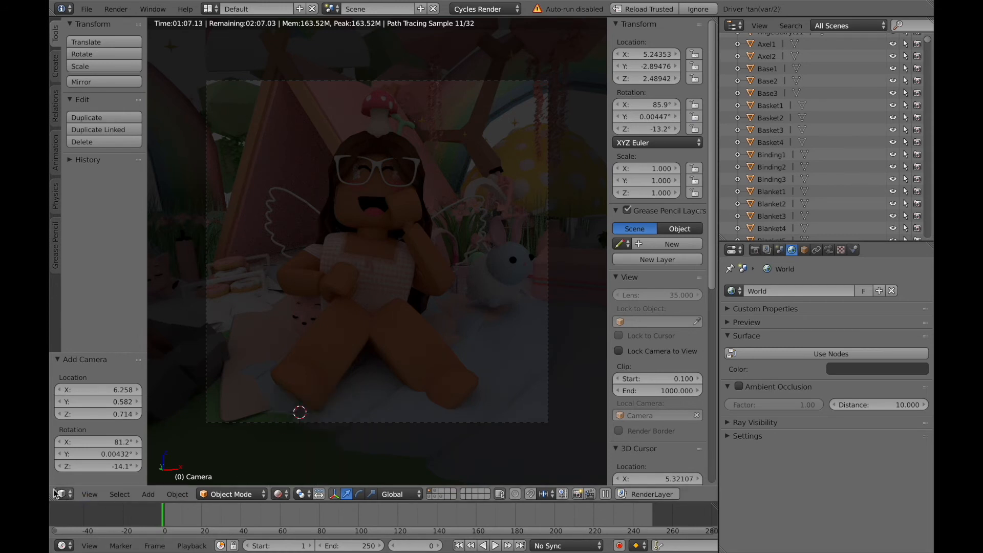
left_click(278, 494)
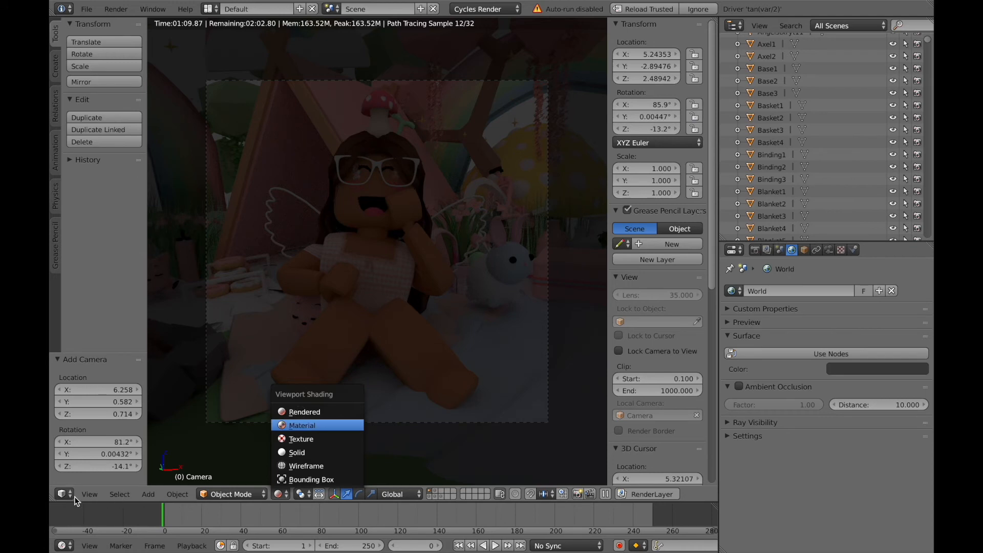
key("Return")
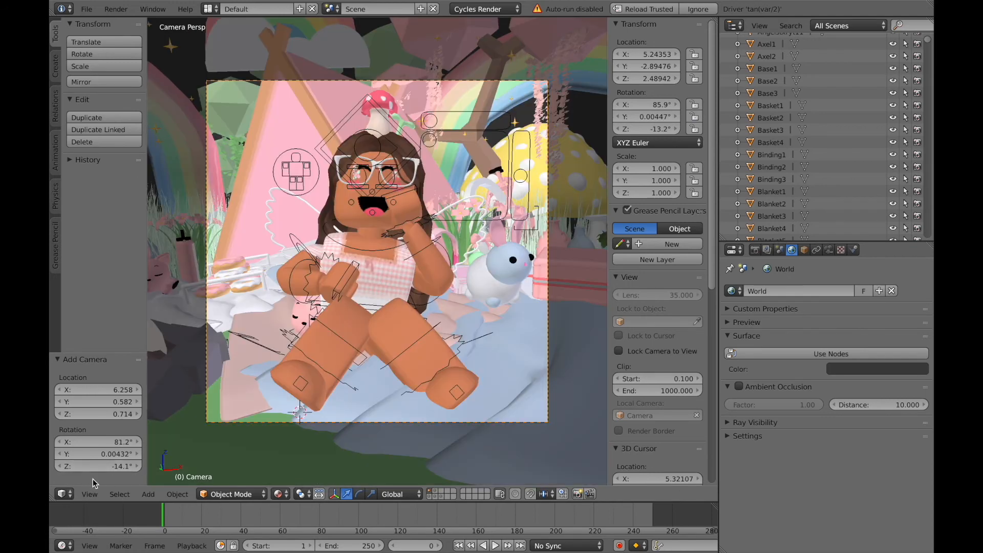
left_click(62, 494)
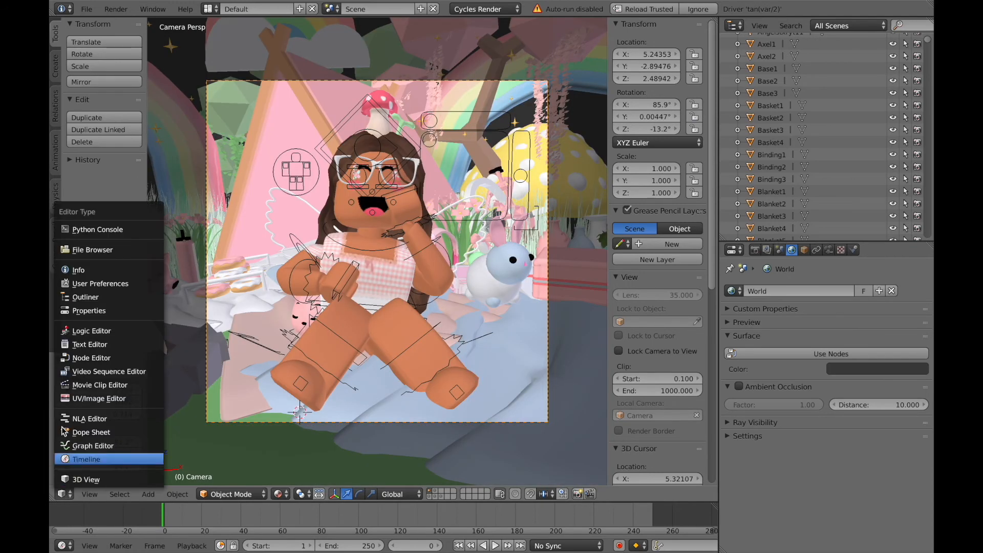
left_click(91, 358)
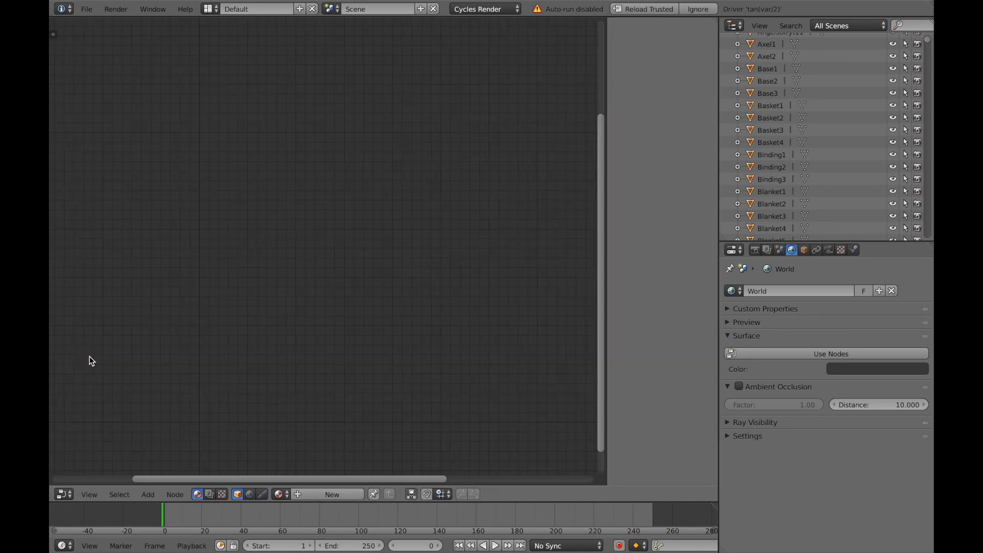
- Switch the node editor to world shading, create a new world and add an Environment Texture node beside the Background node
left_click(251, 495)
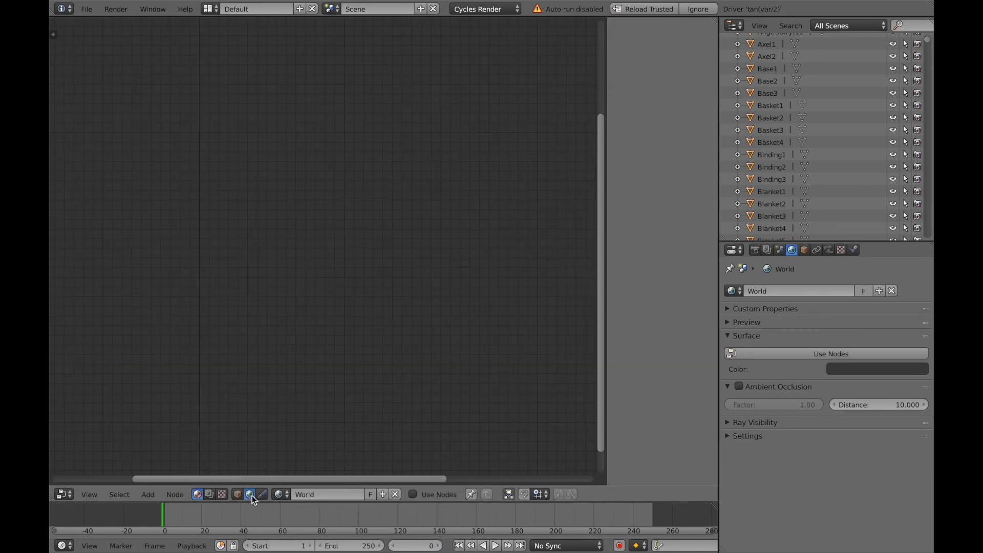
left_click(383, 494)
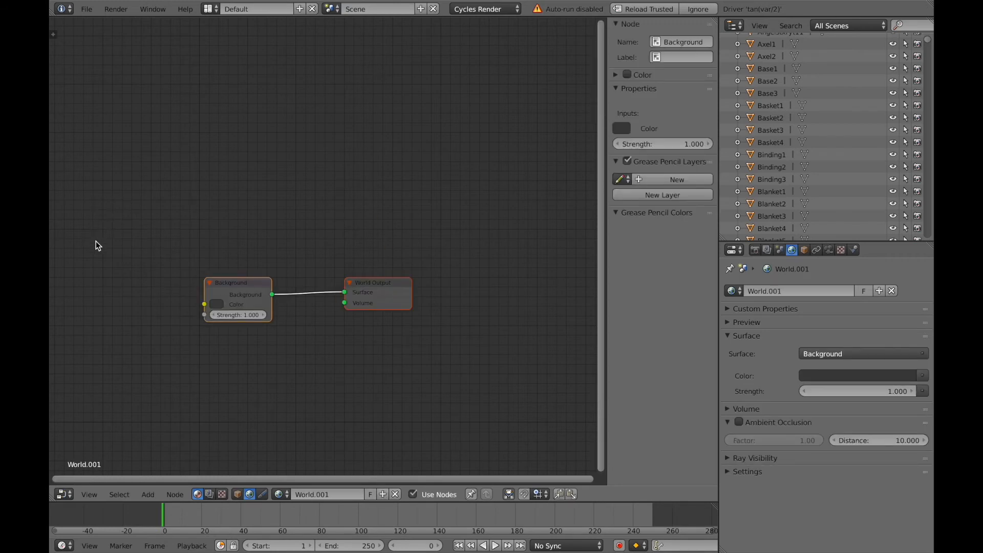
key("shift+a")
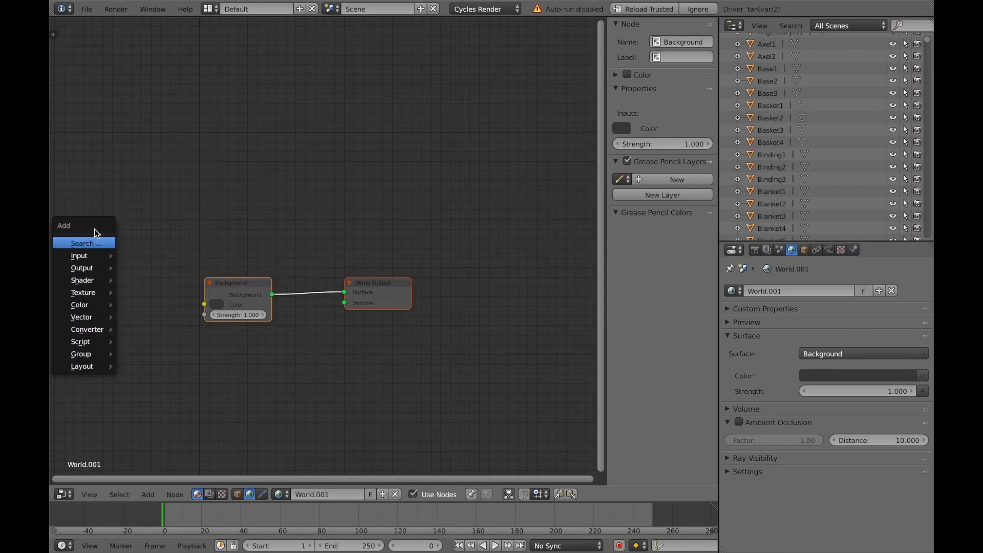
mouse_move(102, 292)
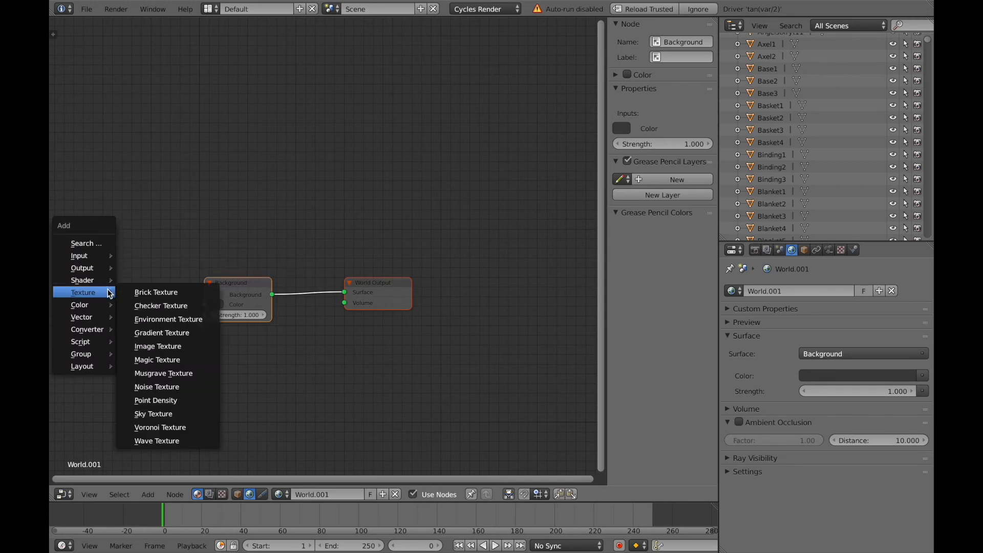
left_click(152, 319)
left_click(93, 234)
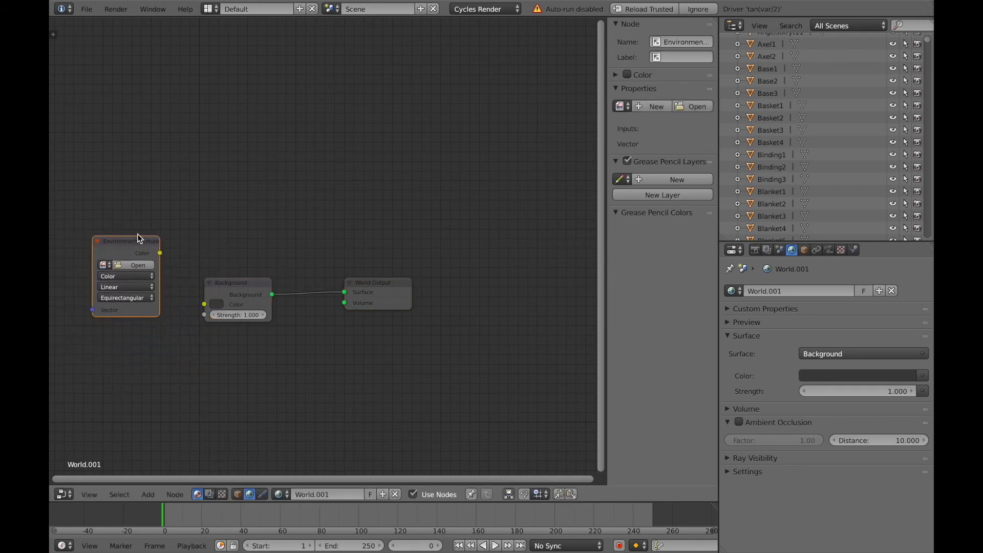
- Connect the Environment Texture's Color output to the Background node's Color input and load sunflowers_4k.hdr into the texture
left_click_drag(161, 254, 194, 321)
left_click_drag(160, 253, 205, 304)
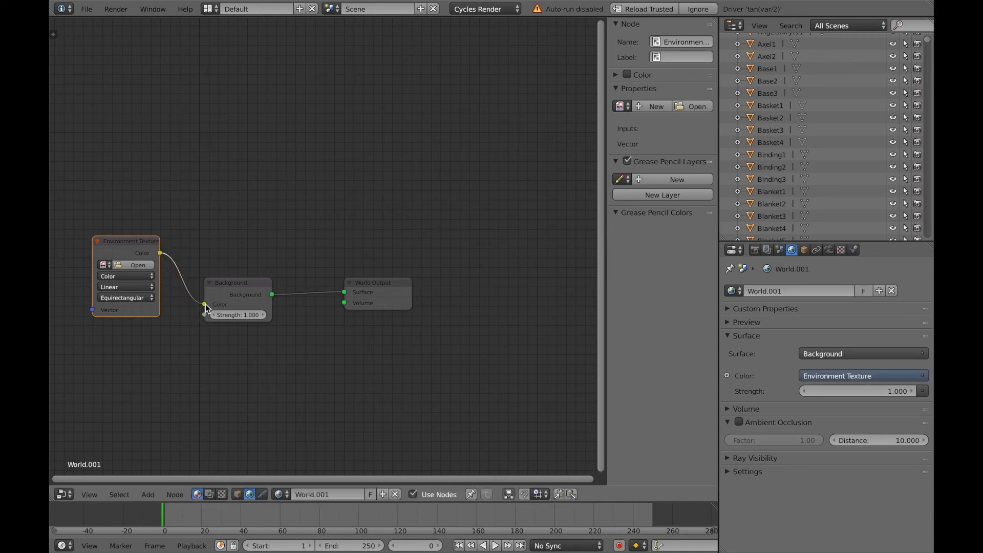
left_click(137, 265)
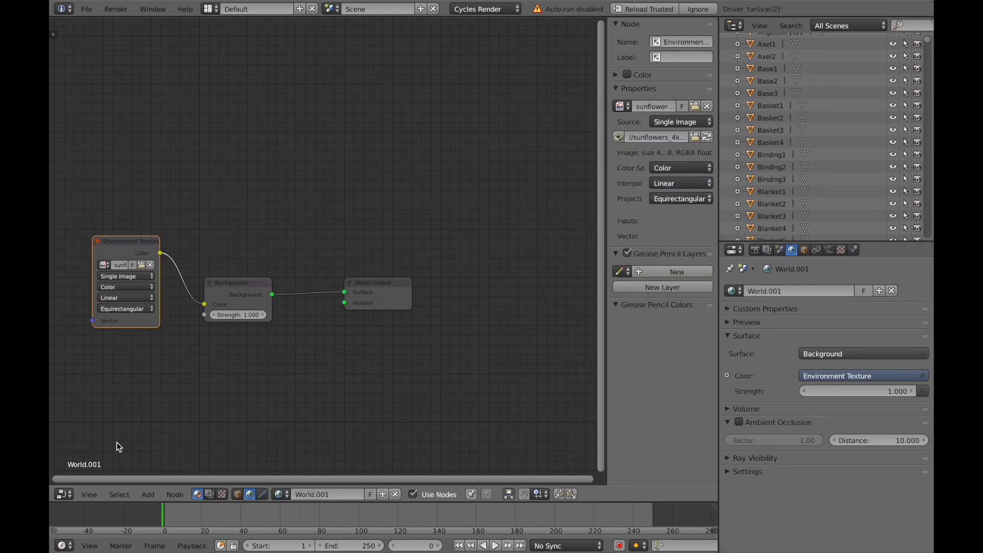
- Return to the 3D View, preview the HDRI lighting in Rendered shading and set the viewport back to Material shading
left_click(61, 494)
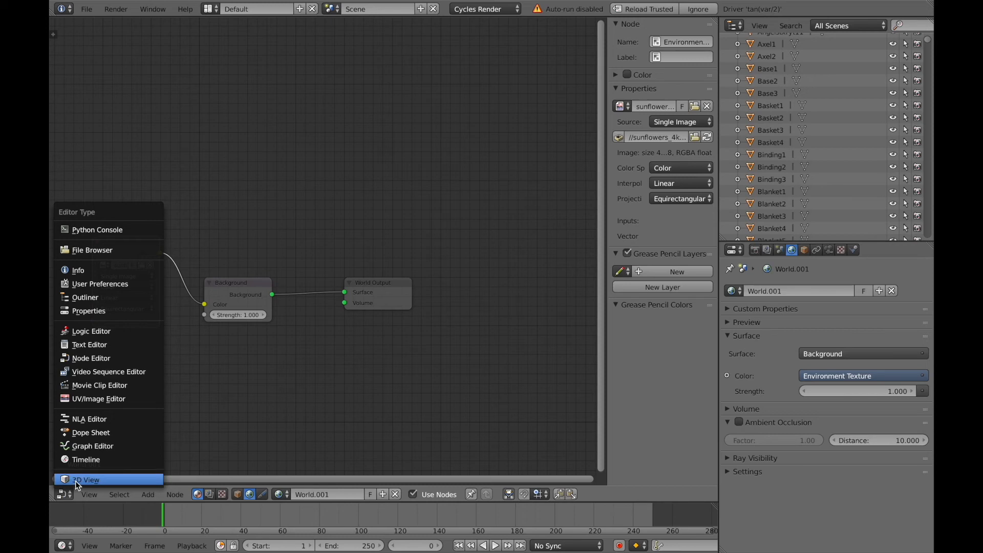
left_click(75, 480)
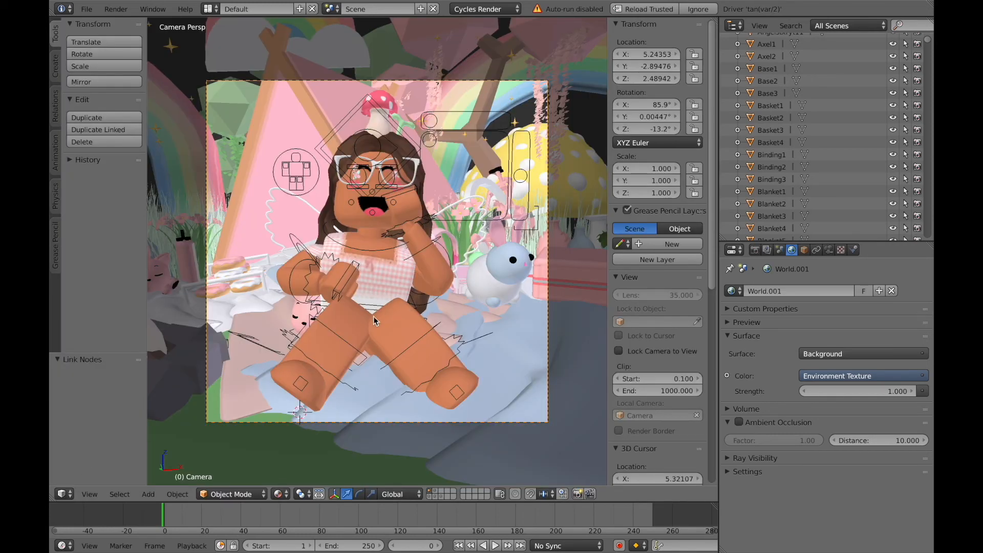
left_click(280, 494)
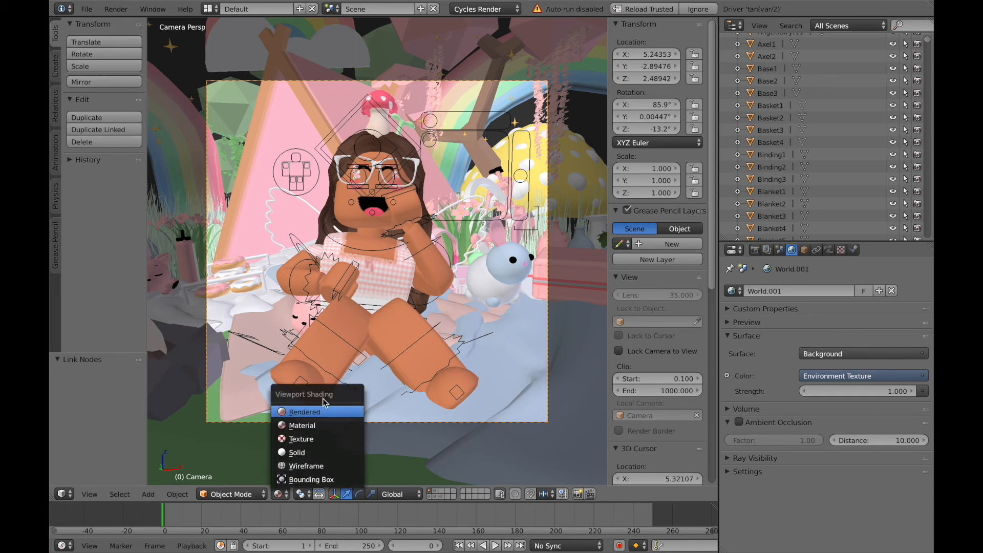
left_click(316, 412)
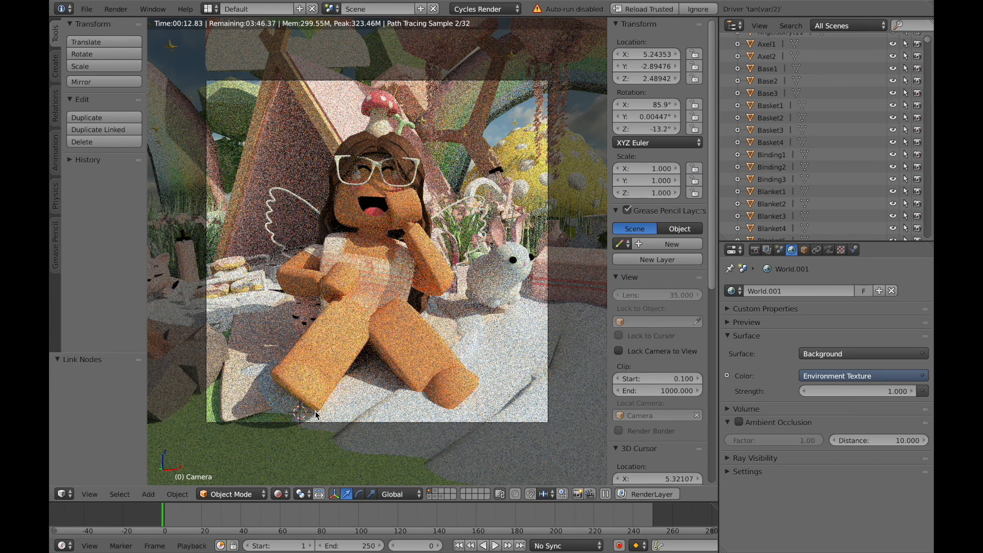
left_click(283, 494)
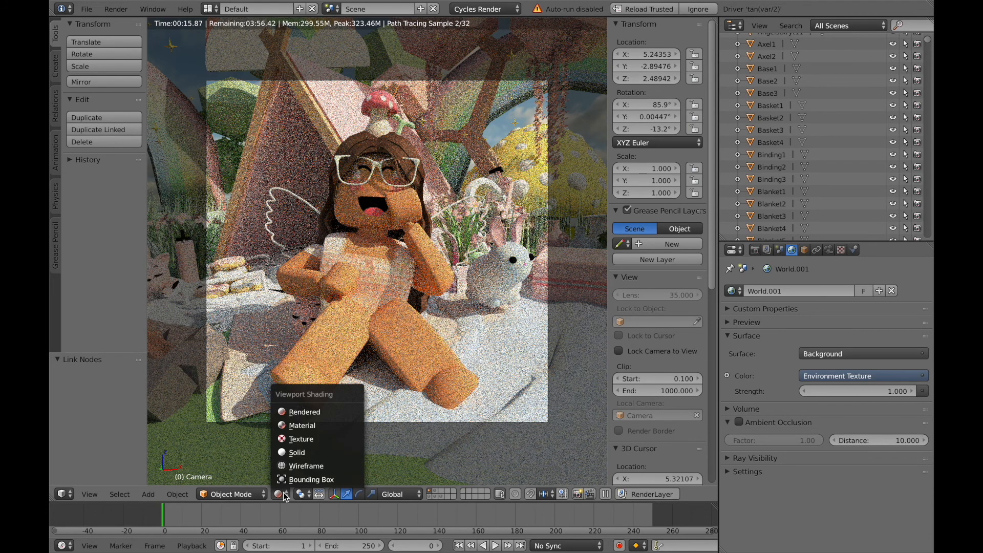
left_click(306, 424)
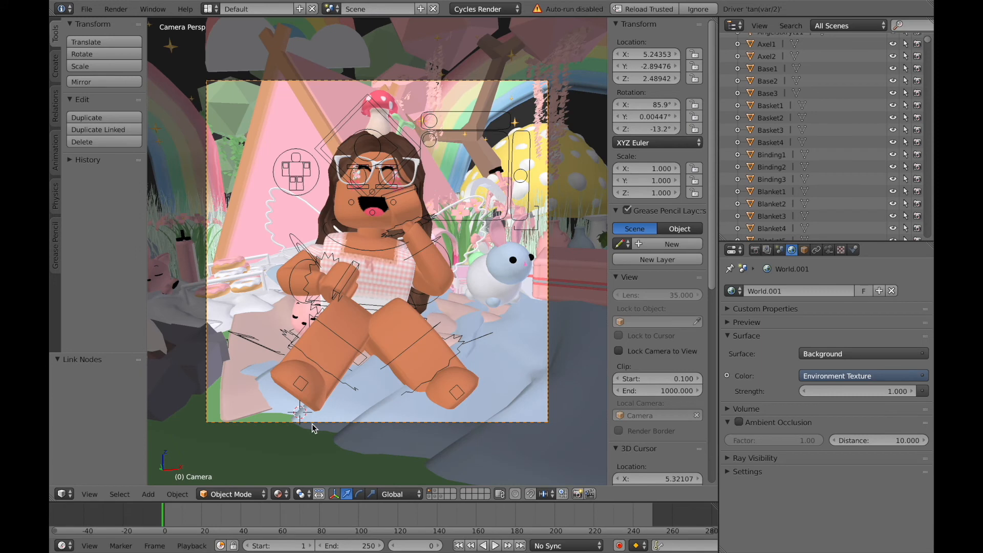
- Enable Denoising for the scene's render layer
left_click(755, 250)
scroll(762, 401, "down", 8)
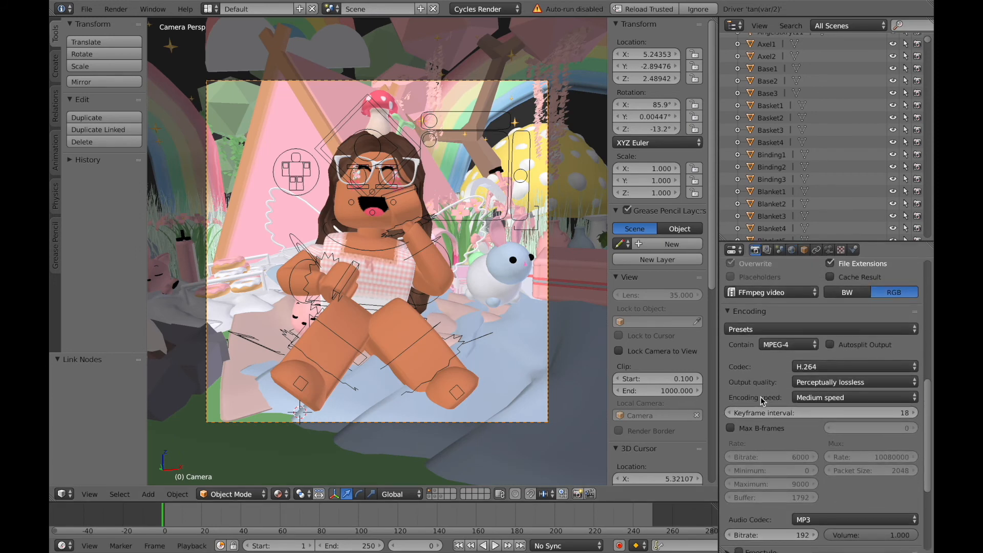
scroll(768, 445, "down", 6)
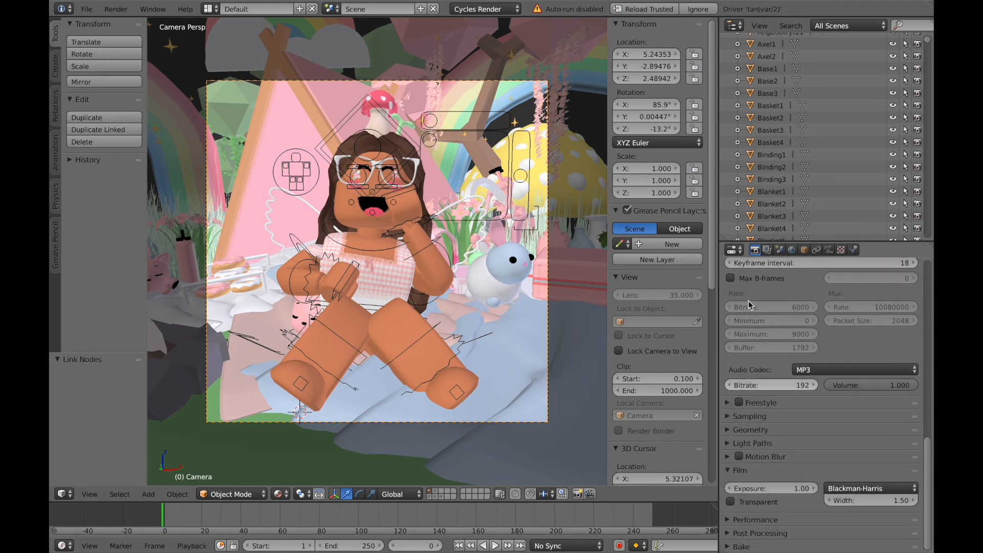
left_click(766, 250)
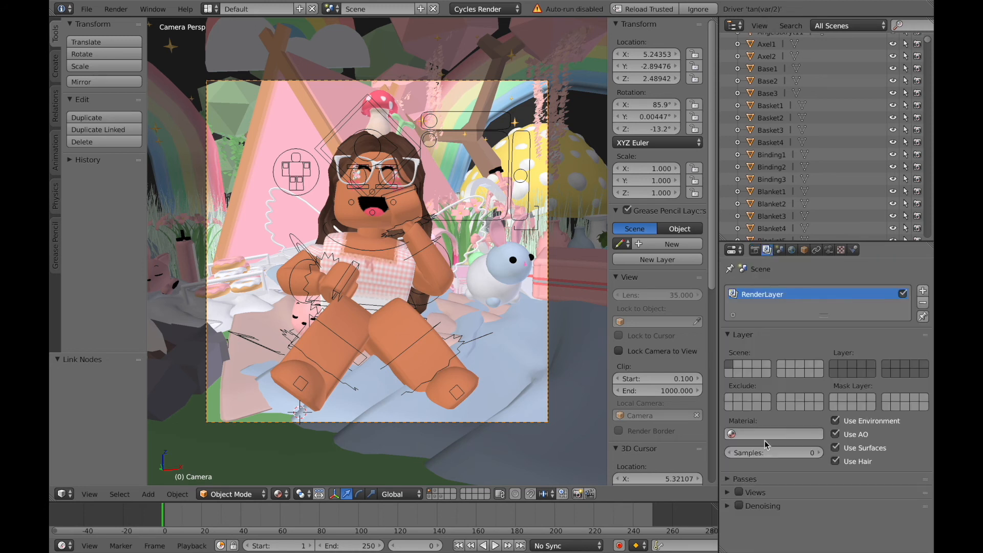
left_click(739, 506)
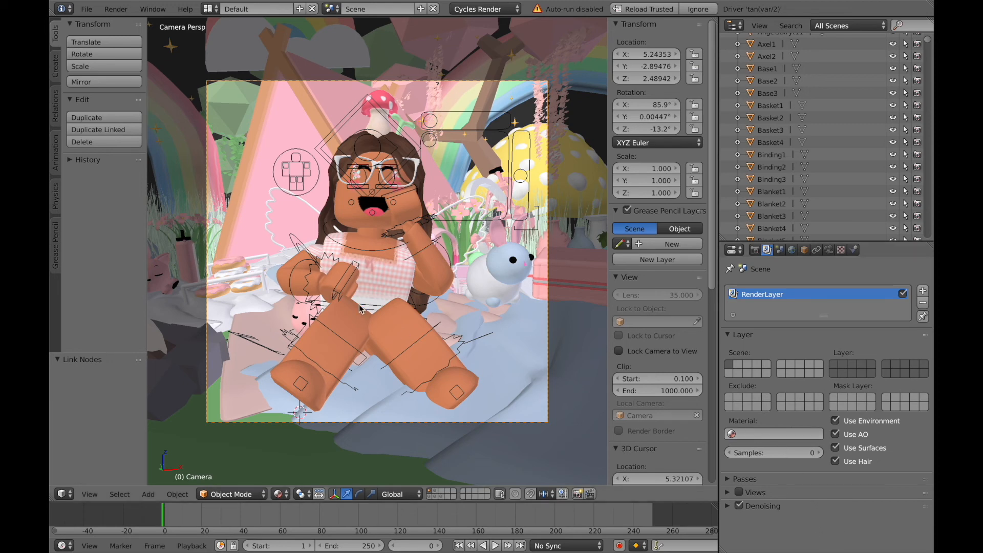
- Render the camera's view of the avatar scene as a still image
key("KP_0")
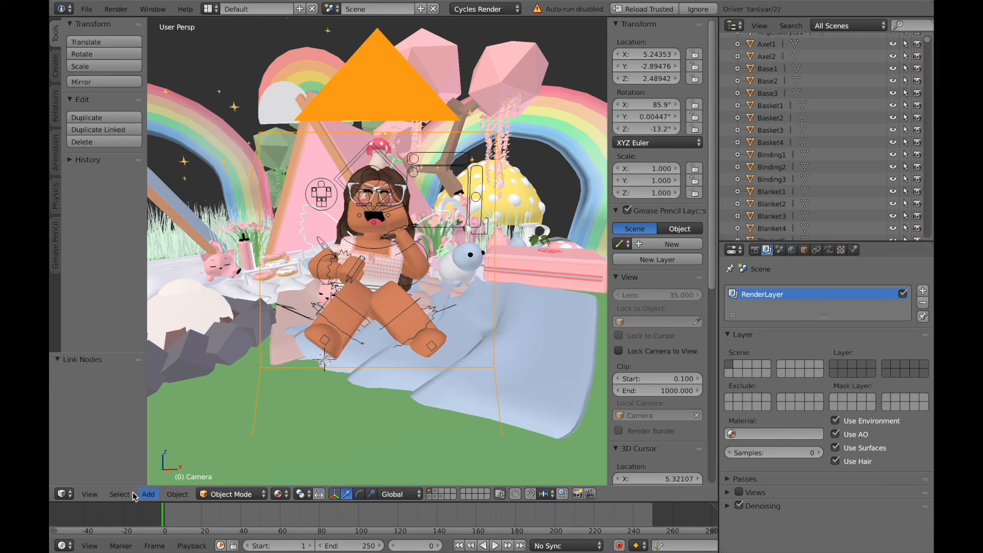
left_click(115, 8)
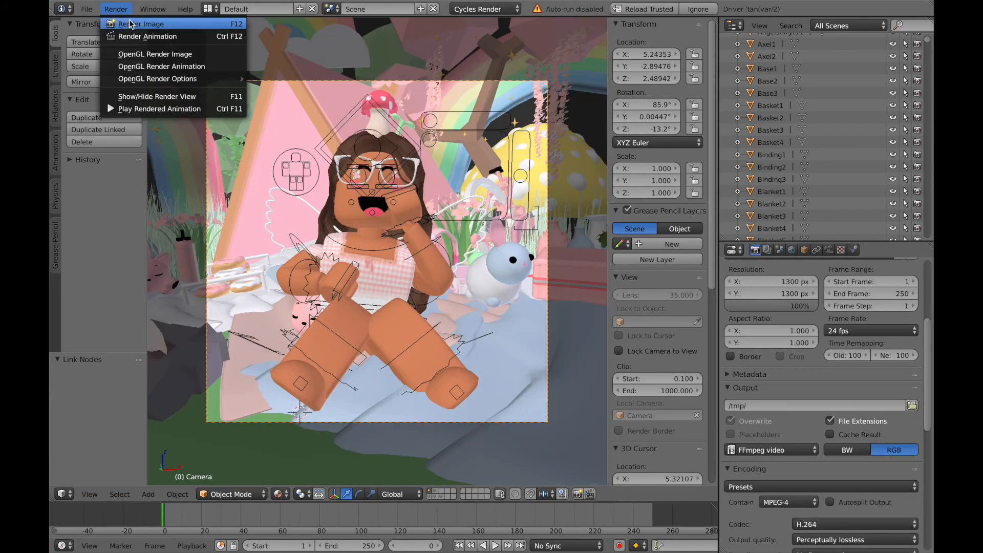
left_click(130, 24)
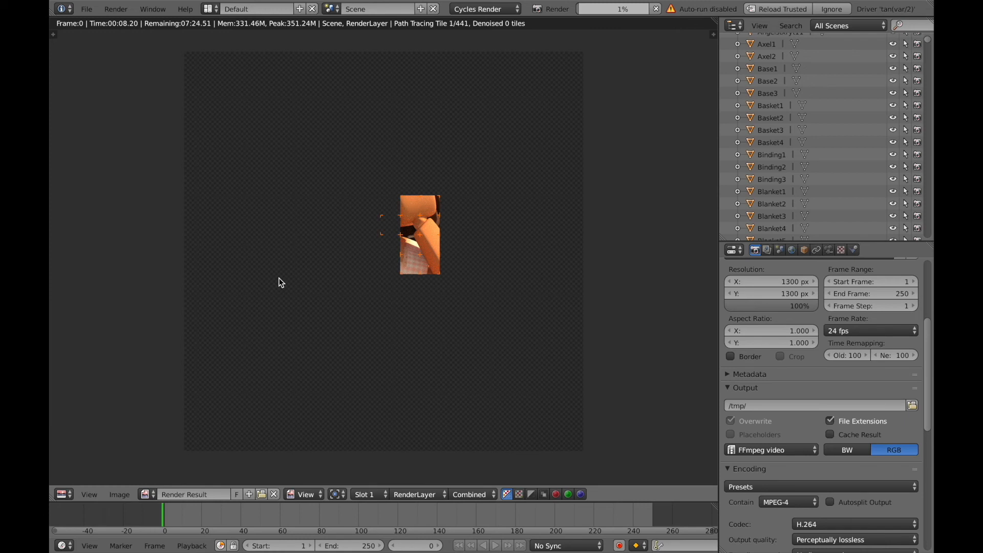
scroll(375, 224, "up", 1)
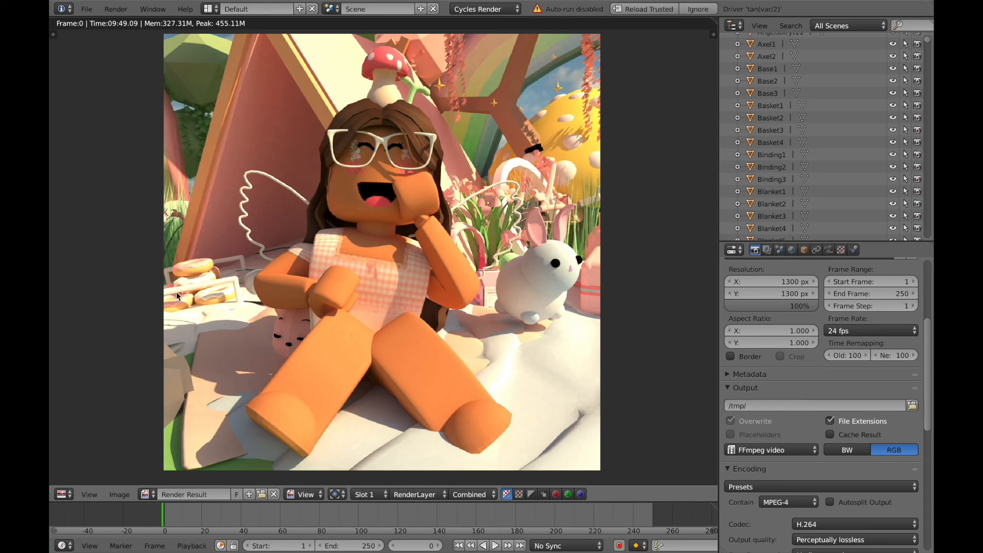
- Save the render result as an image named "tutorial" in the gfx done folder
left_click(122, 495)
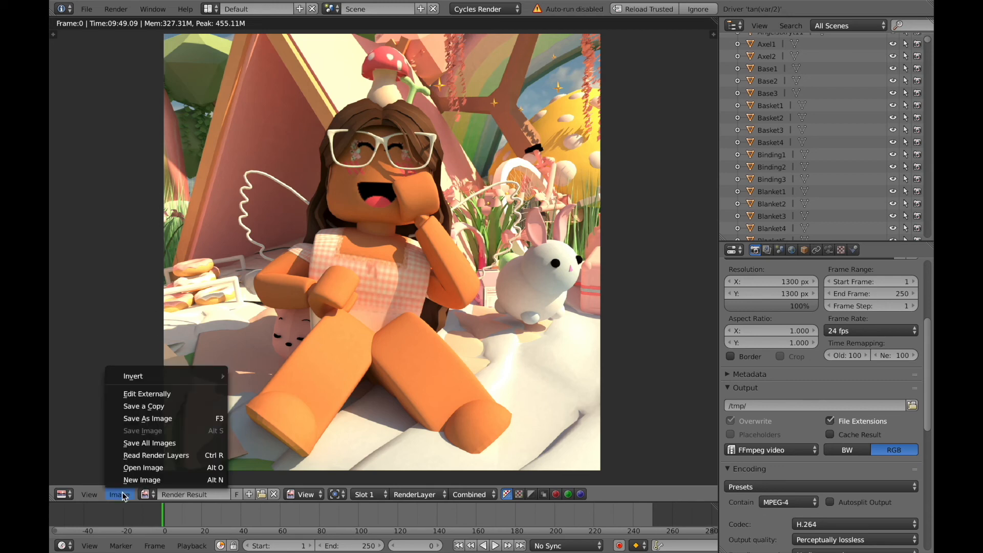
left_click(148, 418)
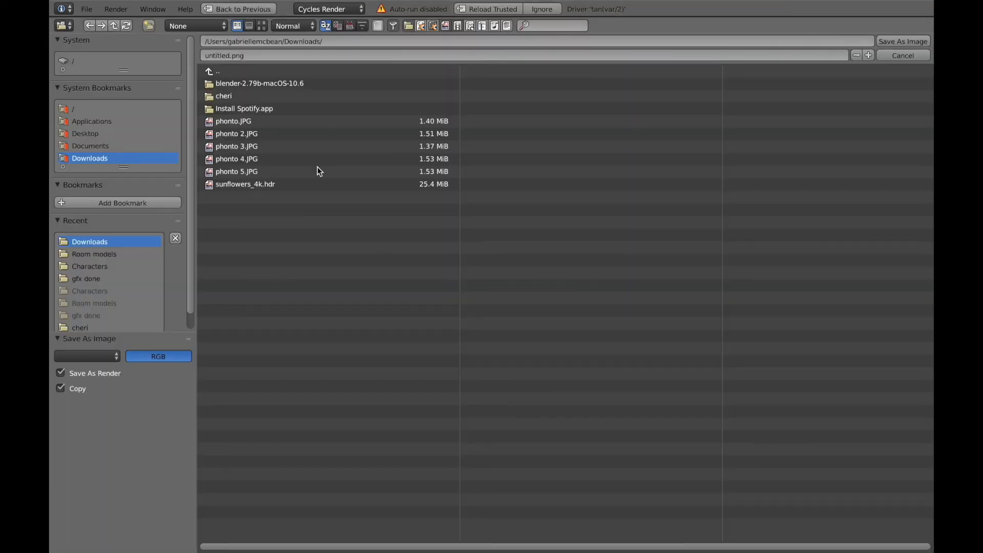
left_click(129, 279)
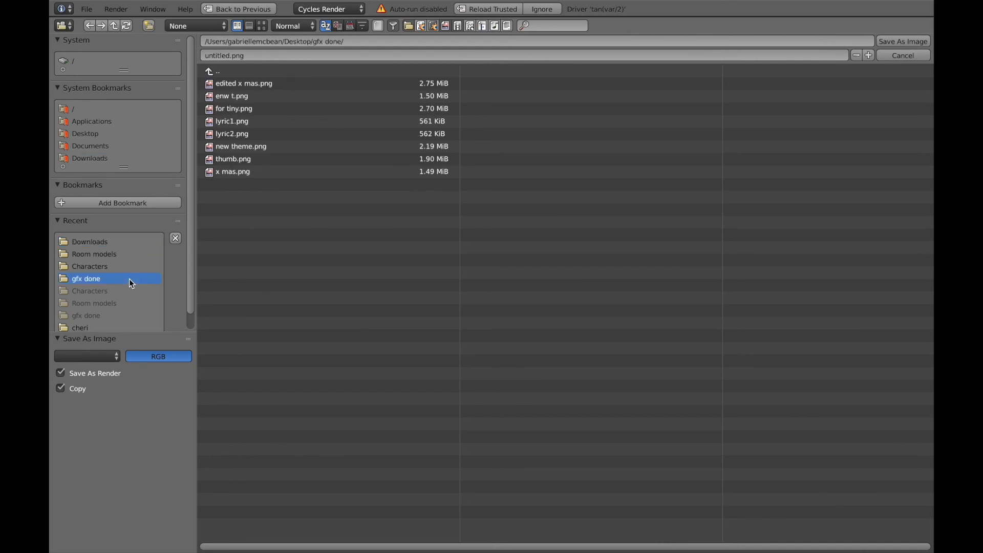
left_click(399, 54)
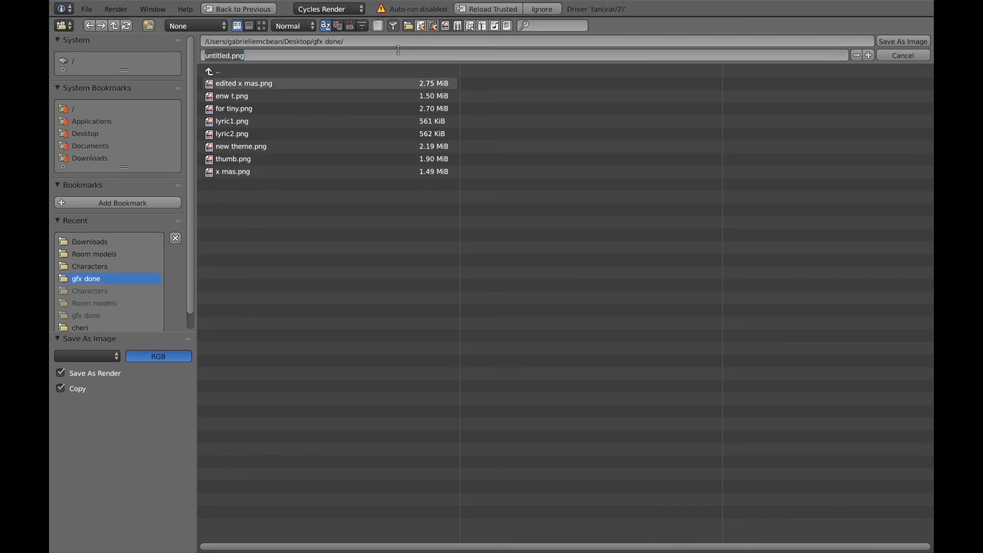
key("BackSpace")
type("tutorial")
left_click(894, 41)
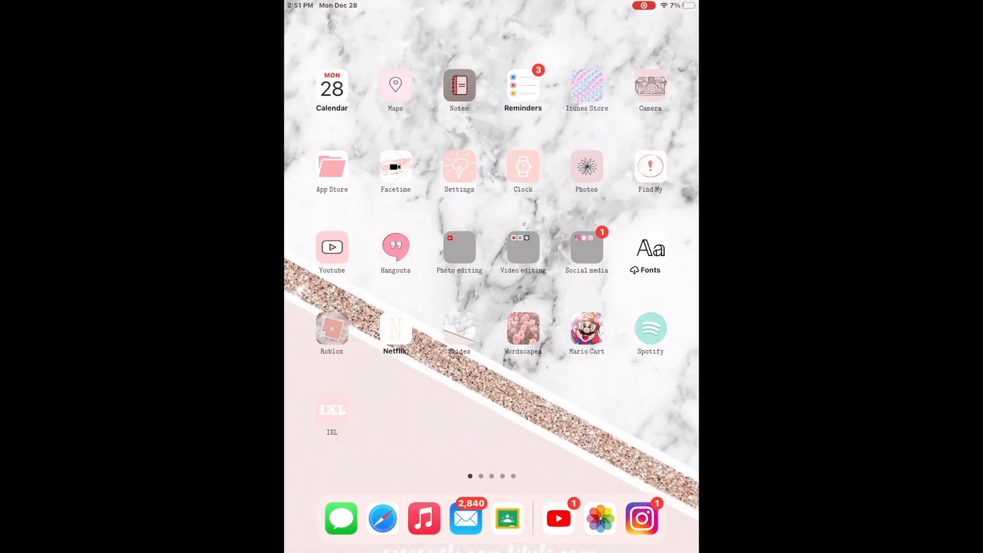
- Switch to Polarr on the iPad and open the styles for the rendered avatar picture
left_click_drag(614, 384, 358, 384)
left_click(586, 165)
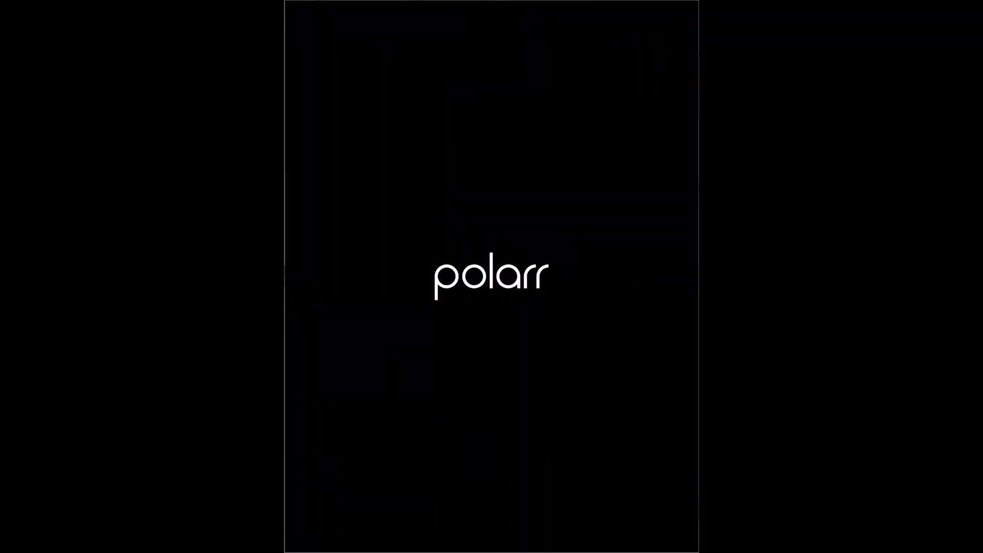
left_click(330, 536)
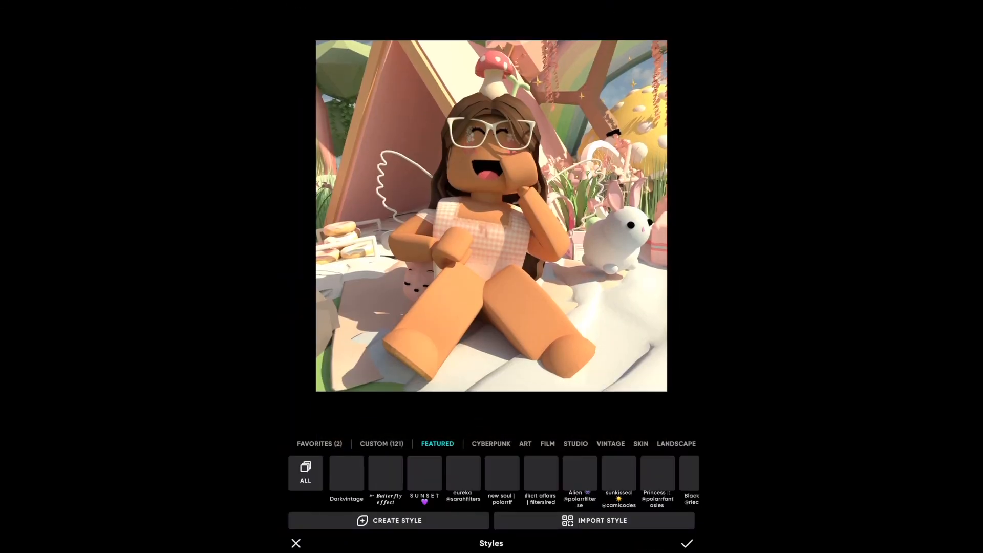
- Try the first custom Thumbnail style on the picture and apply the second custom Thumbnail style
left_click(381, 444)
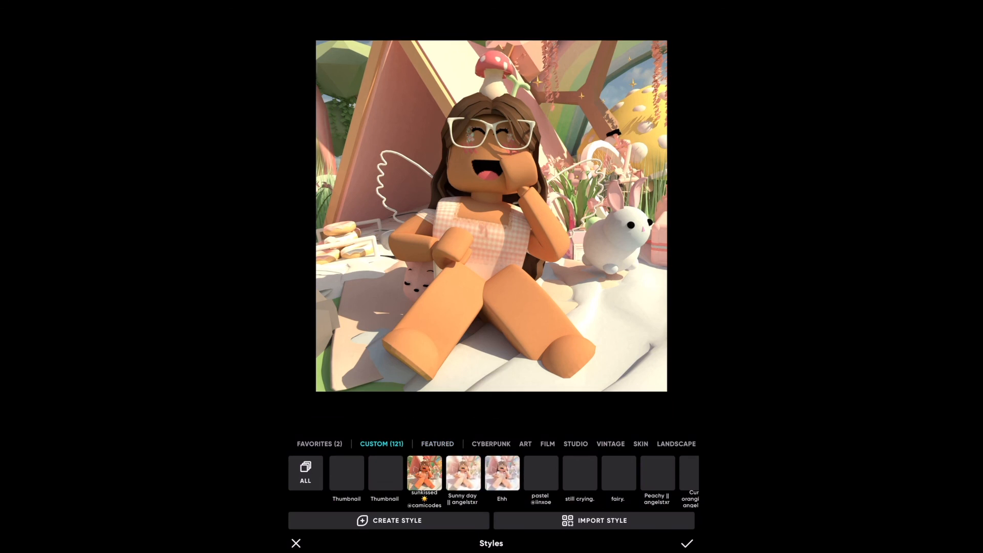
left_click(347, 472)
left_click(347, 472)
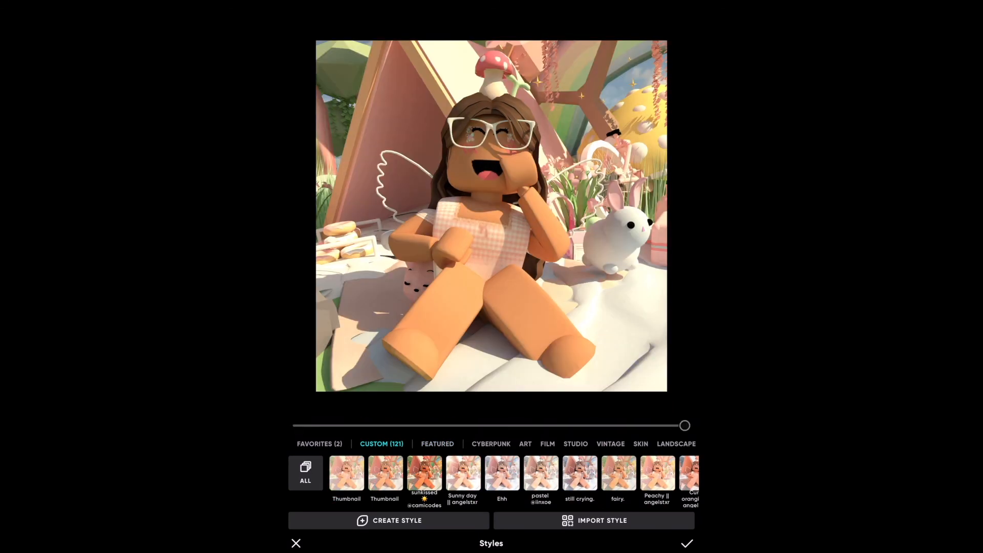
left_click(384, 473)
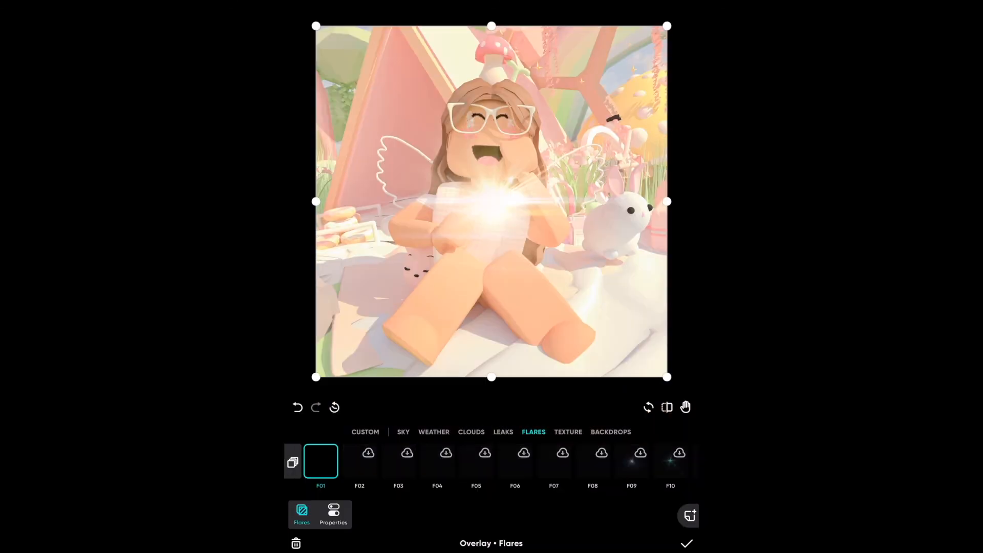
- Move the F01 flare overlay to the picture's upper-left corner, apply it and save the edit as a new photo
left_click_drag(492, 201, 322, 44)
left_click(686, 543)
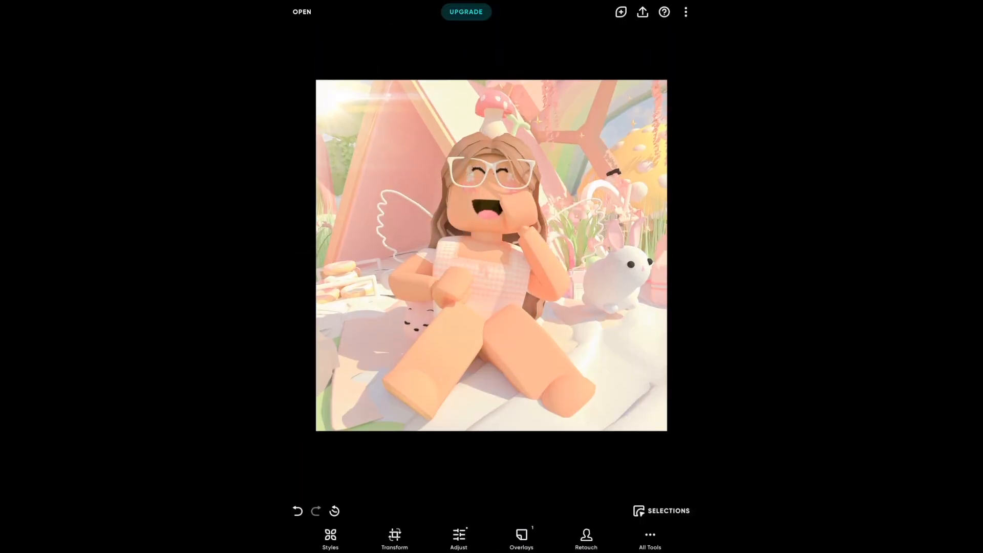
left_click(642, 11)
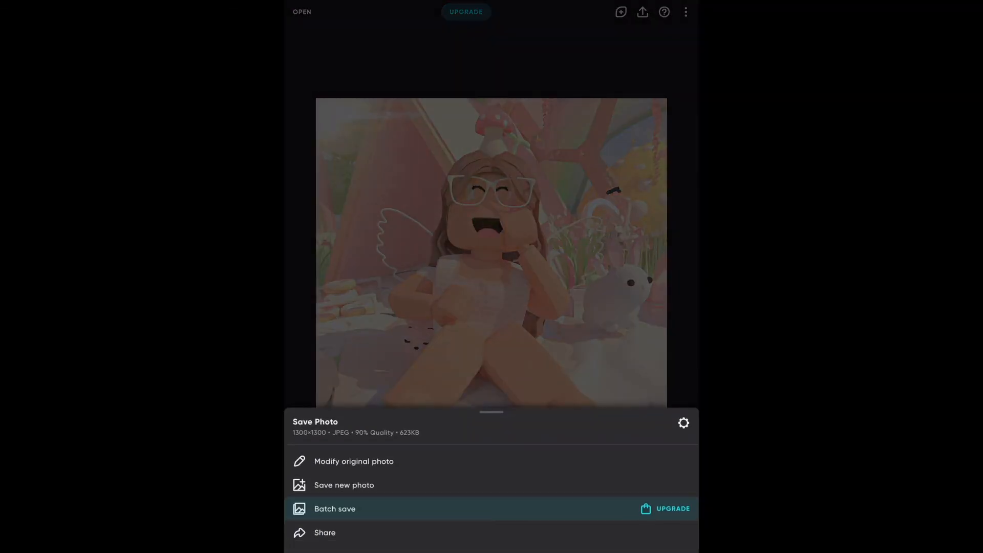
left_click(344, 485)
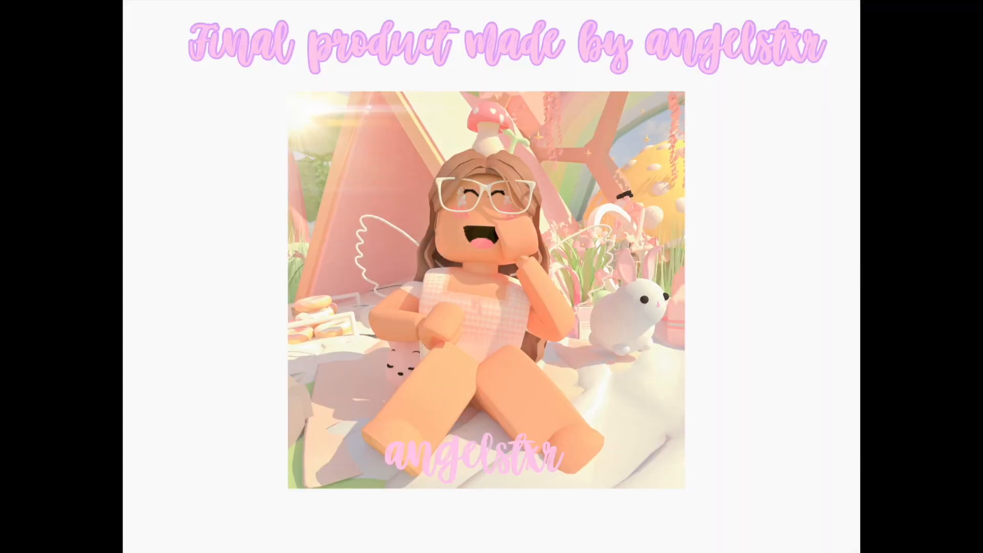